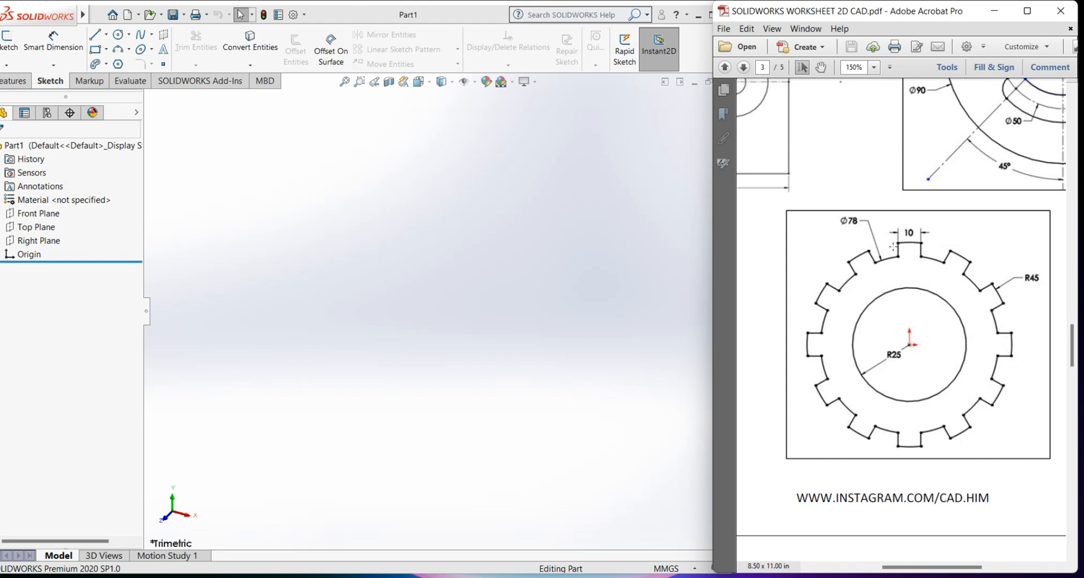
Step: Start a new sketch on the Front Plane and clear the plane selection
left_click(373, 342)
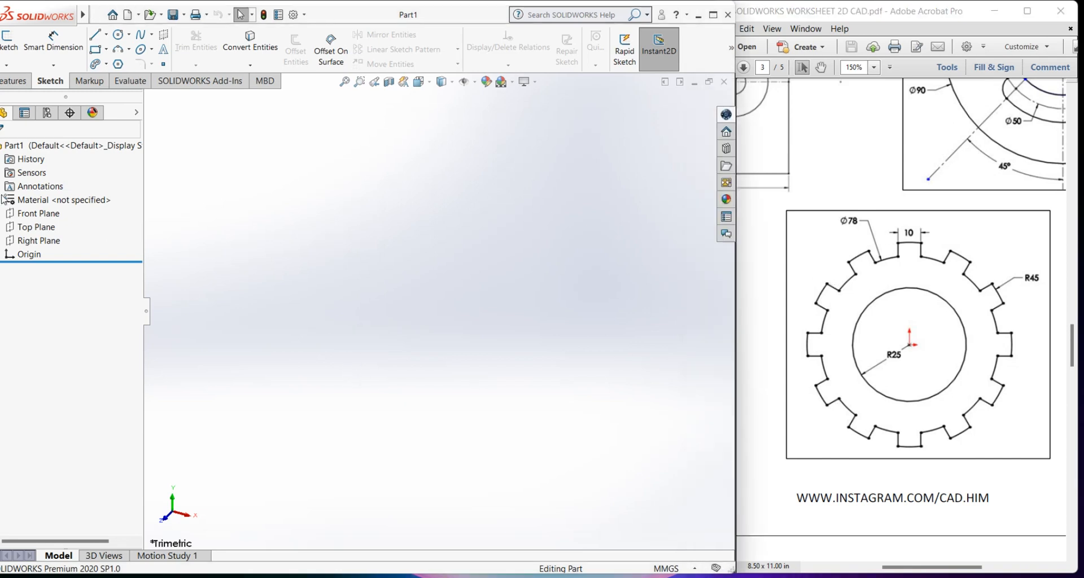
left_click(38, 214)
left_click(8, 41)
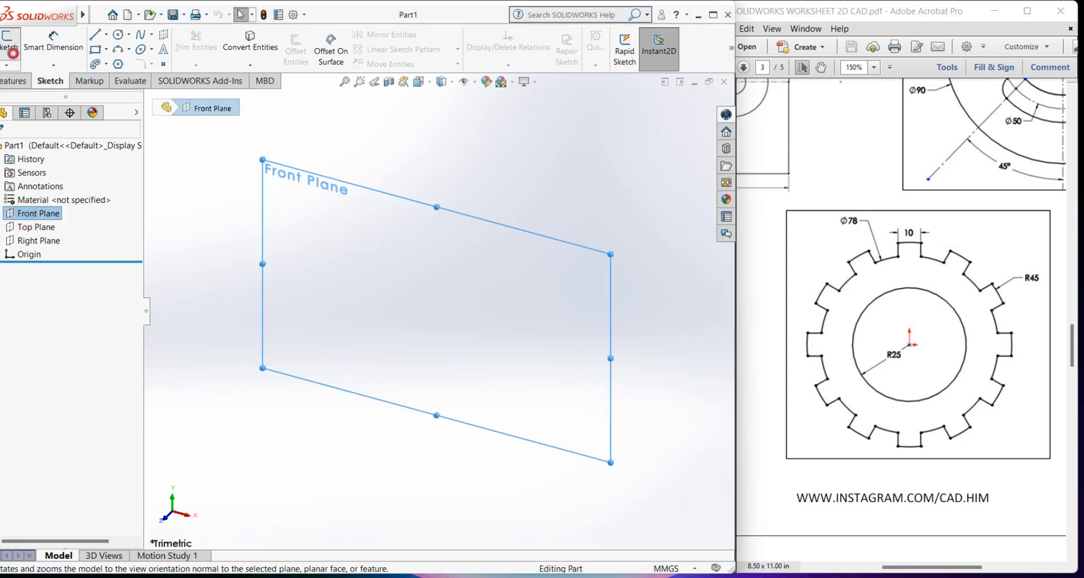
mouse_move(333, 15)
left_mouse_down()
mouse_move(354, 18)
mouse_move(338, 8)
left_mouse_up()
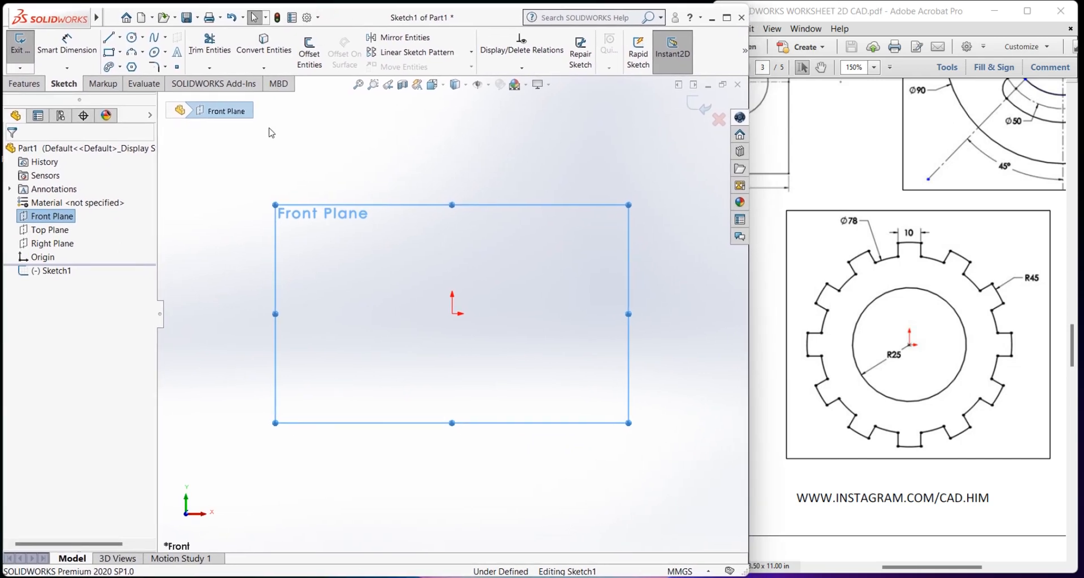
left_click(363, 189)
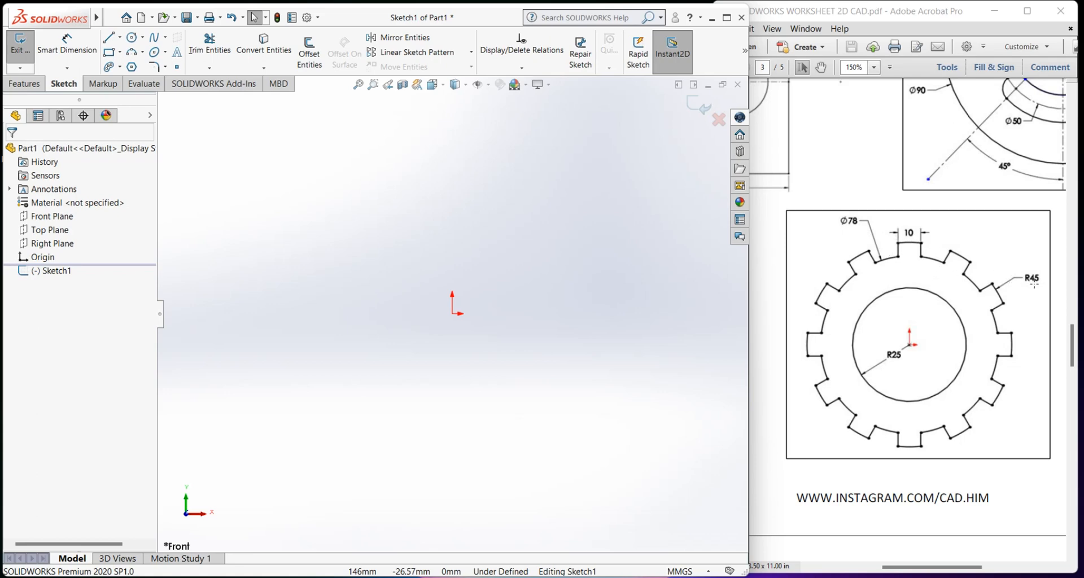
Step: Sketch two concentric circles centred on the origin, the inner about 43 mm in radius and the outer with radius 78 mm
left_click(132, 37)
left_click(452, 314)
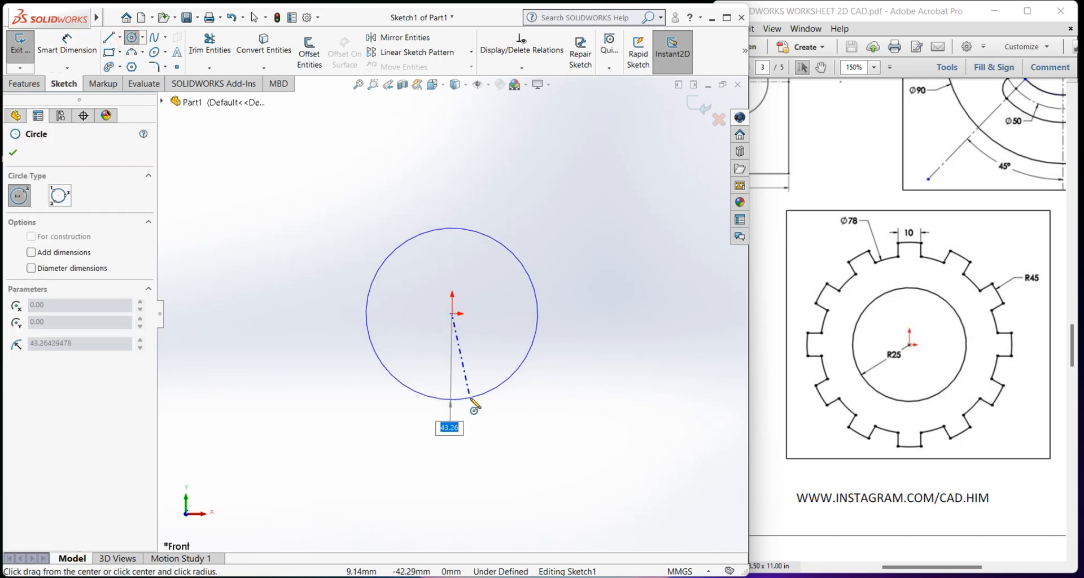
left_click(467, 399)
left_click(453, 314)
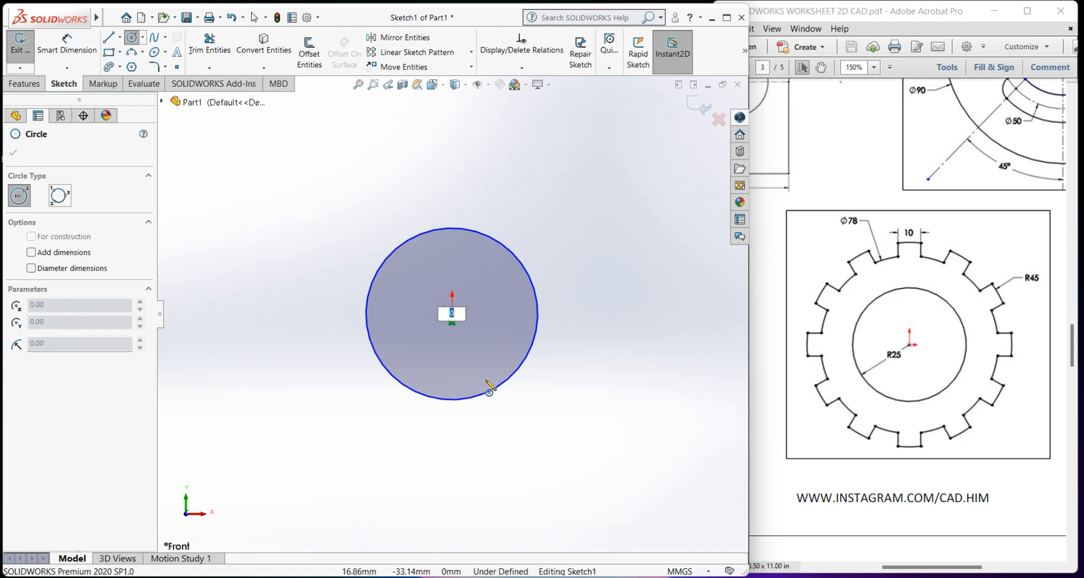
type("78")
key("Return")
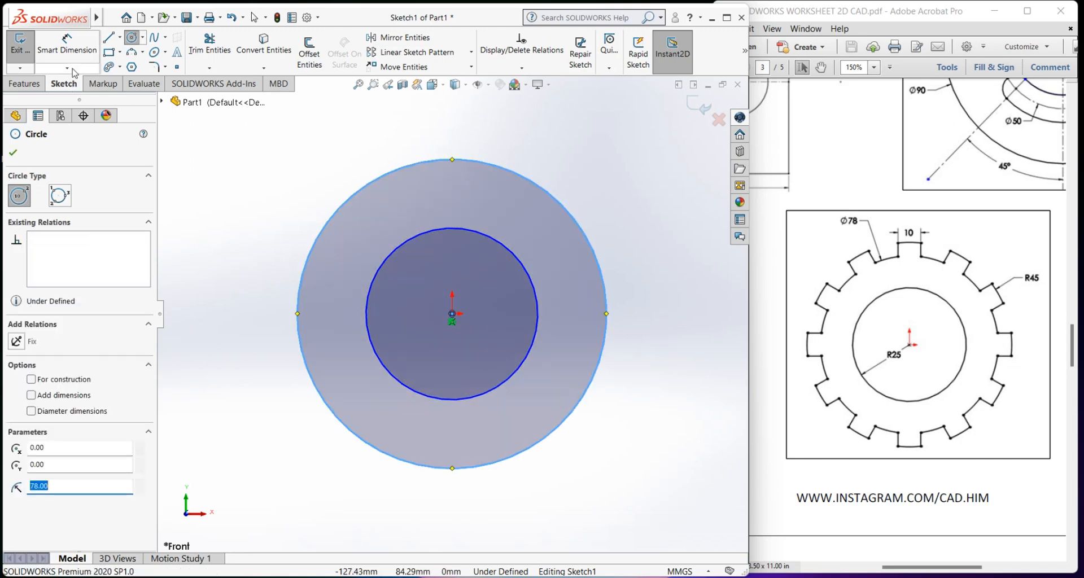
Step: Dimension the inner circle's diameter as 50 mm
left_click(66, 47)
left_click(523, 360)
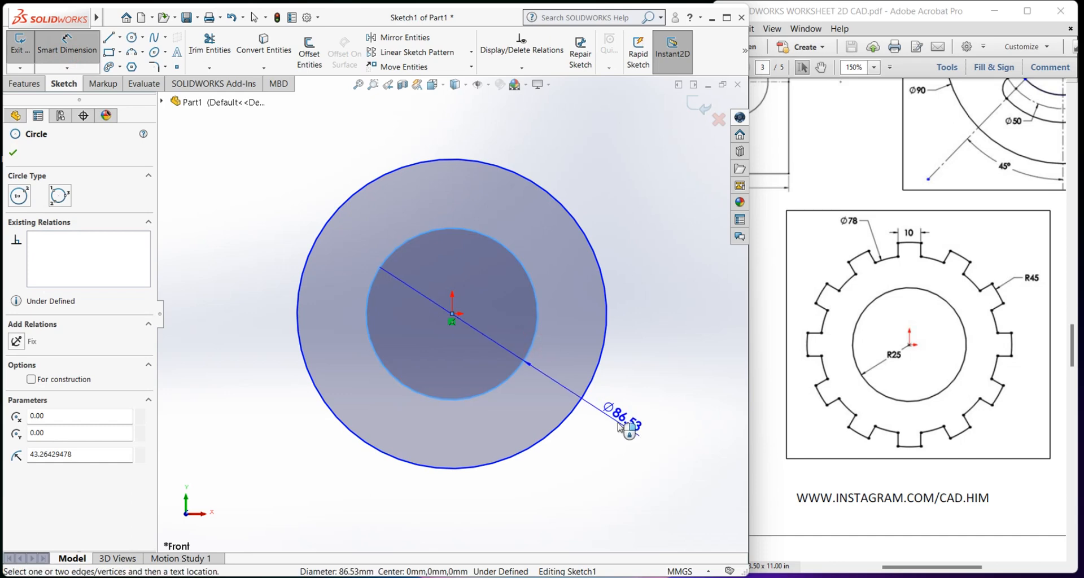
left_click(621, 426)
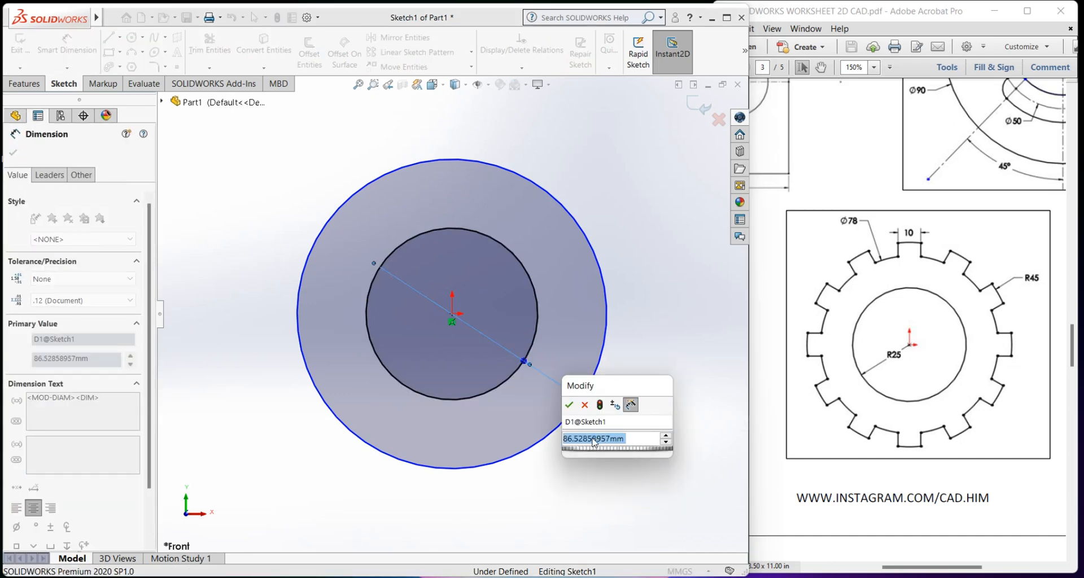
type("50")
key("Return")
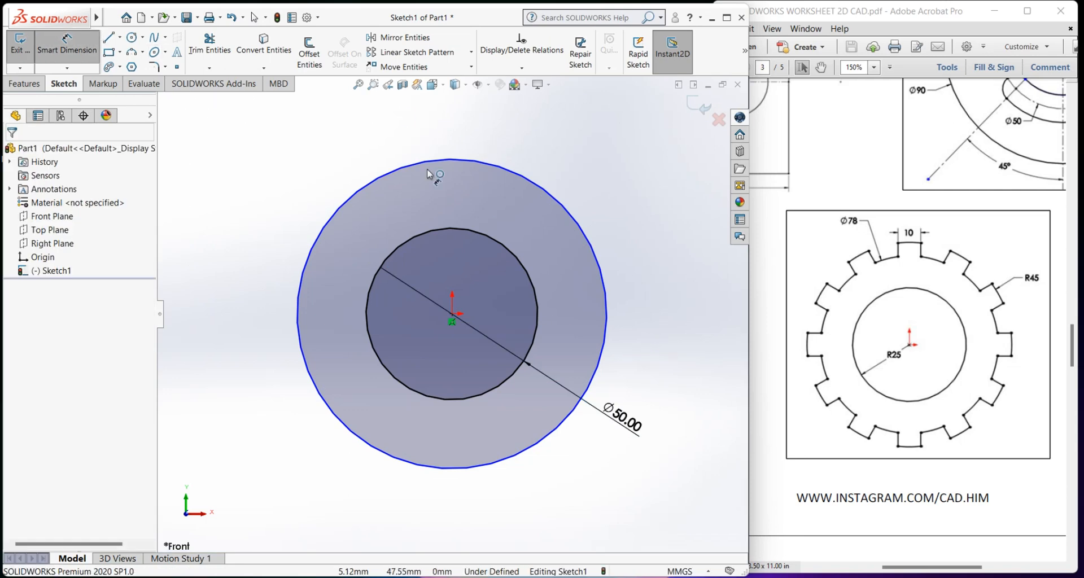
Step: Dimension the outer circle's diameter as 78 mm and reposition that dimension below and to the left of the circles
left_click(384, 176)
left_click(242, 150)
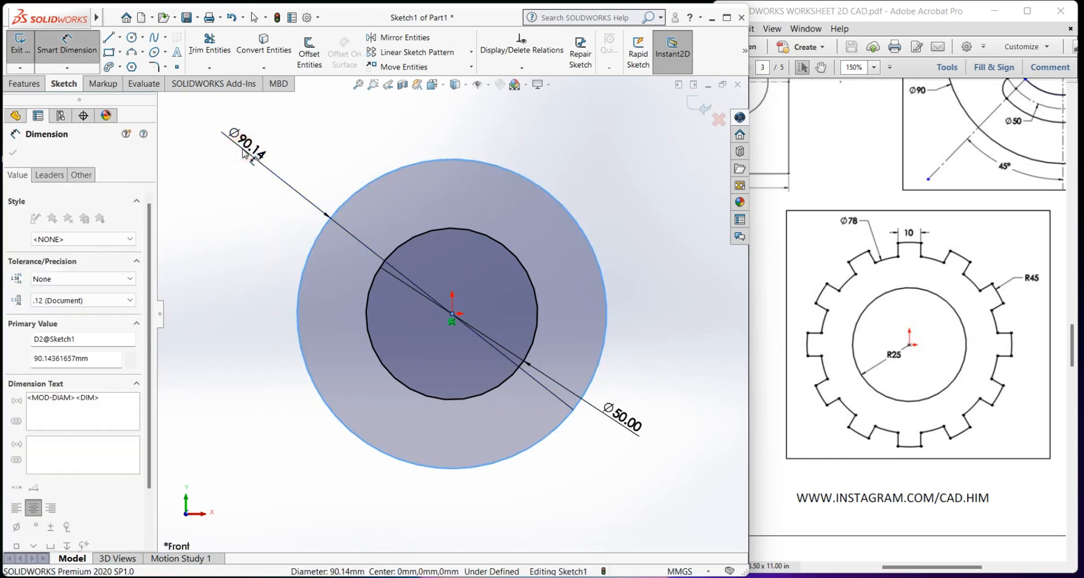
type("78")
key("Return")
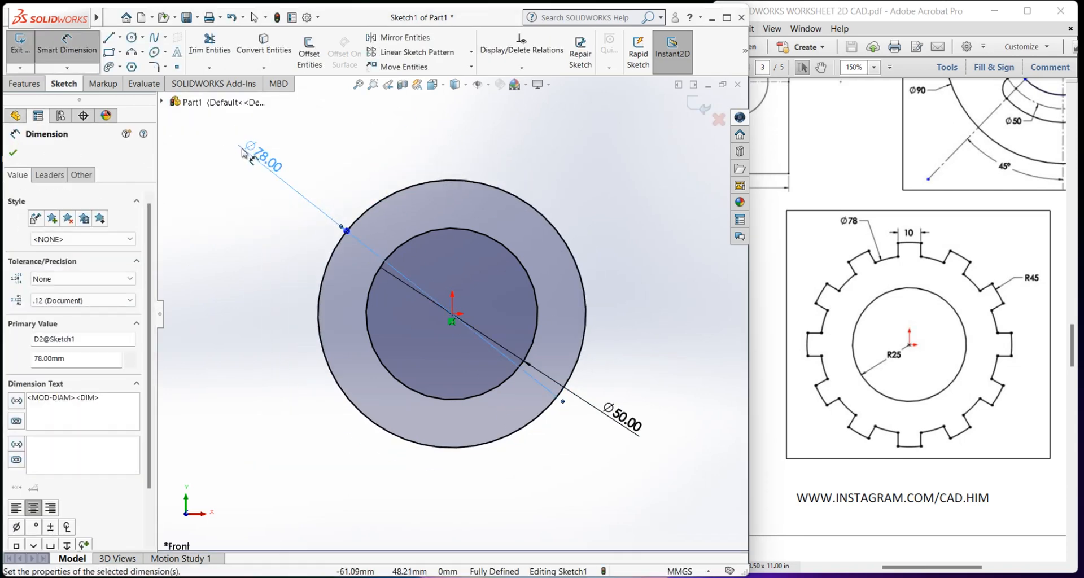
left_click(310, 264)
left_click_drag(265, 189, 266, 446)
left_click(230, 356)
Step: Sketch a third circle about 98.5 mm in diameter from the origin, surrounding the other two
left_click(131, 37)
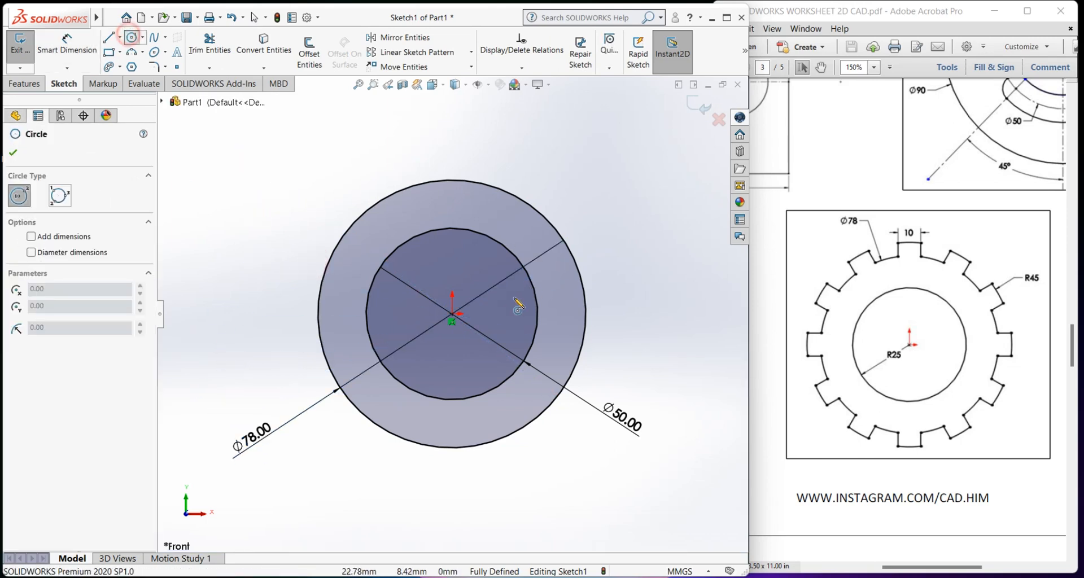
left_click(452, 314)
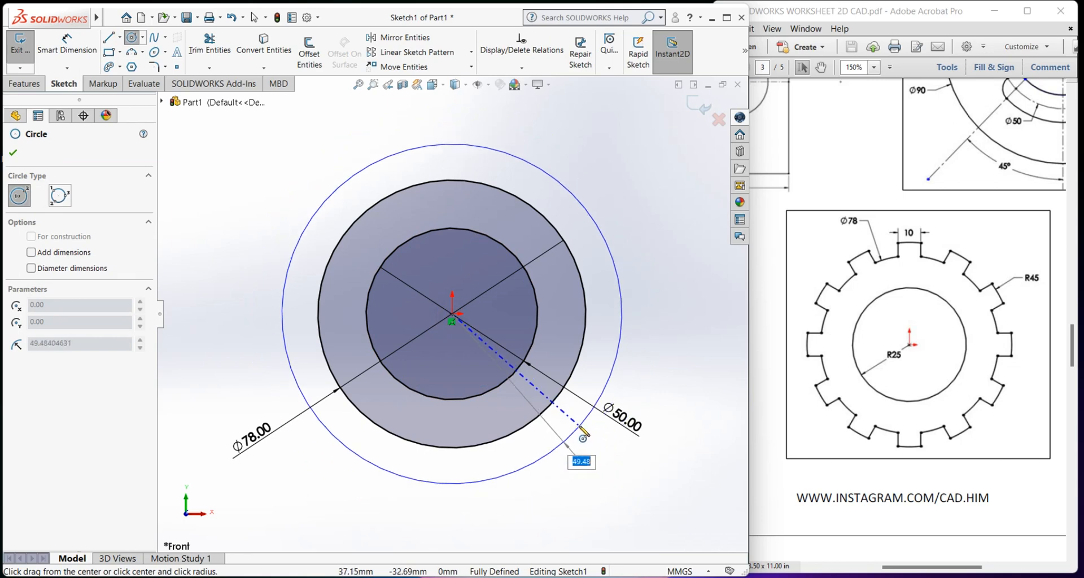
left_click(572, 433)
right_click(641, 375)
left_click(671, 376)
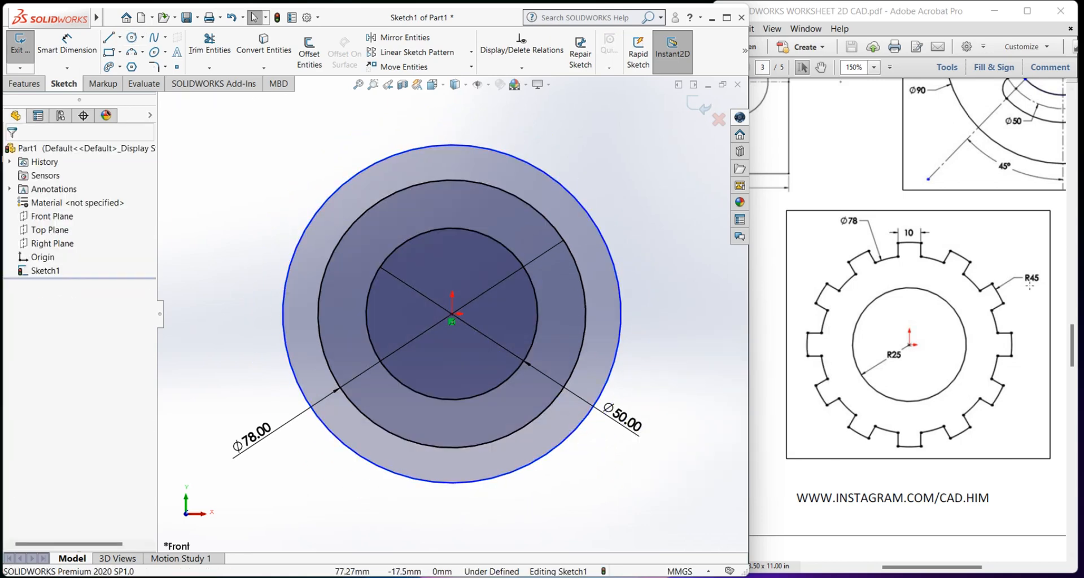
Step: Dimension the outermost circle's diameter as 90 mm and reposition that dimension beneath the circles
left_click(61, 56)
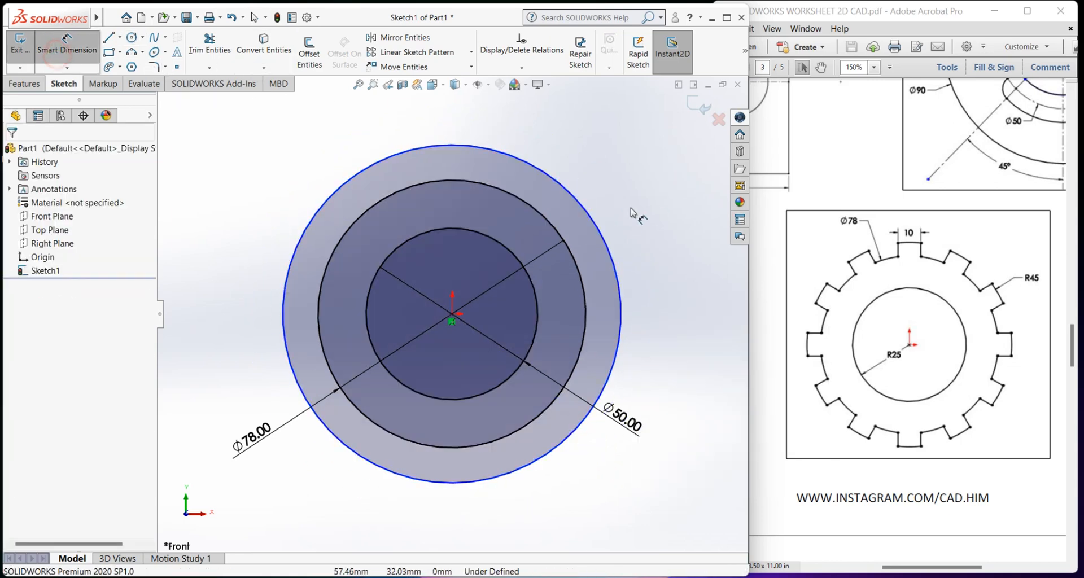
left_click(588, 215)
left_click(621, 176)
type("90")
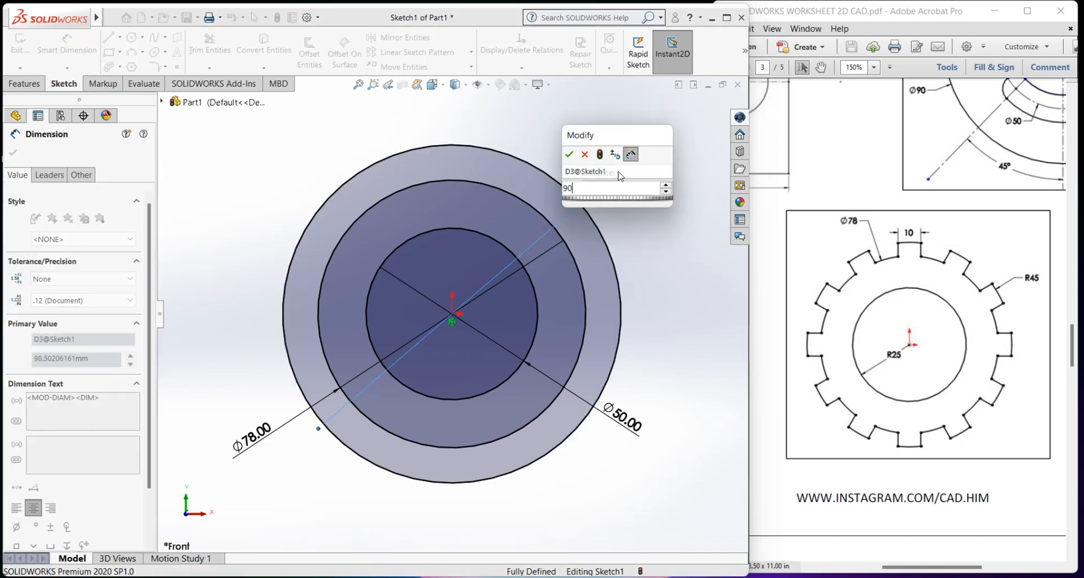
key("Return")
left_click(655, 315)
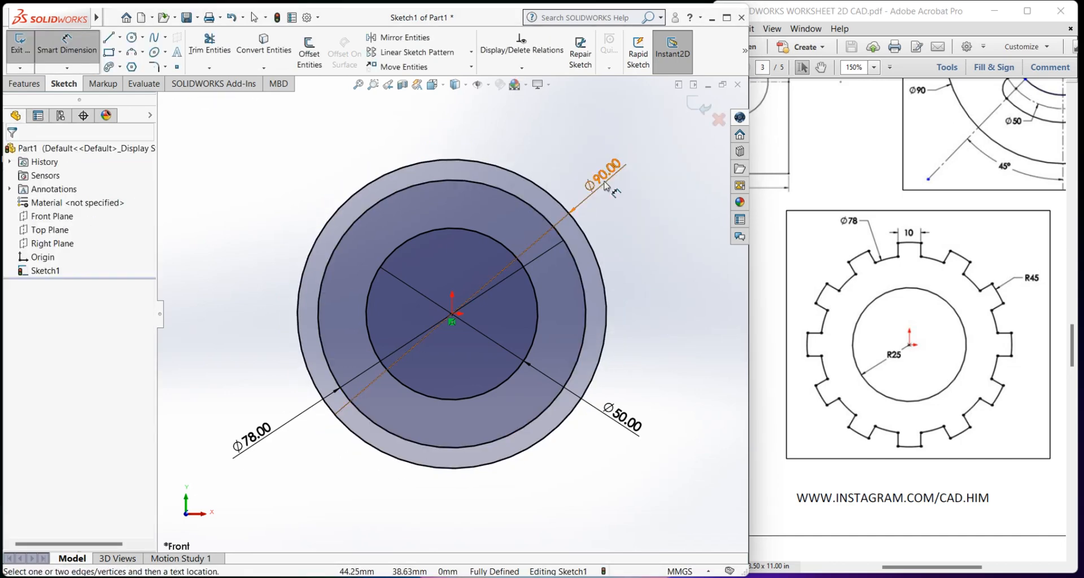
left_click_drag(605, 174, 525, 500)
left_click(610, 501)
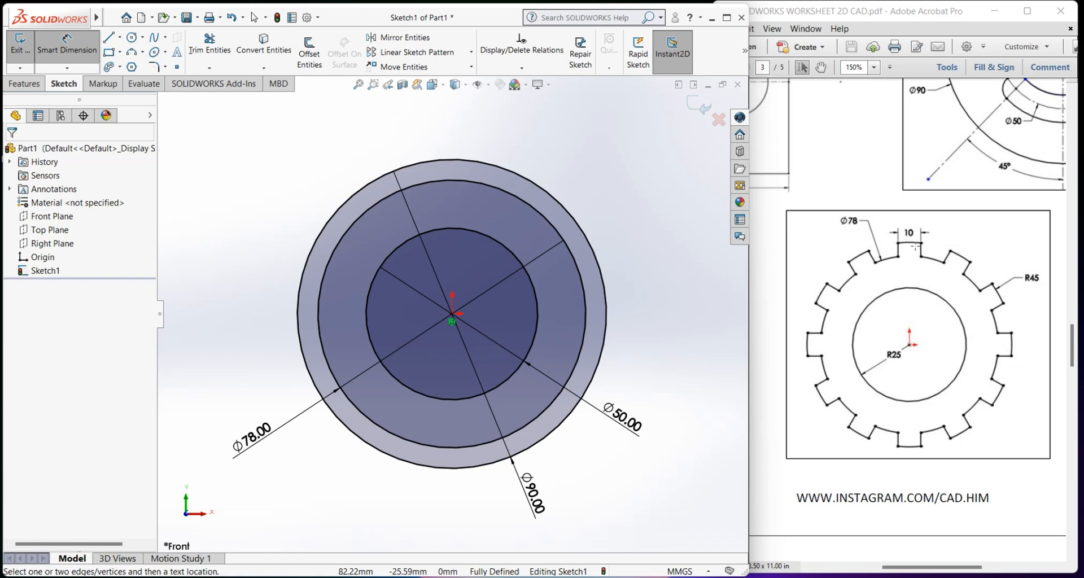
Step: Sketch a vertical centerline from the origin up to the top of the 90 mm circle
left_click(119, 37)
left_click(129, 67)
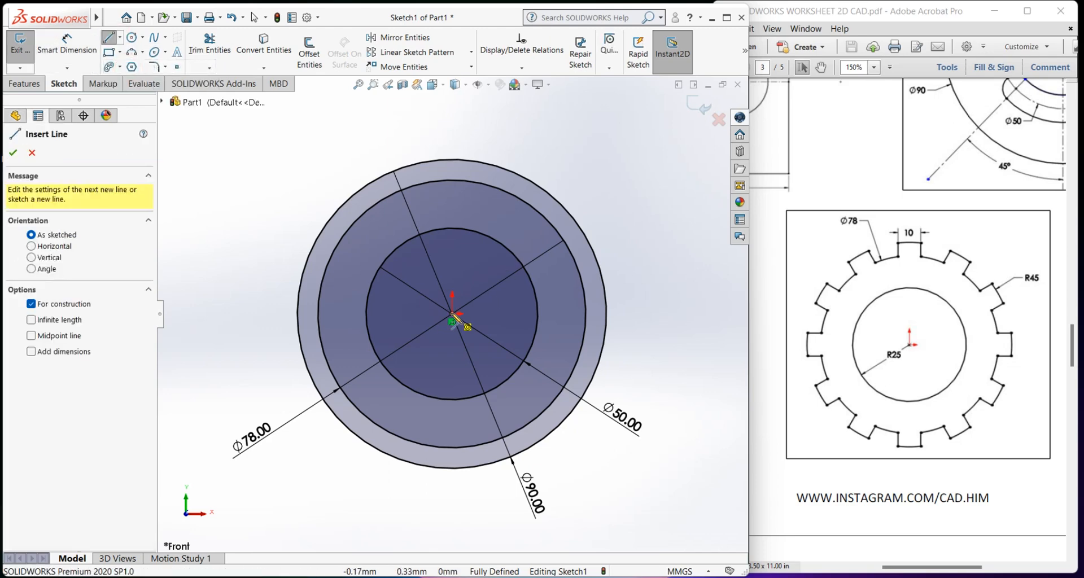
left_click(451, 314)
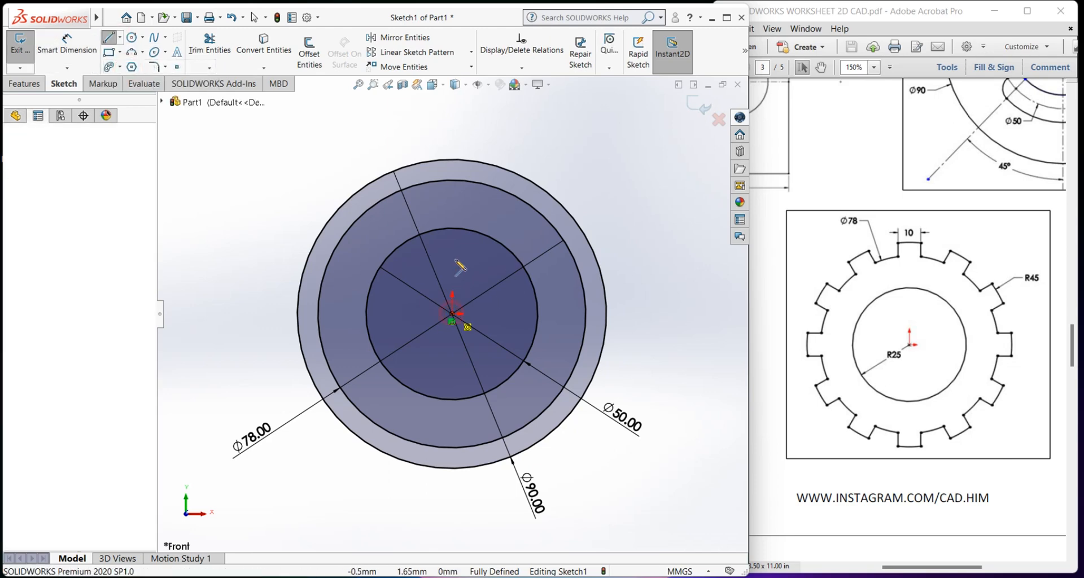
left_click(452, 160)
right_click(454, 162)
left_click(490, 170)
scroll(428, 195, "down", 2)
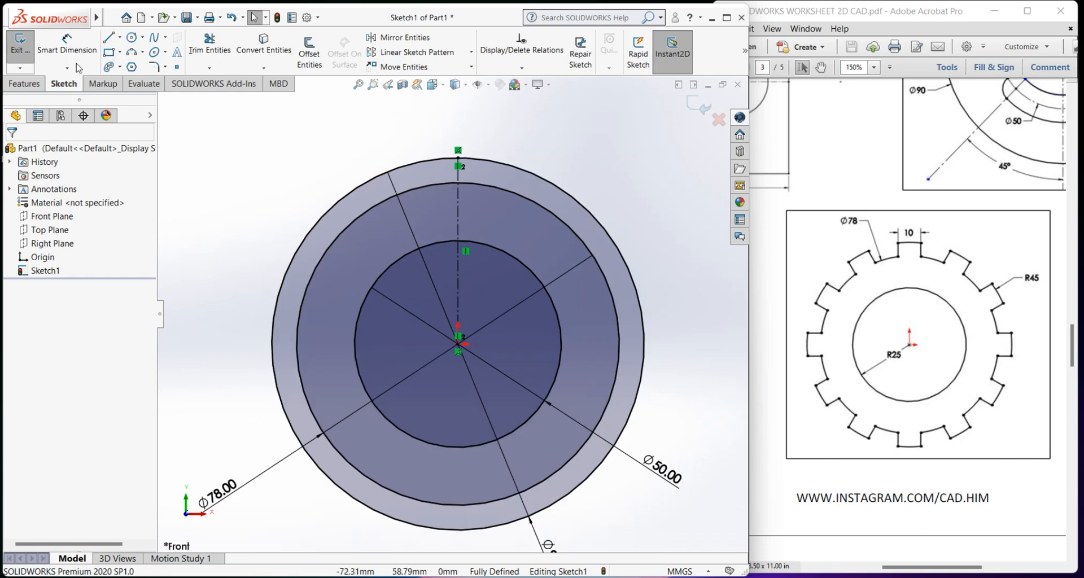
Step: Sketch vertical lines about 8 mm left and 7 mm right of the centerline, each crossing the two outer circles at their top
left_click(109, 37)
left_click(425, 147)
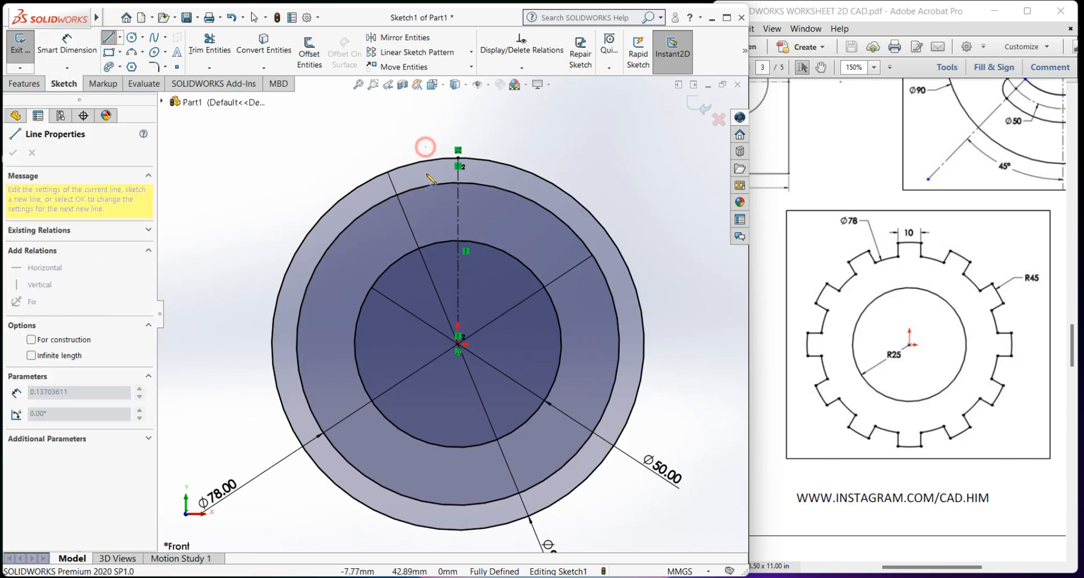
left_click(424, 201)
right_click(424, 201)
left_click(451, 211)
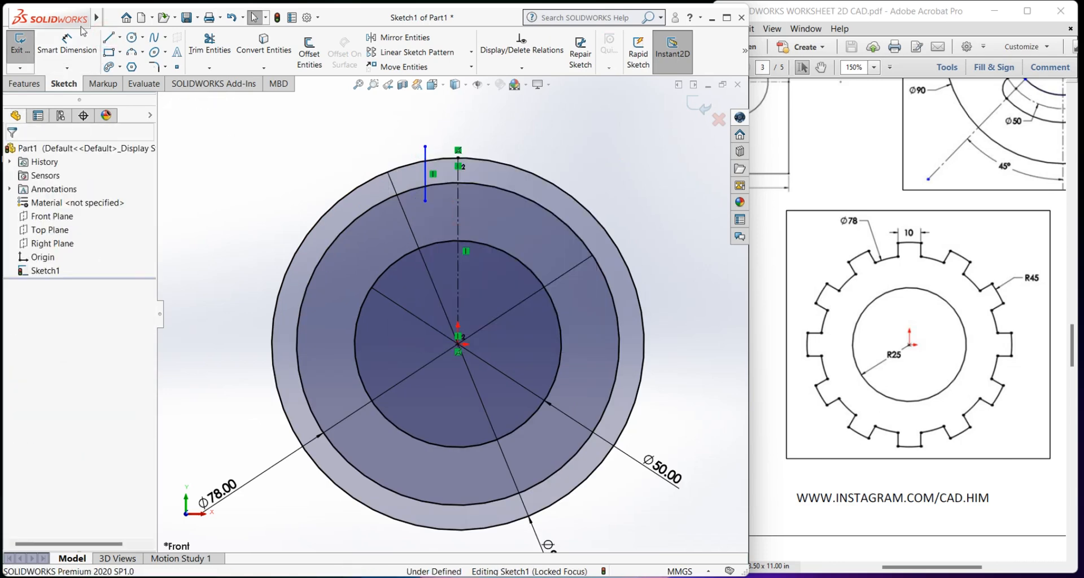
left_click(108, 37)
left_click(487, 146)
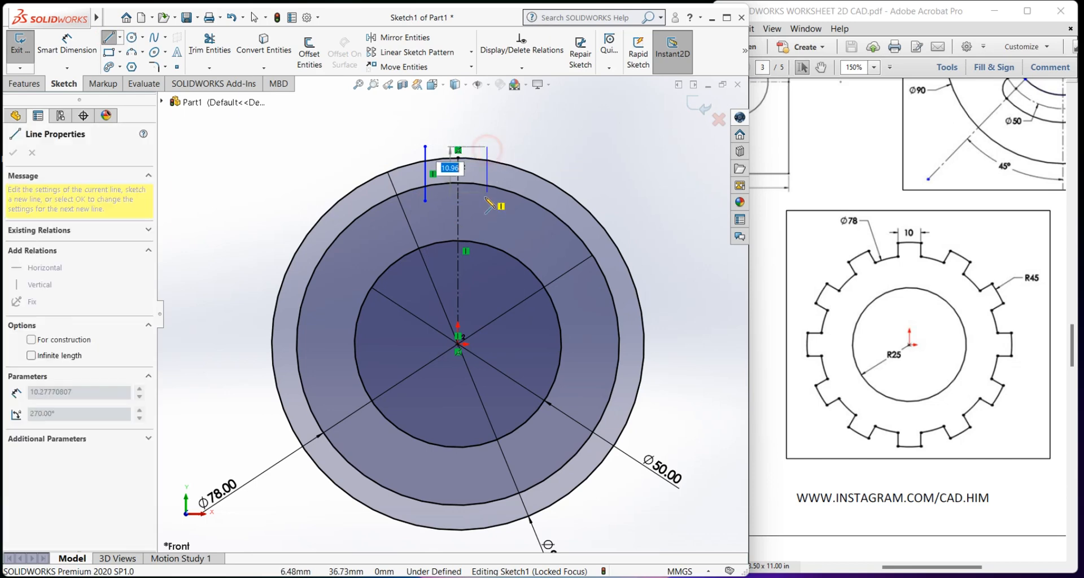
left_click(487, 201)
right_click(487, 202)
left_click(500, 210)
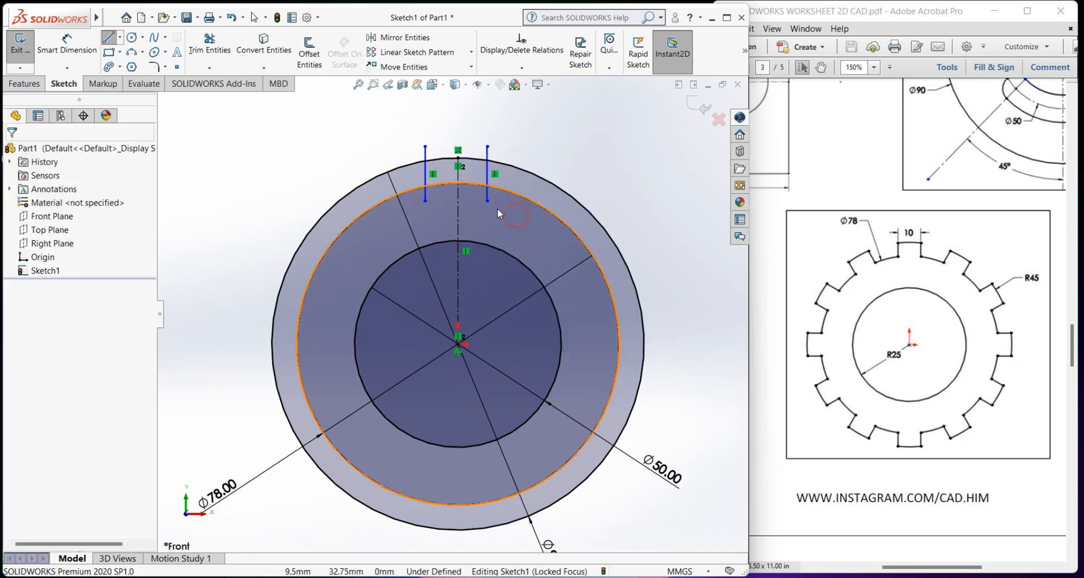
Step: Dimension the distance from the left vertical line to the centerline as 5 mm
scroll(508, 170, "down", 1)
left_click(75, 53)
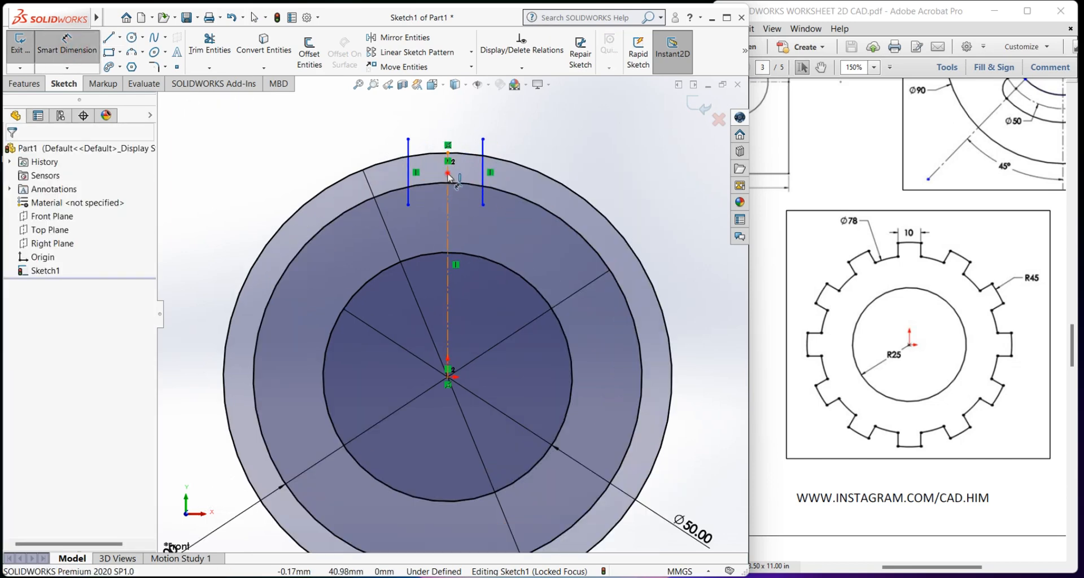
left_click(408, 169)
left_click(448, 165)
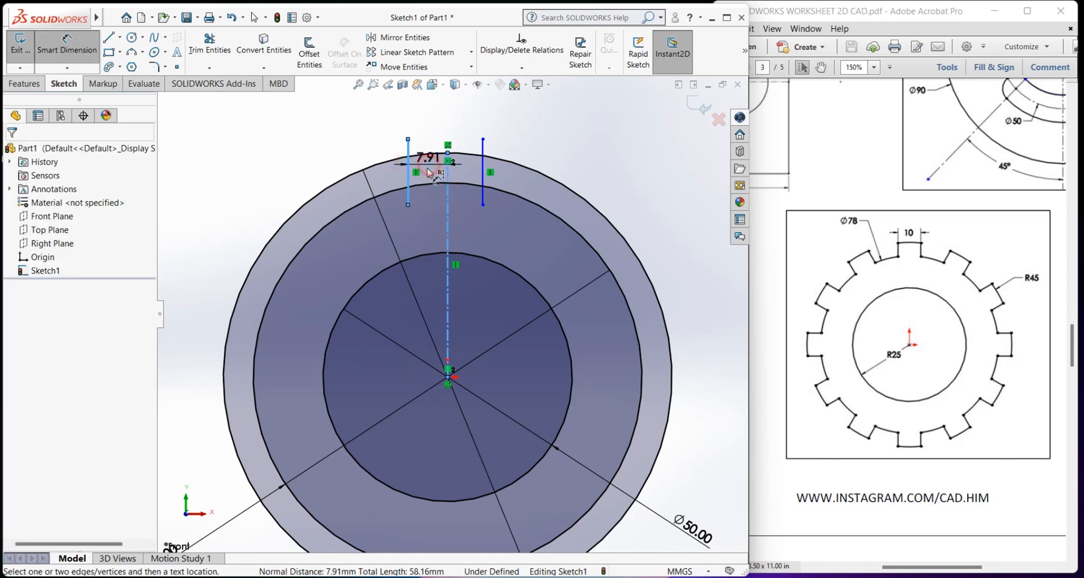
left_click(434, 167)
type("5")
key("Return")
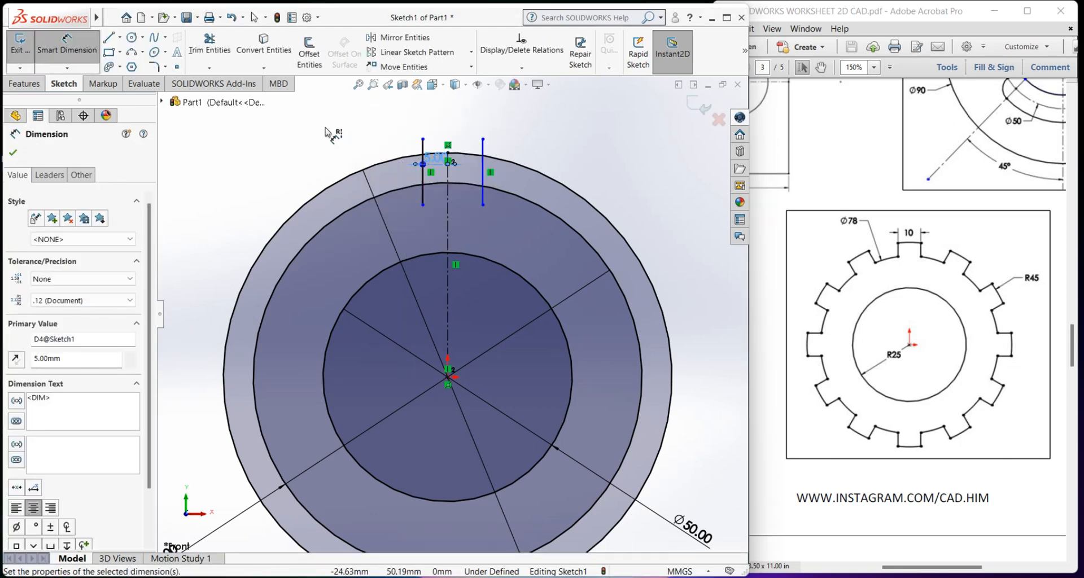
Step: Dimension the distance from the centerline to the right vertical line as 5 mm
left_click(447, 175)
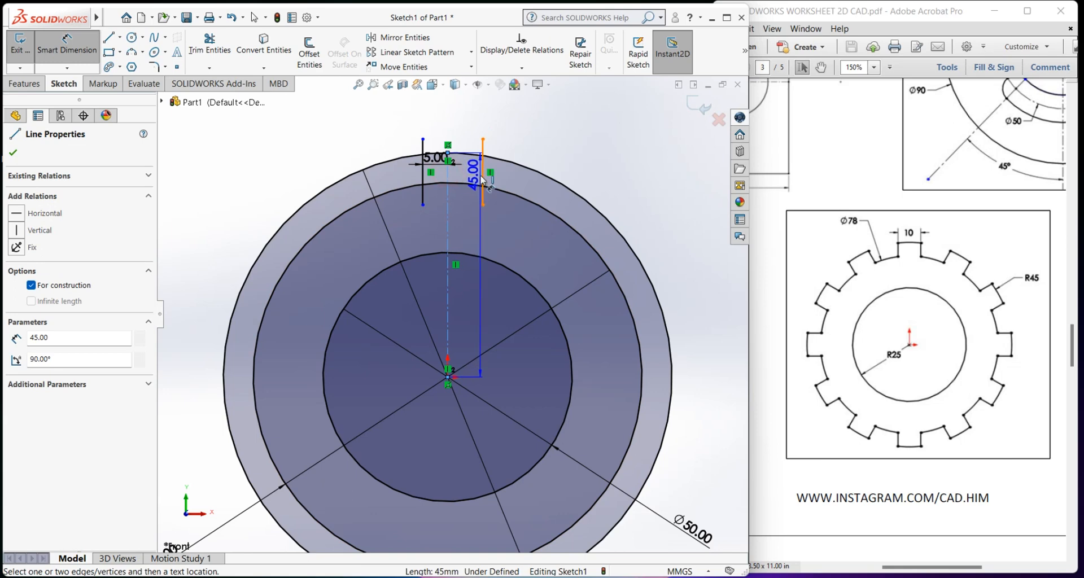
left_click(482, 173)
left_click(464, 197)
type("5")
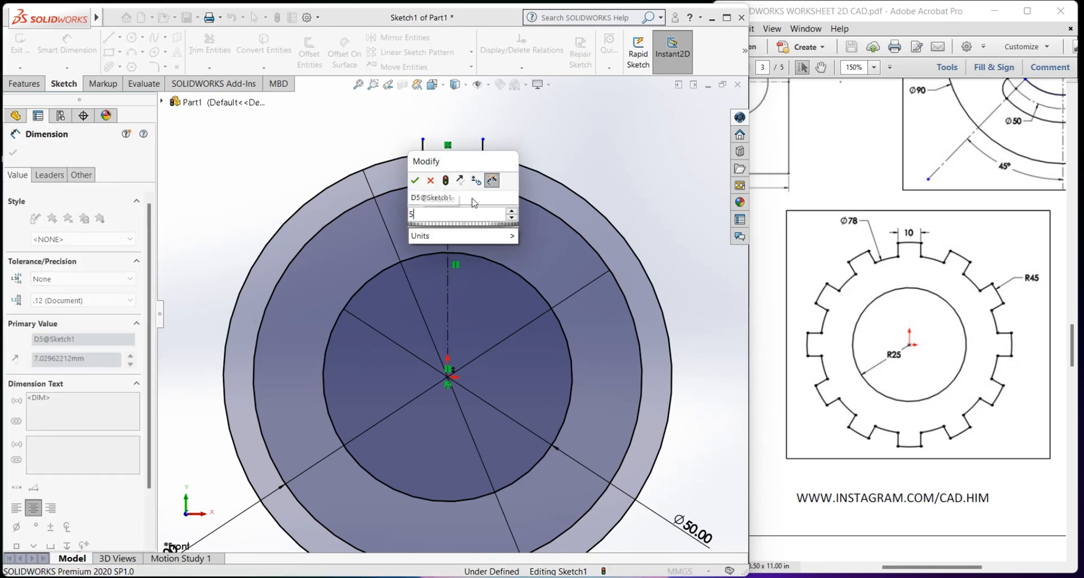
key("Return")
left_click(333, 159)
scroll(435, 163, "down", 2)
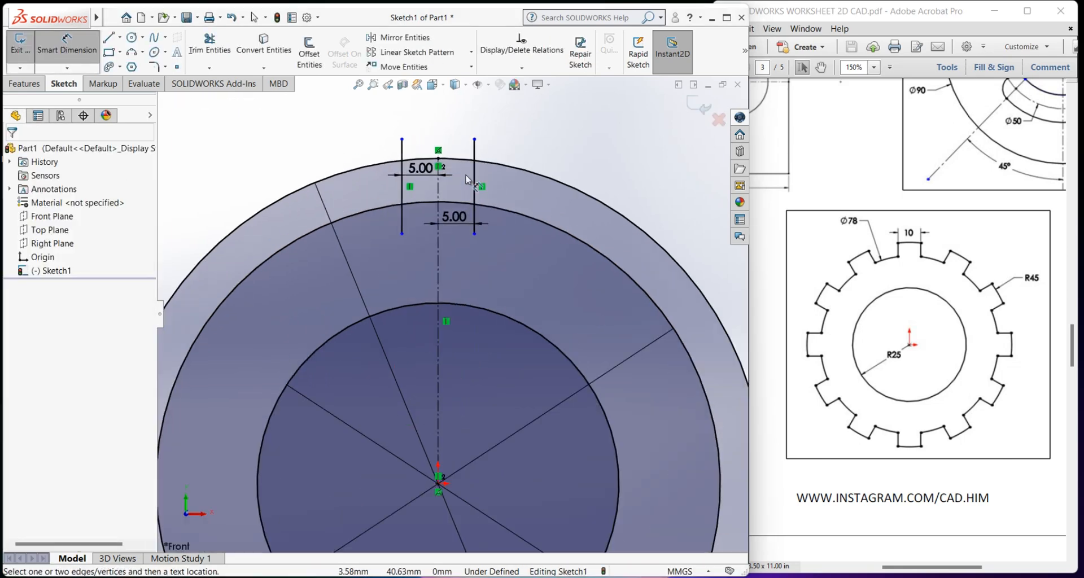
scroll(442, 251, "up", 3)
scroll(509, 295, "down", 2)
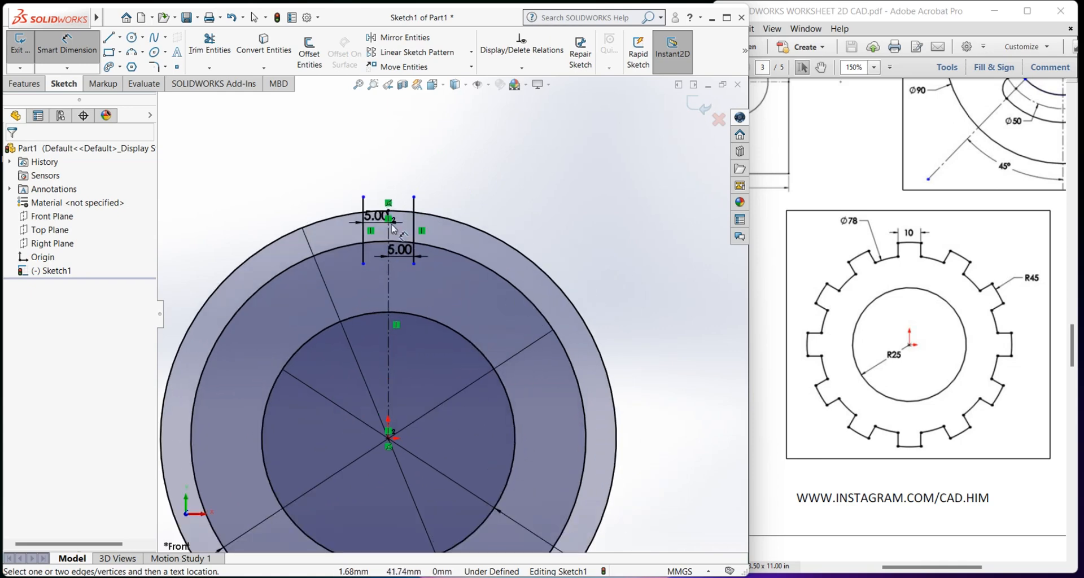
scroll(380, 222, "down", 1)
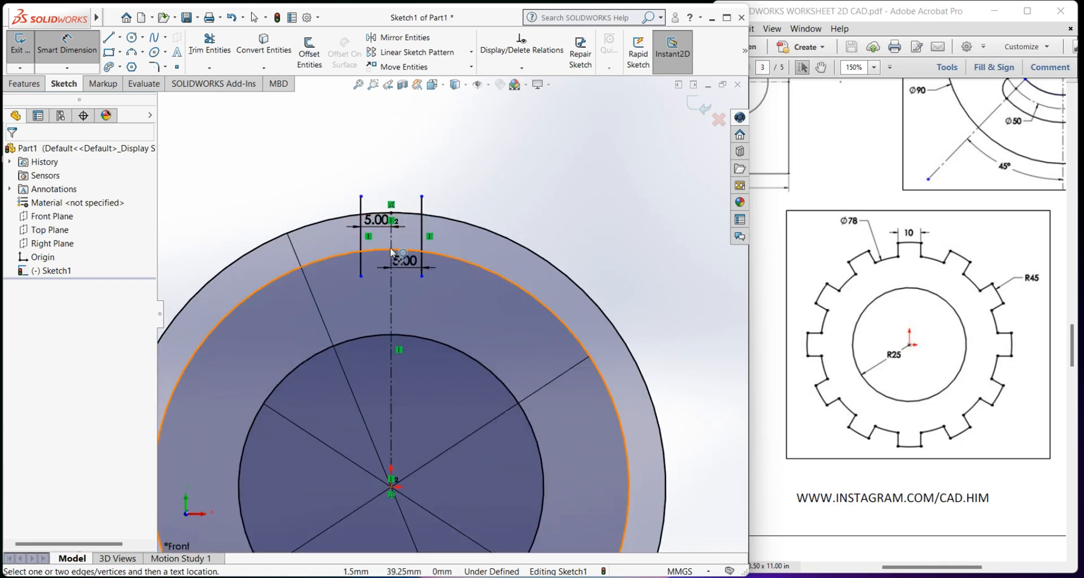
scroll(472, 314, "up", 1)
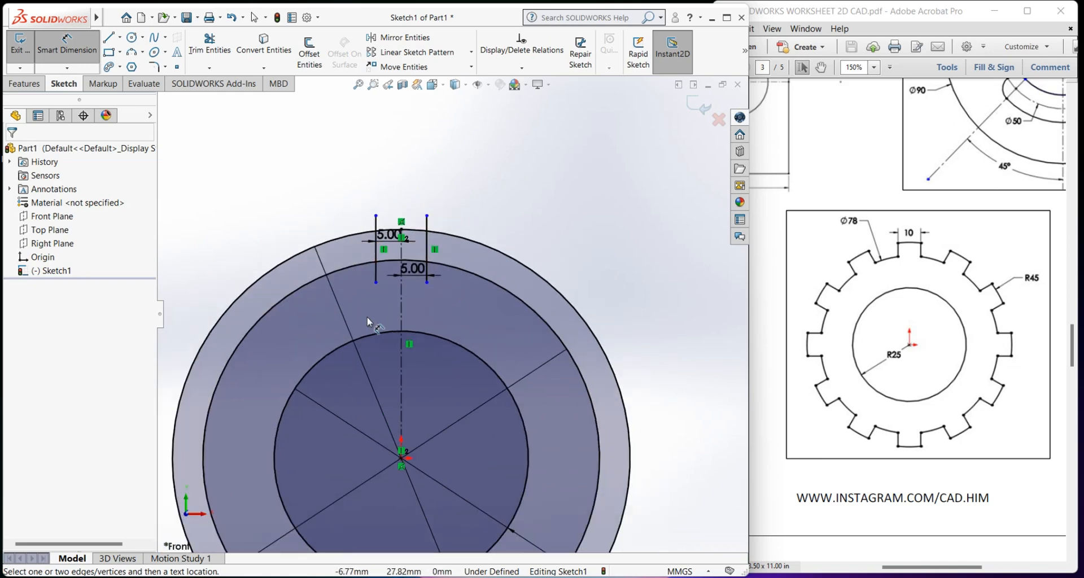
Step: Trim the excess of the two vertical lines and outer circles to leave one tooth, and move the right 5 mm dimension above it
scroll(367, 316, "down", 1)
scroll(438, 262, "down", 1)
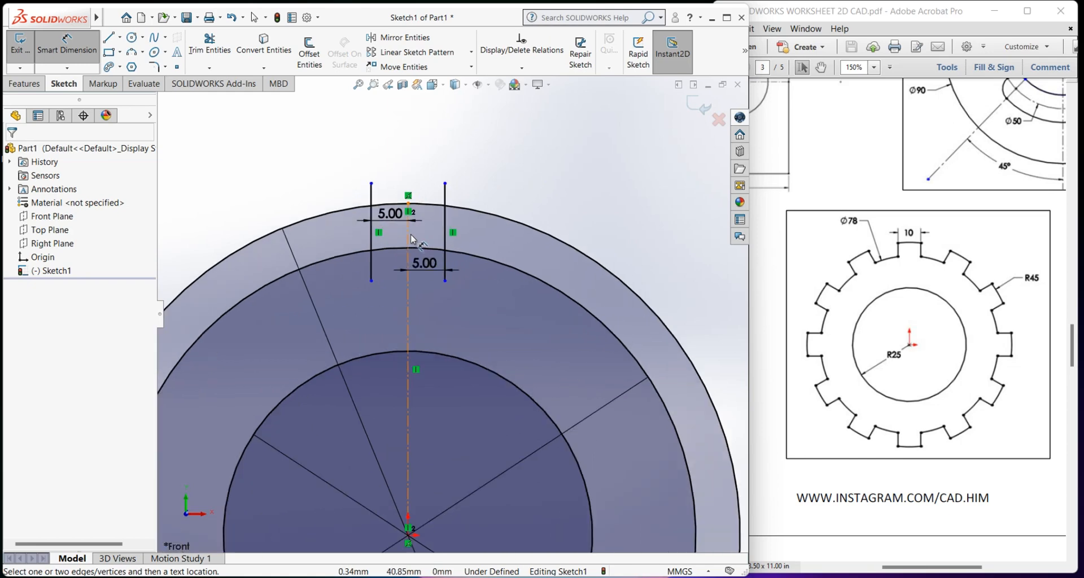
left_click(210, 45)
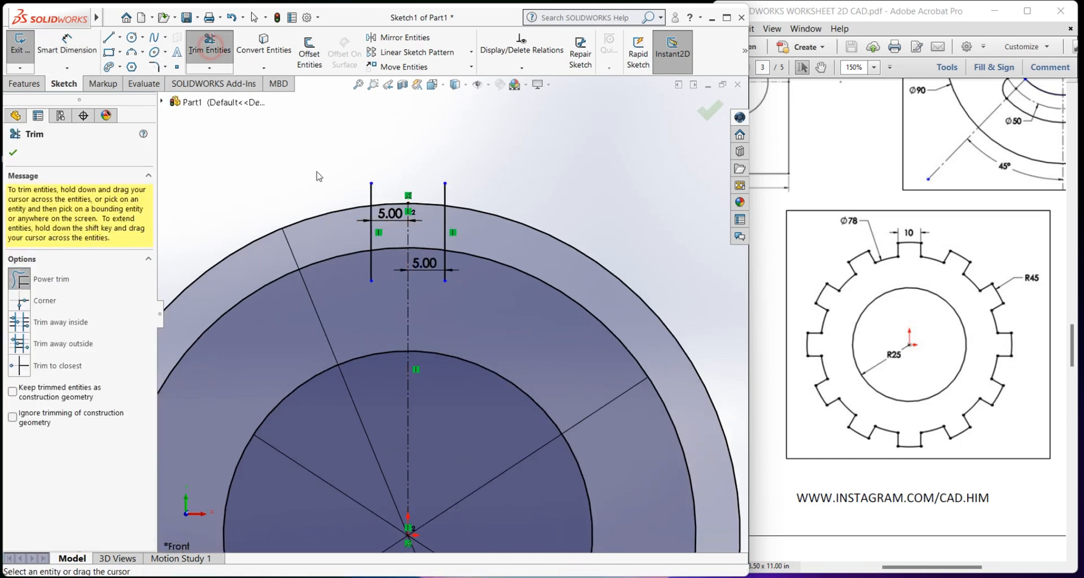
mouse_move(371, 194)
left_mouse_down()
mouse_move(326, 200)
mouse_move(329, 221)
mouse_move(448, 210)
mouse_move(449, 191)
left_mouse_up()
mouse_move(352, 281)
left_mouse_down()
mouse_move(445, 271)
mouse_move(423, 232)
mouse_move(423, 252)
mouse_move(389, 237)
left_mouse_up()
scroll(298, 167, "up", 3)
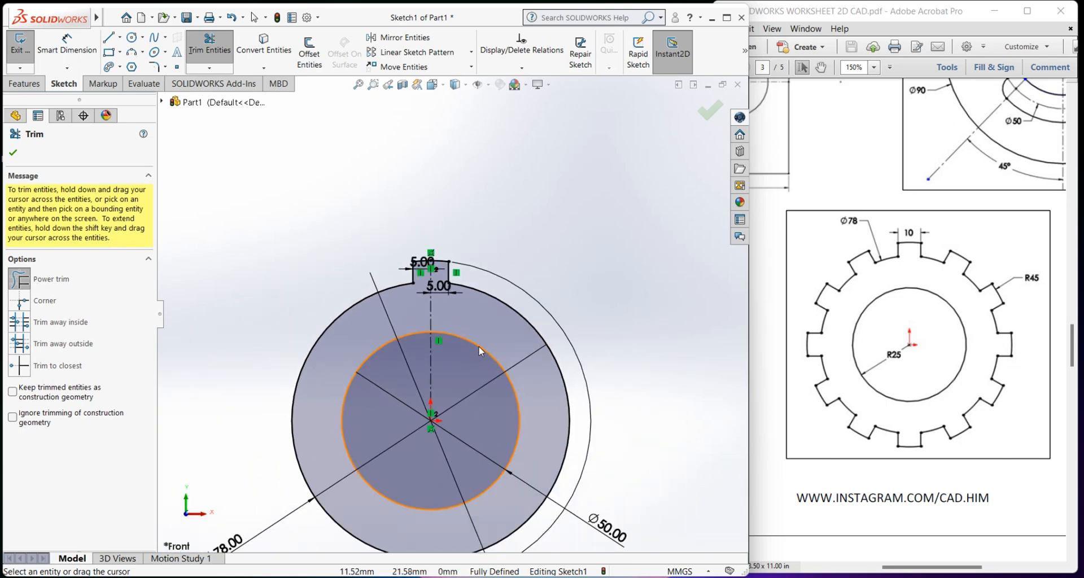
scroll(479, 347, "down", 3)
right_click(515, 189)
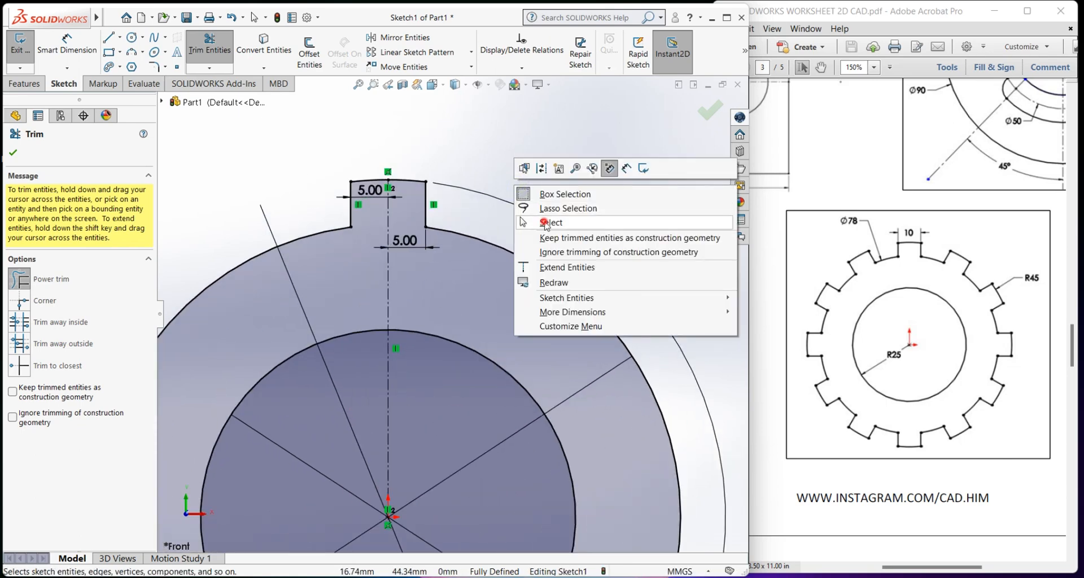
left_click(527, 221)
left_click_drag(406, 242, 449, 150)
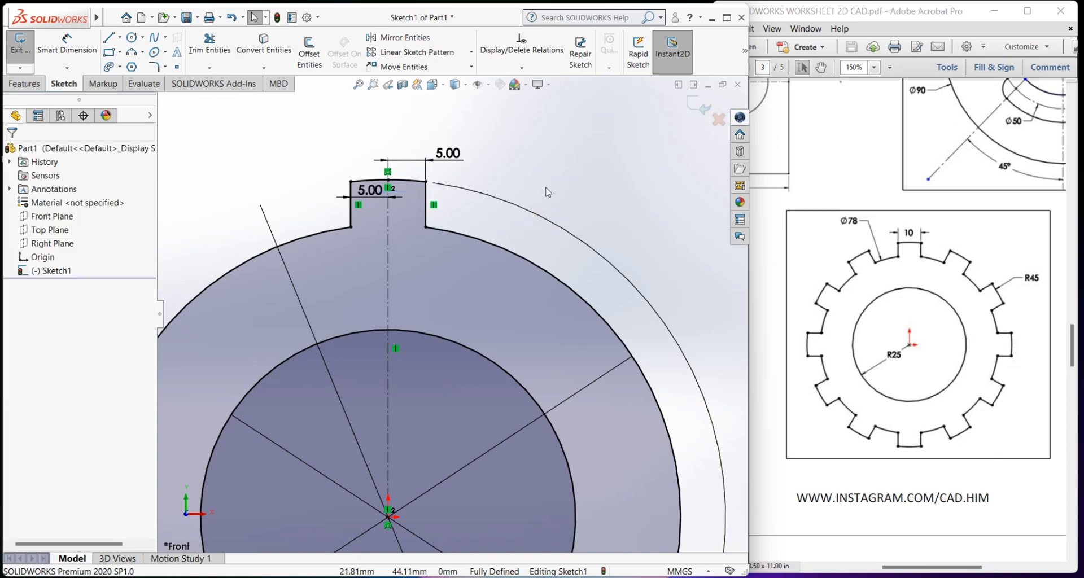
Step: Reposition the 50 mm and 90 mm diameter dimensions to the profile's upper right and the left 5 mm dimension above the tooth
scroll(508, 396, "up", 5)
scroll(508, 395, "down", 2)
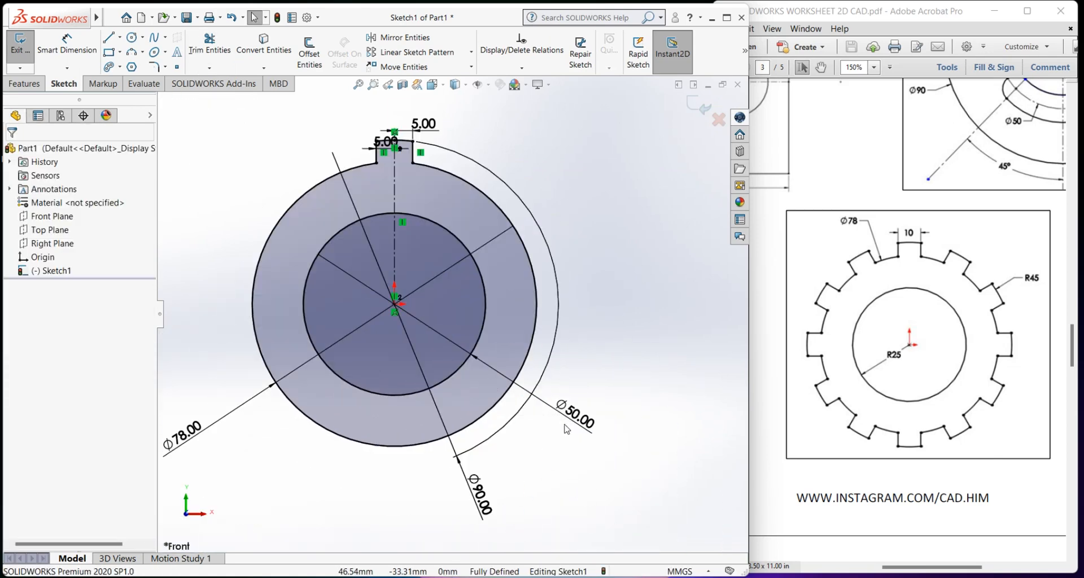
mouse_move(571, 417)
left_mouse_down()
mouse_move(539, 229)
mouse_move(590, 245)
left_mouse_up()
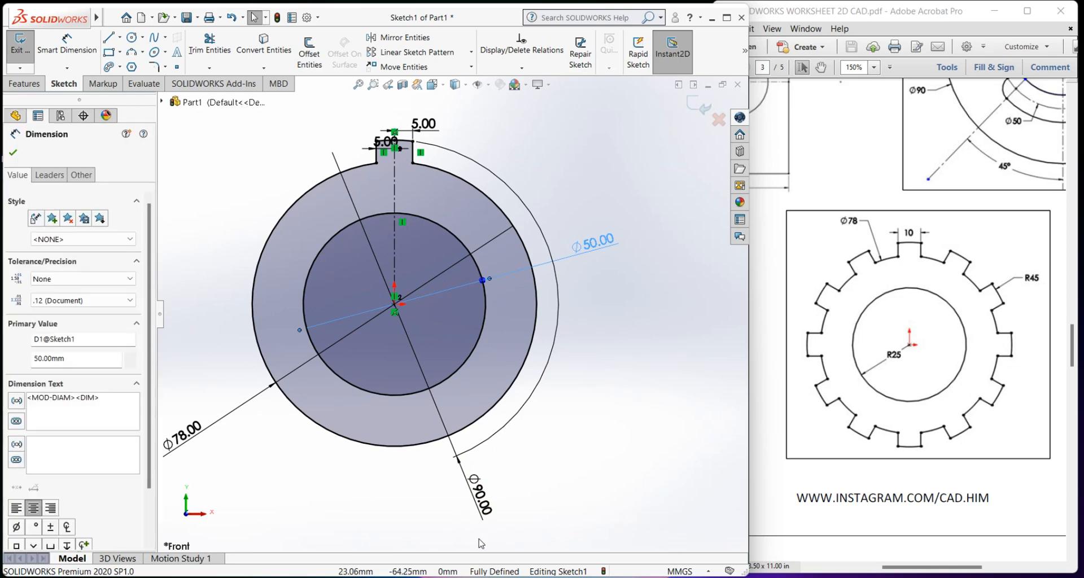
left_click_drag(491, 508, 531, 178)
left_click(576, 192)
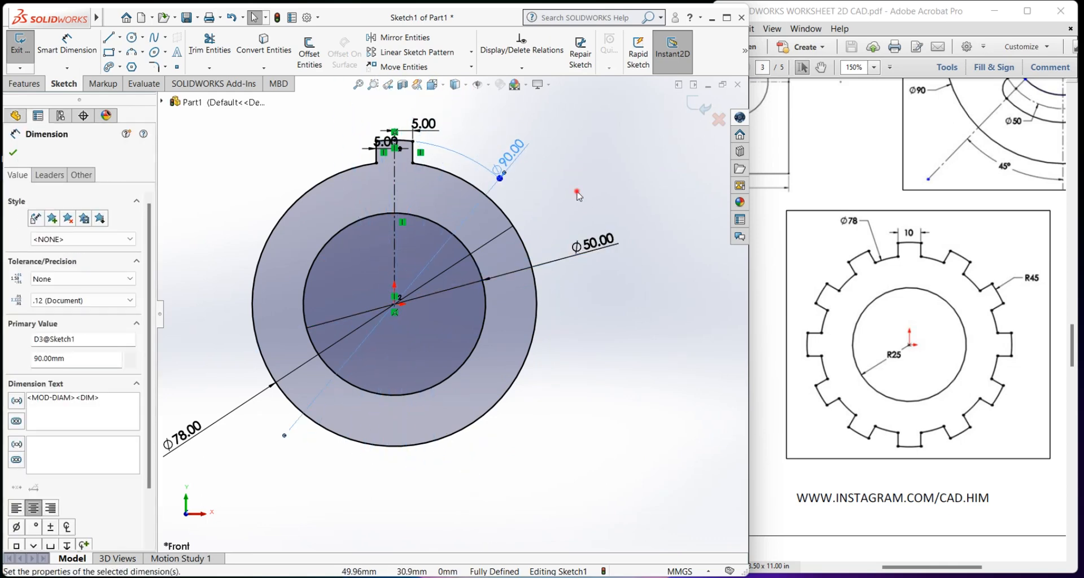
scroll(471, 220, "up", 2)
scroll(450, 224, "down", 2)
scroll(450, 228, "down", 3)
scroll(429, 282, "up", 4)
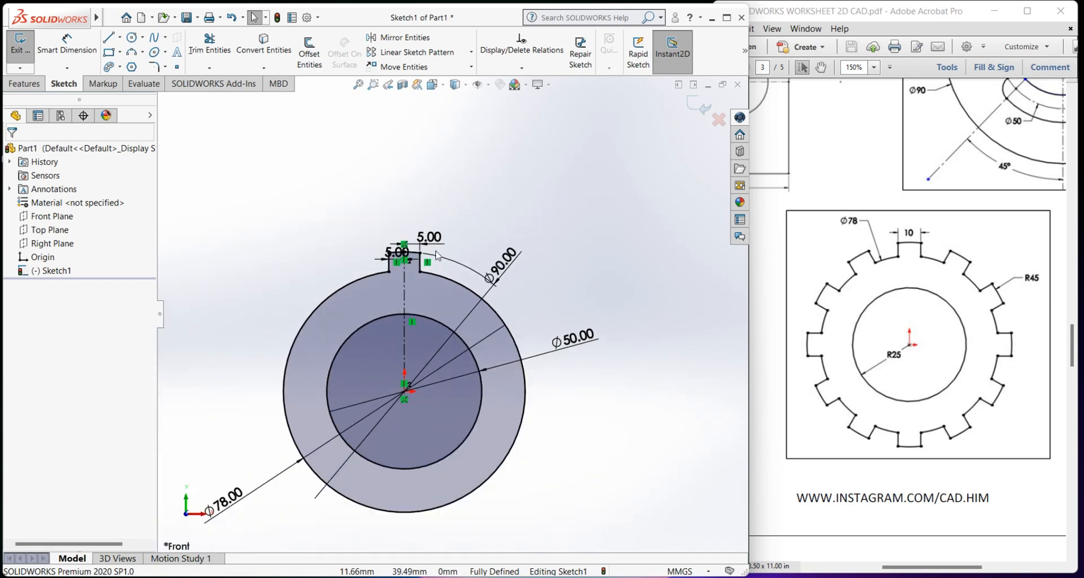
scroll(415, 333, "down", 2)
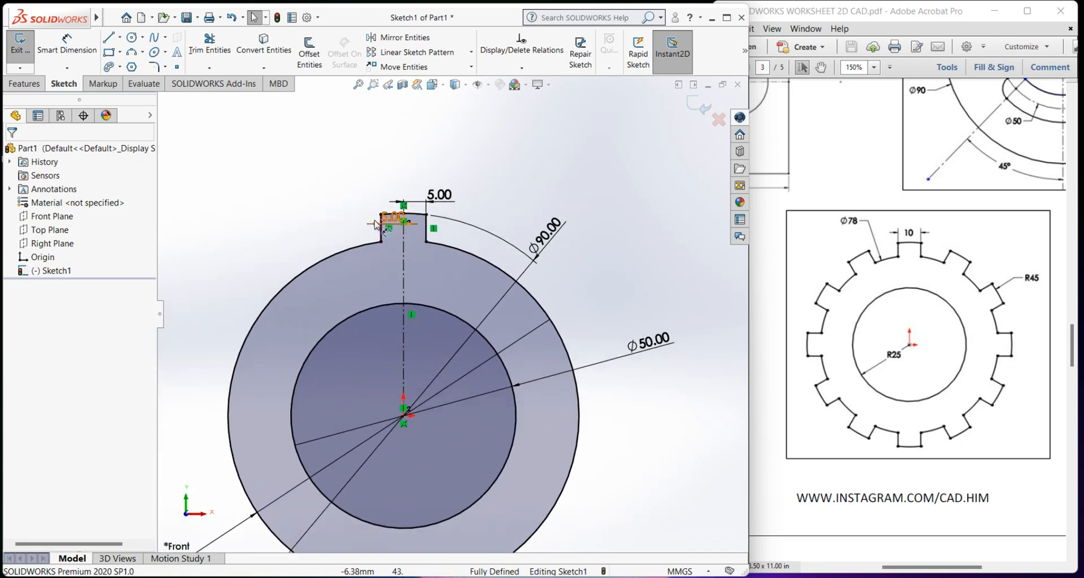
left_click_drag(377, 218, 308, 168)
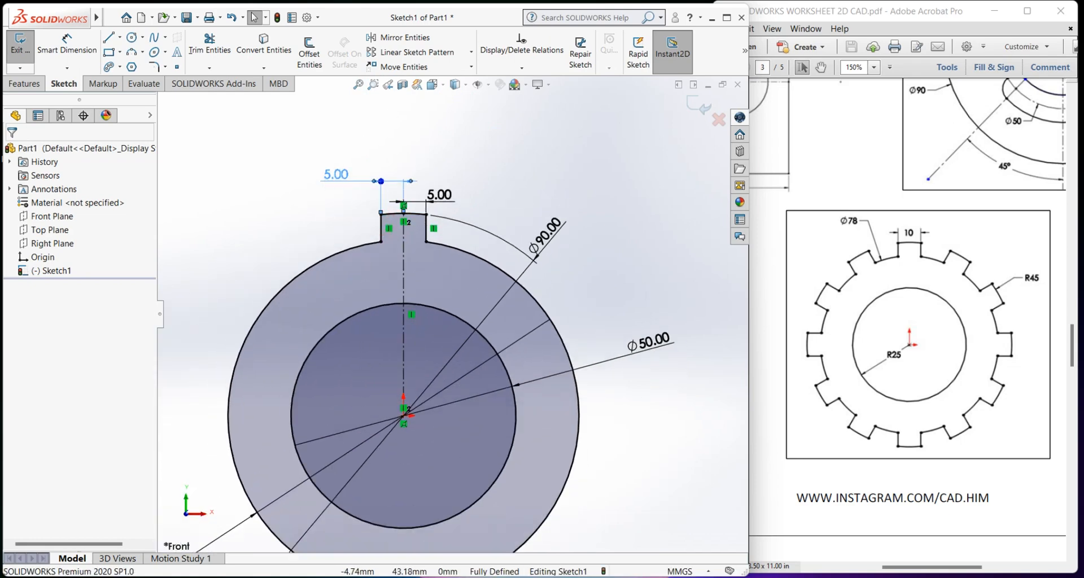
left_click(324, 143)
Step: Start a circular sketch pattern using the tooth's two side lines and its top arc as the entities to pattern
left_click(471, 53)
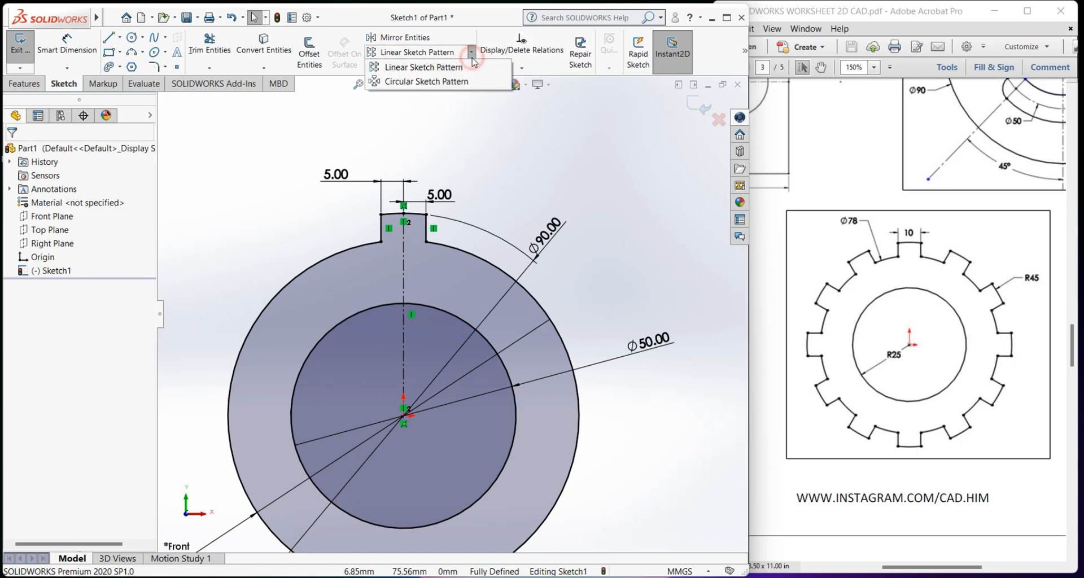
left_click(423, 82)
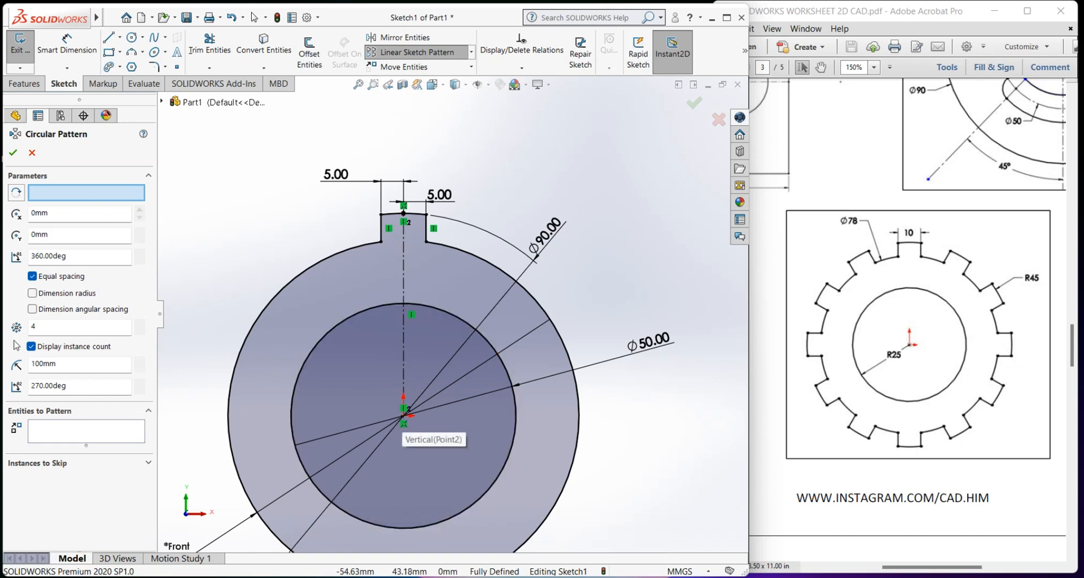
left_click(54, 435)
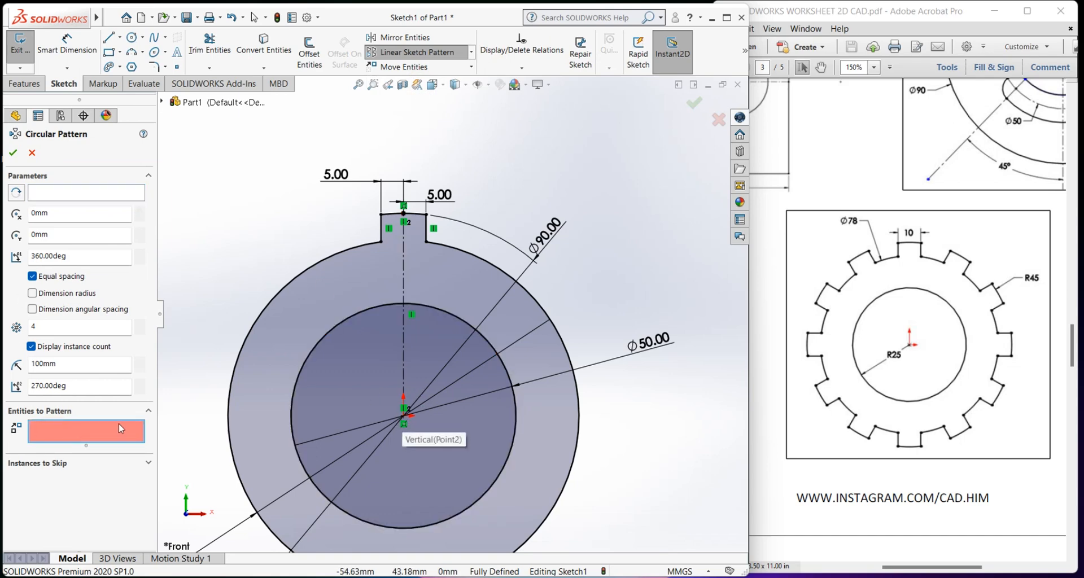
scroll(379, 232, "down", 3)
scroll(379, 231, "up", 4)
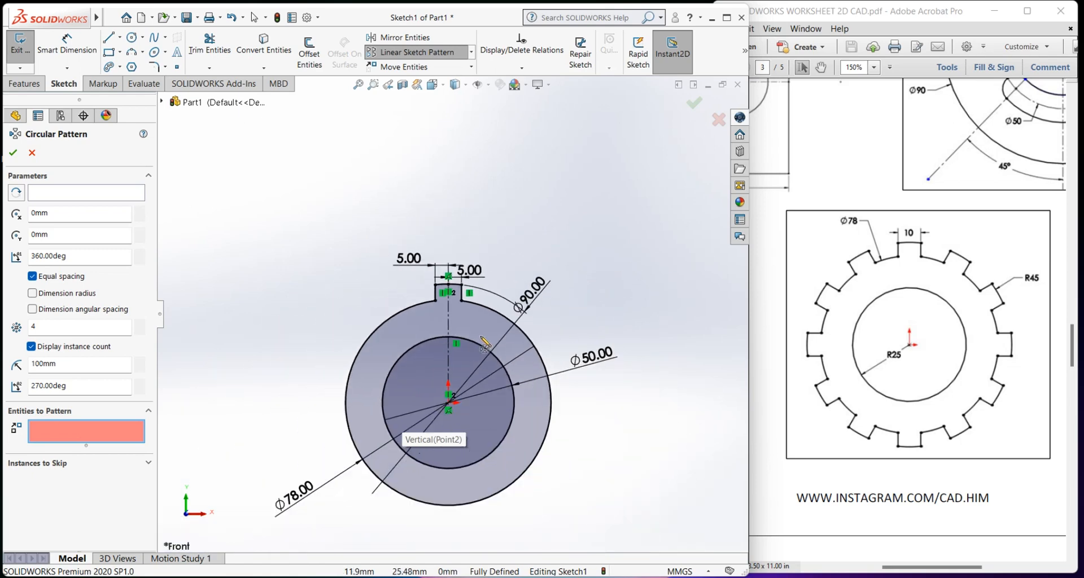
scroll(483, 339, "down", 3)
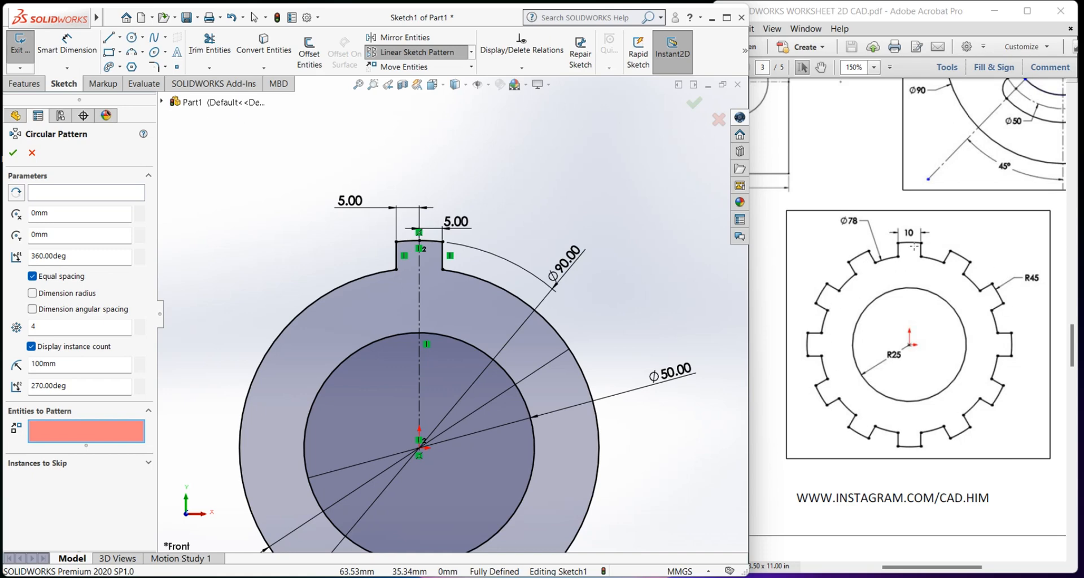
scroll(423, 246, "up", 2)
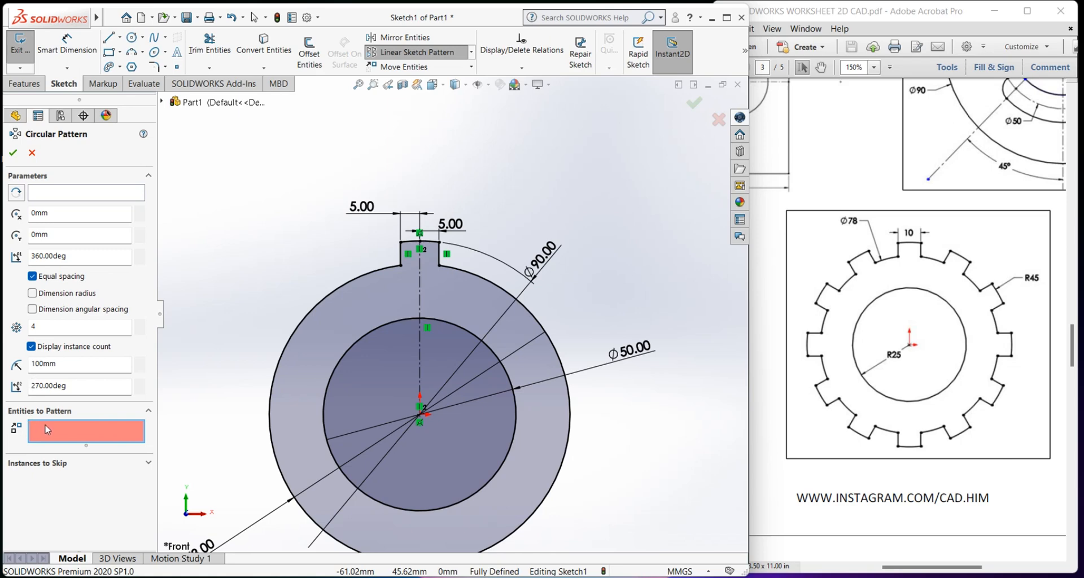
left_click(400, 256)
left_click(415, 242)
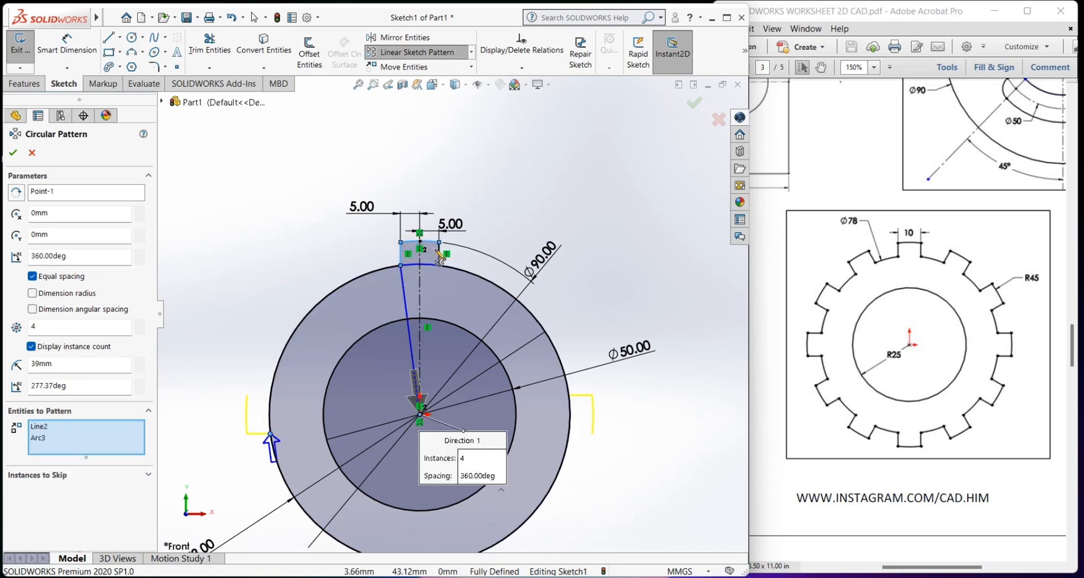
left_click(439, 255)
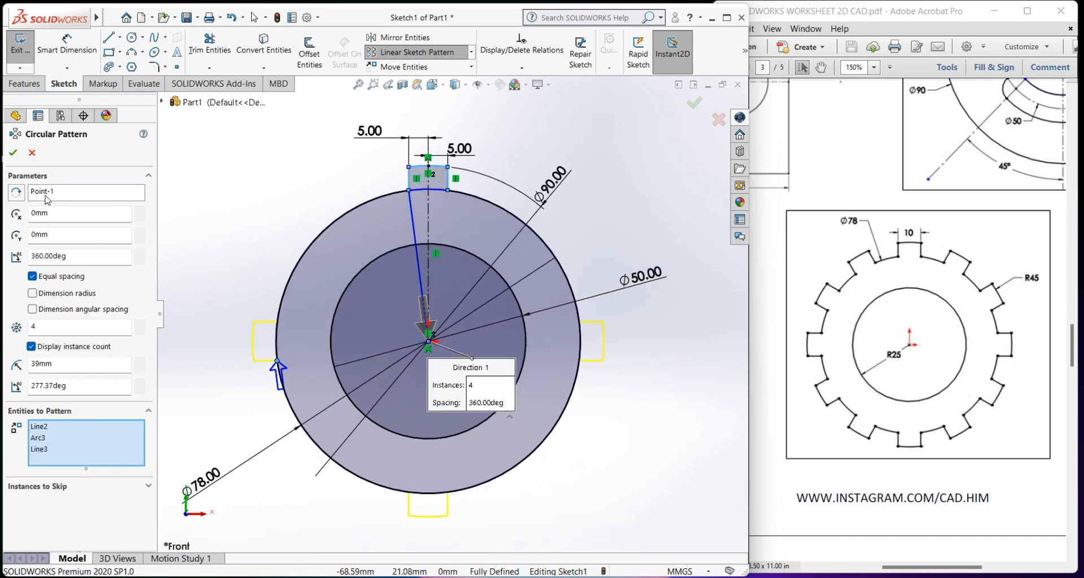
Step: Set the circular pattern to 12 instances around the origin and create it
left_click(48, 195)
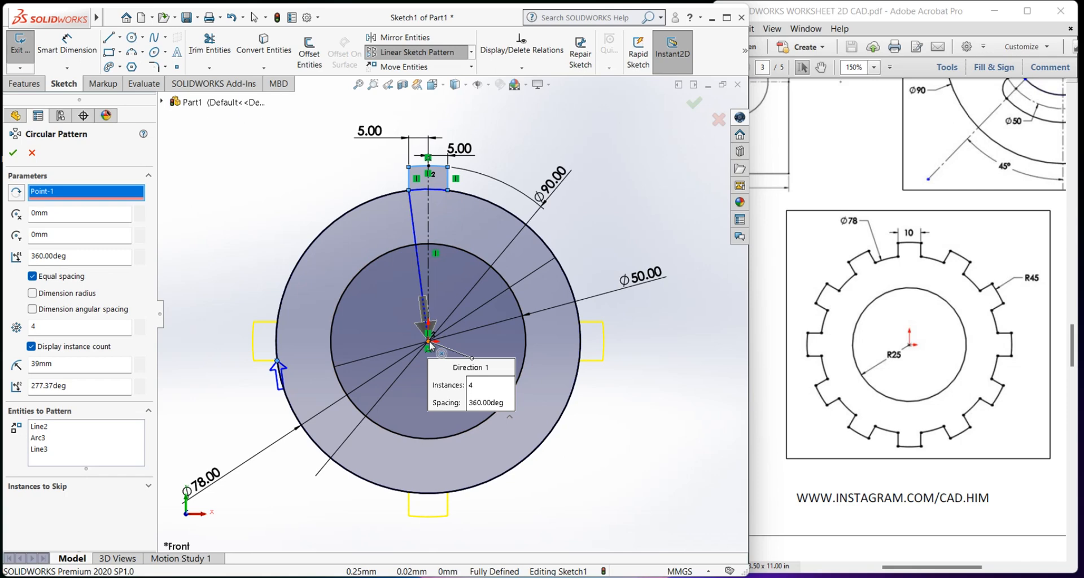
double_click(35, 326)
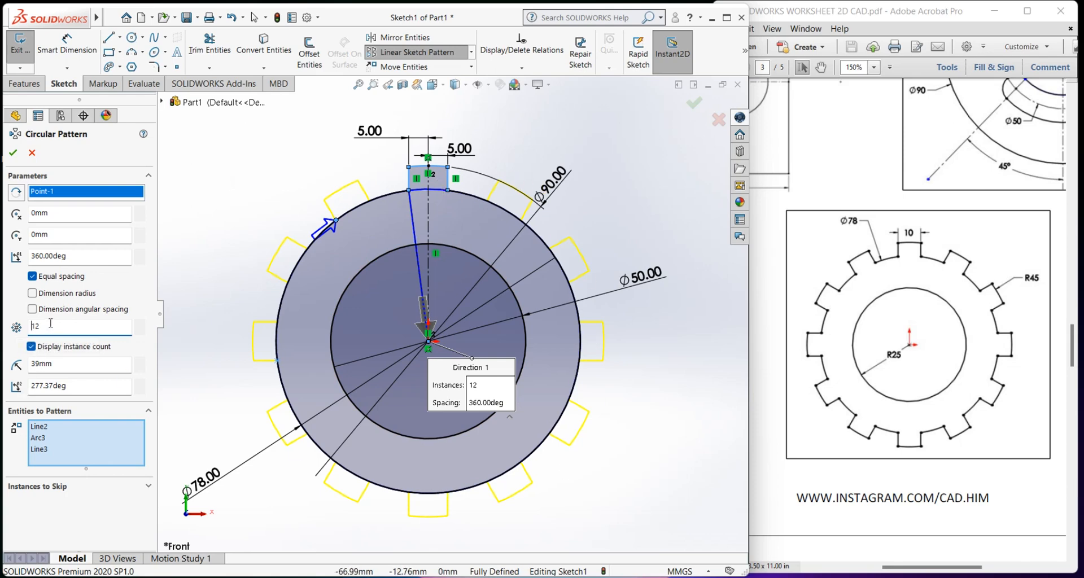
left_click_drag(39, 324, 35, 325)
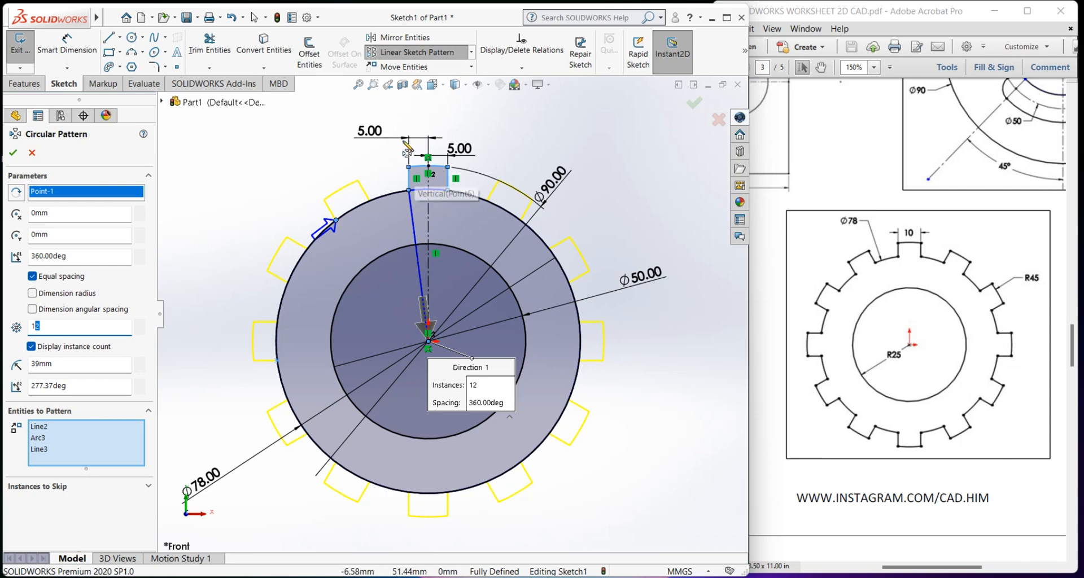
left_click(12, 153)
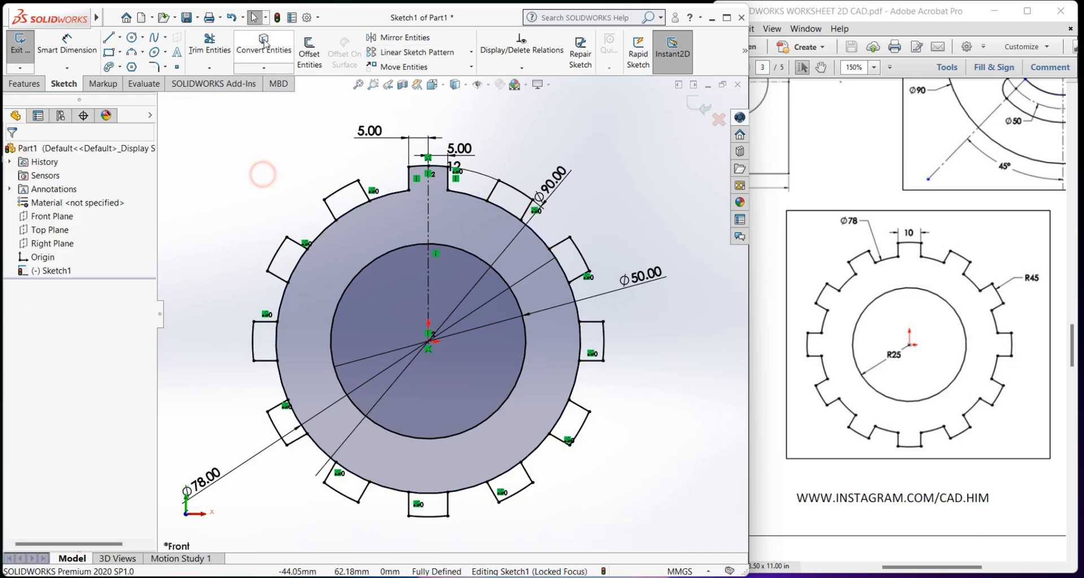
Step: Trim away the 78 mm circle segments inside the patterned teeth to form one continuous toothed outline
left_click(209, 45)
left_click_drag(359, 231, 345, 210)
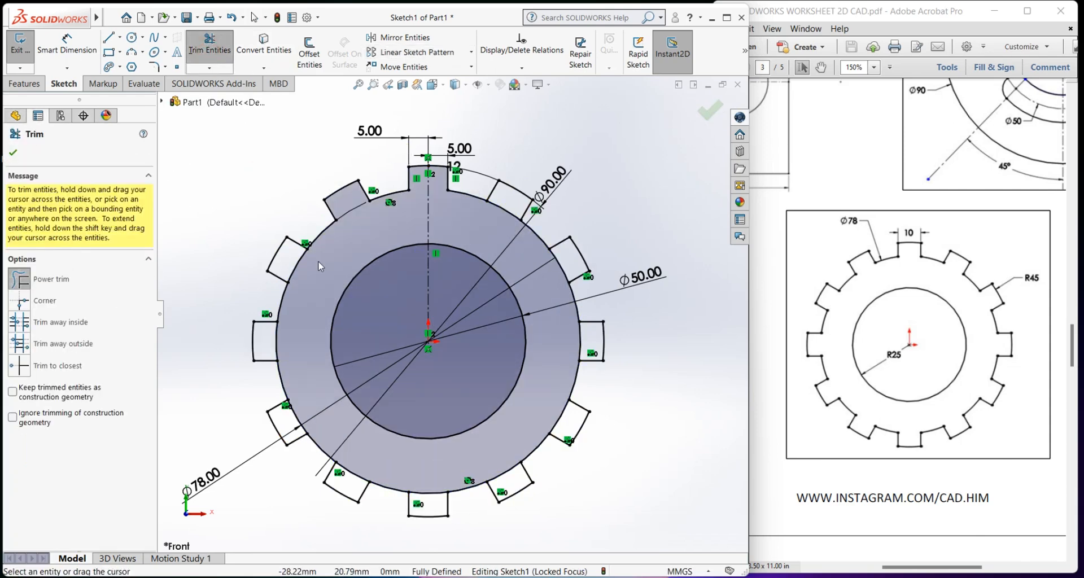
left_click_drag(313, 270, 290, 260)
mouse_move(289, 345)
left_mouse_down()
mouse_move(270, 338)
mouse_move(322, 446)
mouse_move(407, 491)
mouse_move(490, 477)
mouse_move(550, 421)
mouse_move(572, 271)
mouse_move(569, 348)
mouse_move(584, 319)
mouse_move(552, 274)
mouse_move(481, 232)
mouse_move(480, 187)
left_mouse_up()
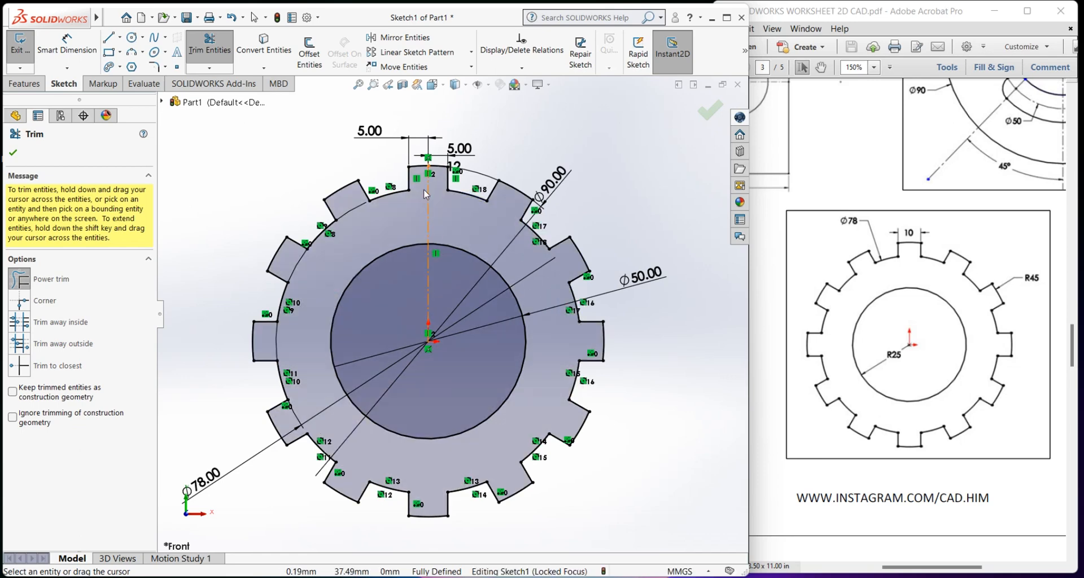
right_click(229, 148)
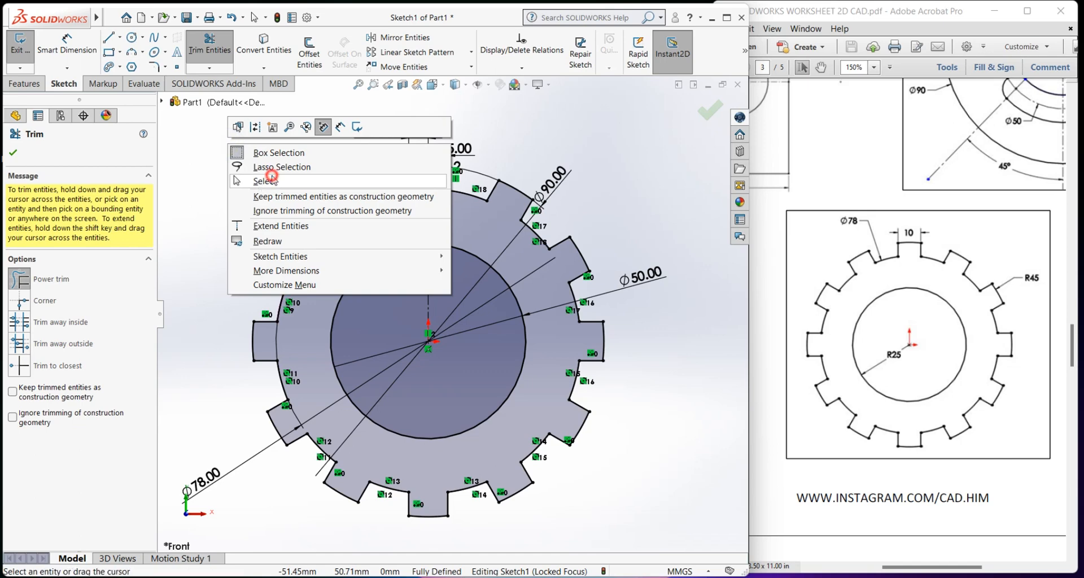
left_click(266, 182)
Step: Examine the toothed profile from an angled view and restore the Front view
scroll(449, 313, "up", 3)
mouse_move(486, 337)
middle_mouse_down()
mouse_move(471, 350)
mouse_move(486, 338)
middle_mouse_up()
scroll(478, 365, "down", 2)
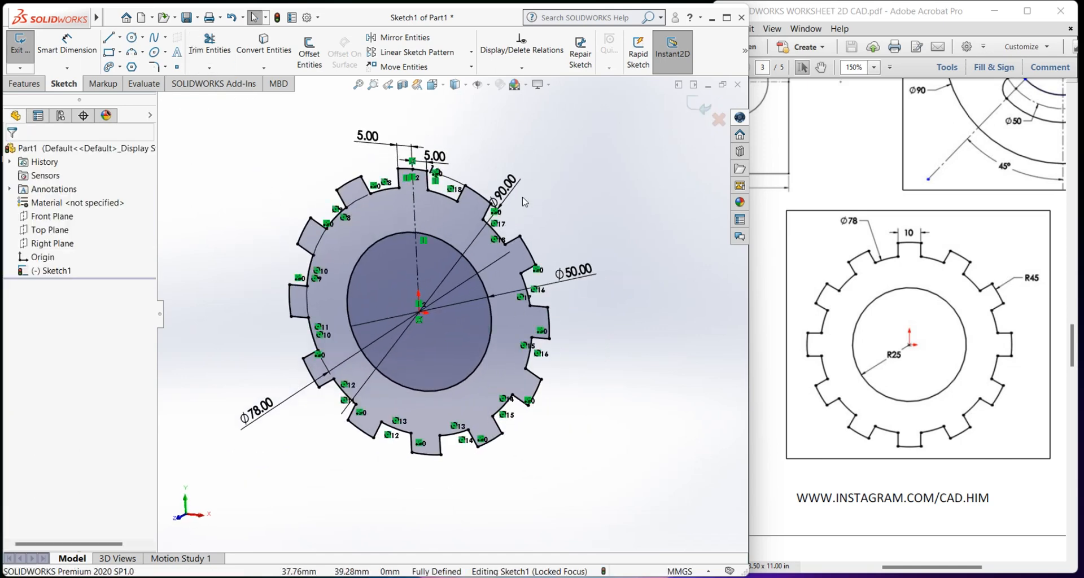
scroll(523, 202, "down", 1)
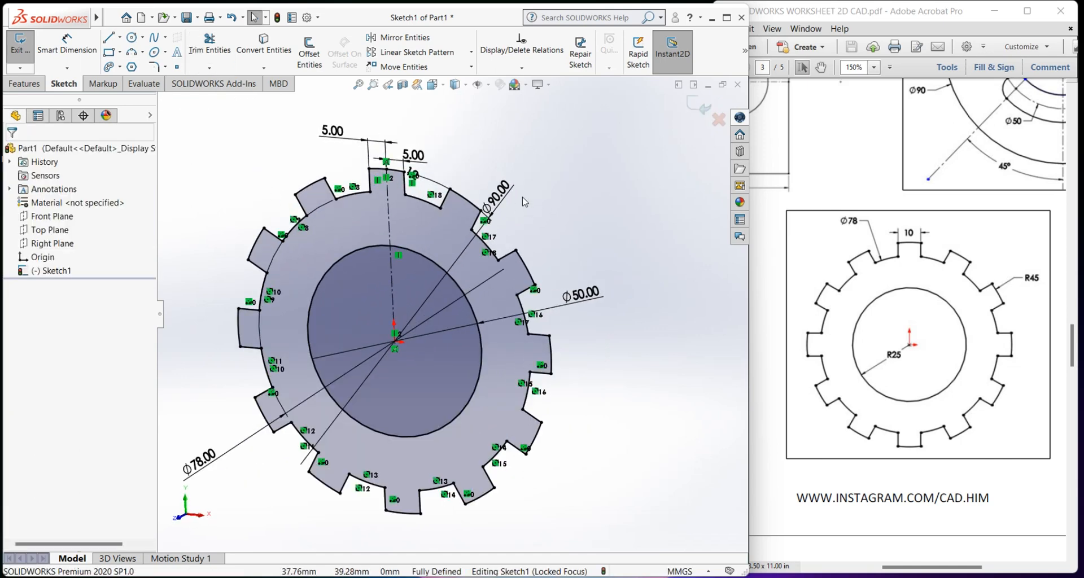
left_click(454, 85)
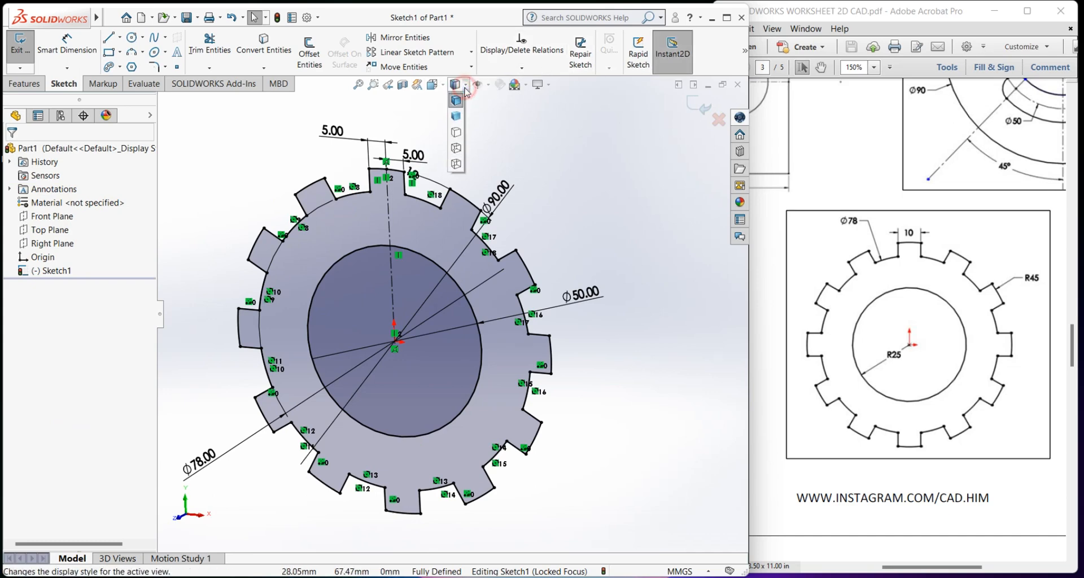
left_click(436, 84)
left_click(496, 148)
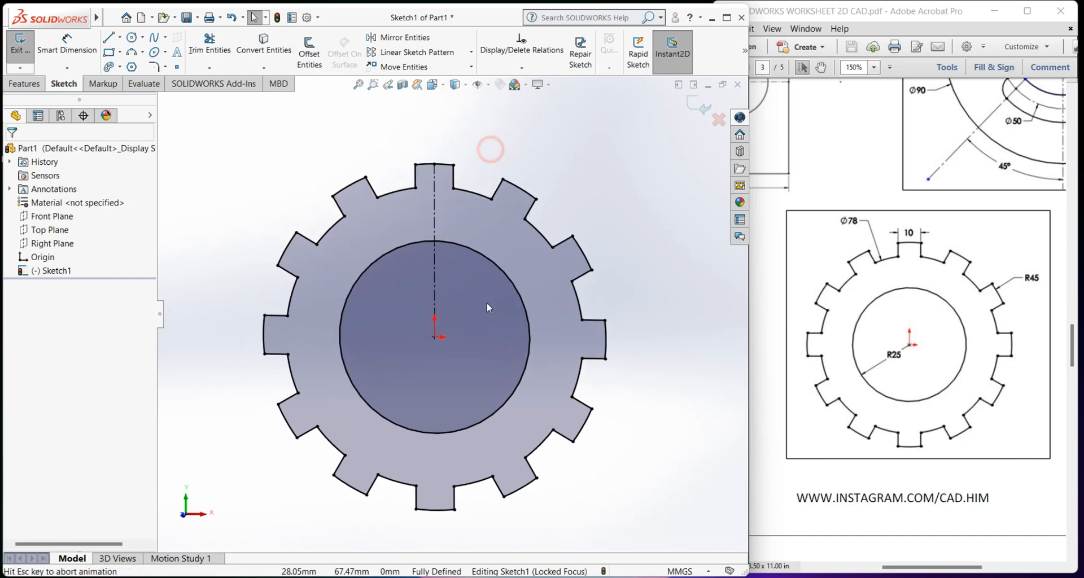
left_click(238, 336)
scroll(465, 309, "up", 2)
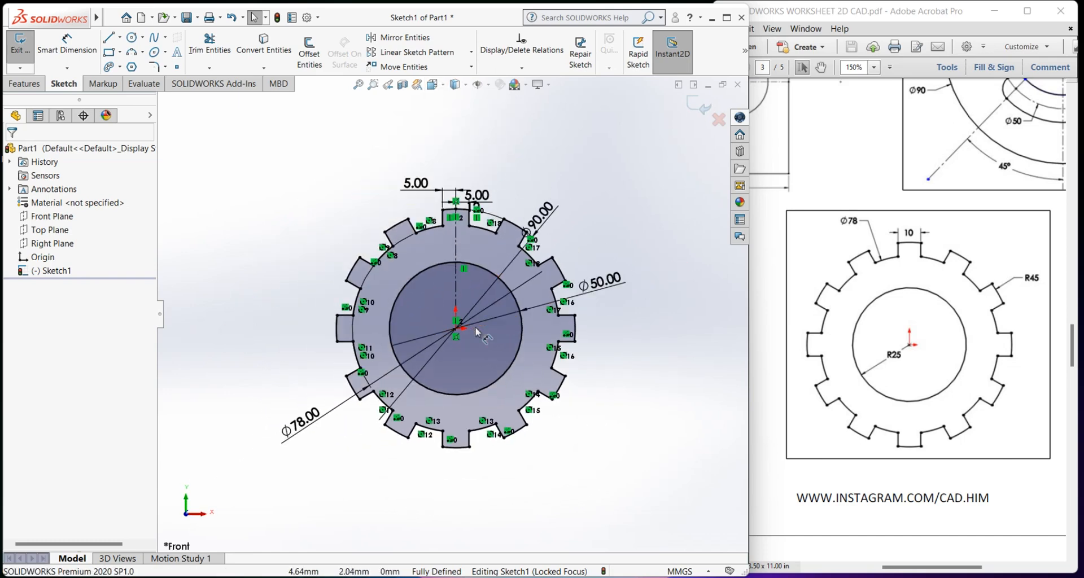
scroll(367, 474, "down", 2)
Step: Reposition the 78 mm diameter dimension at the lower left of the profile
left_click_drag(276, 406, 301, 366)
left_click(256, 315)
scroll(571, 167, "up", 4)
scroll(571, 167, "down", 2)
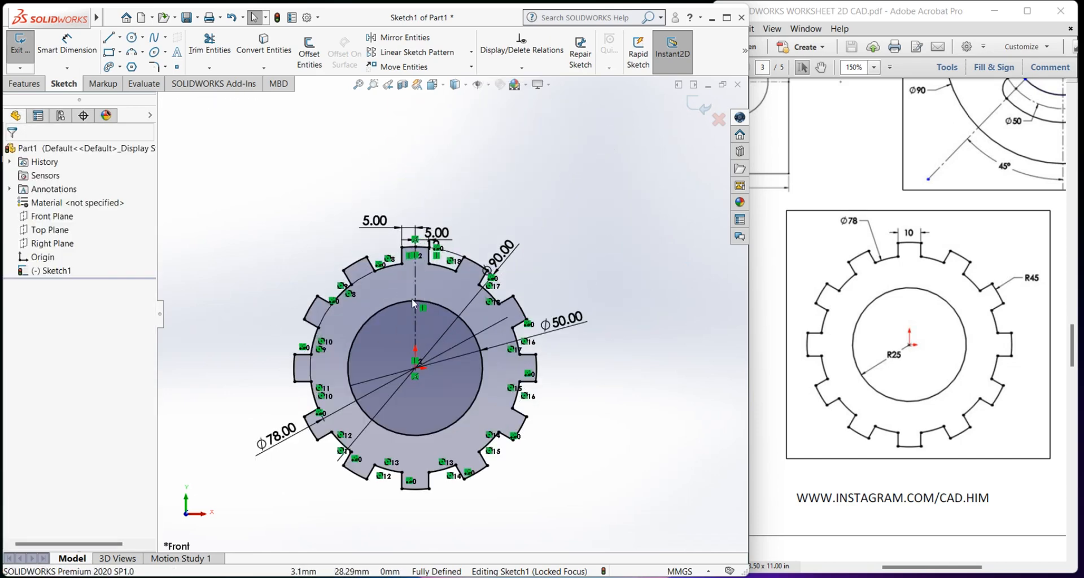
Step: Undo the trimming at the tooth bases and the circular pattern, back to the single tooth
scroll(421, 252, "down", 3)
scroll(425, 252, "up", 2)
scroll(456, 356, "up", 2)
scroll(451, 342, "down", 2)
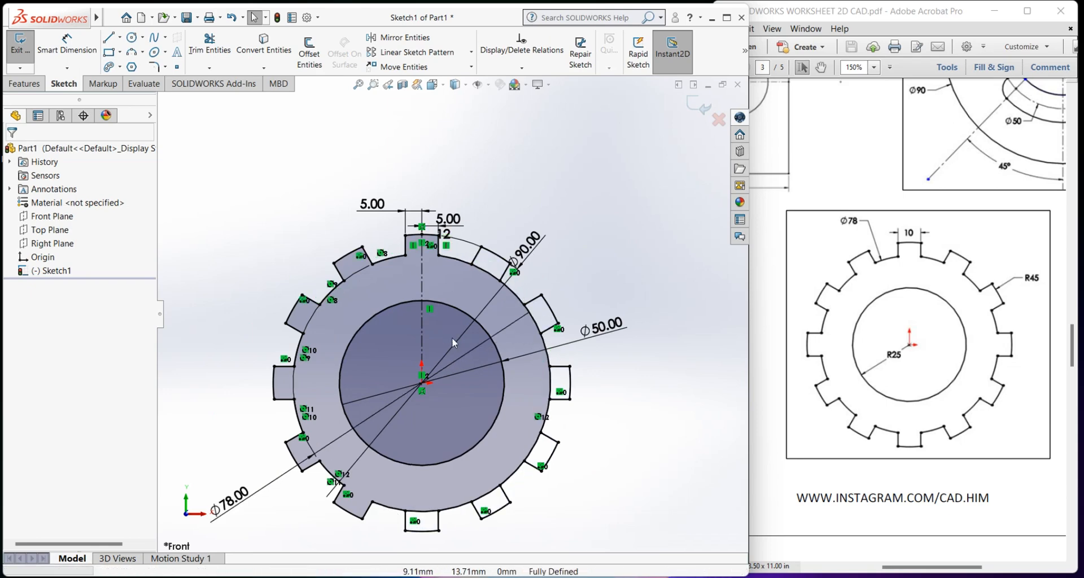
key("ctrl+z")
key("ctrl+z")
key("ctrl+z")
key("ctrl+z")
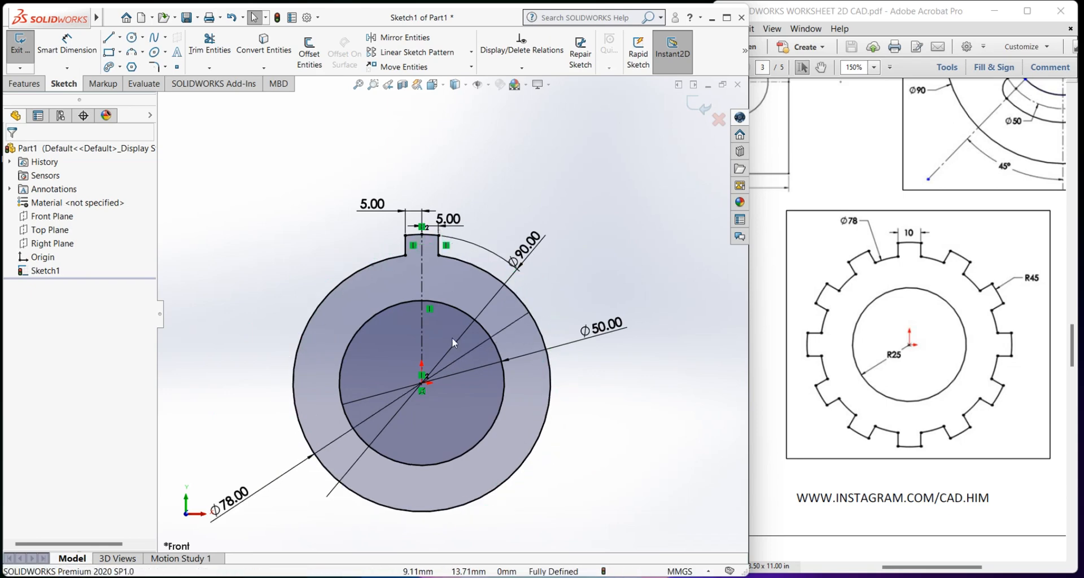
Step: Undo the single tooth's dimension placements, trimming and side lines, back to the three full circles and vertical centreline
key("ctrl+z")
key("ctrl+z")
key("ctrl+z")
key("ctrl+z")
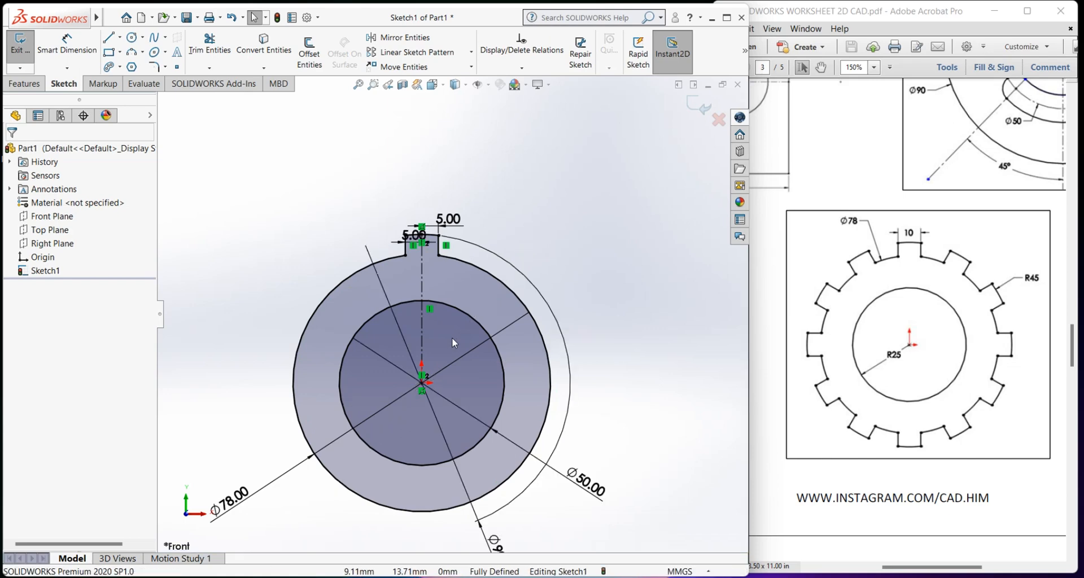
key("ctrl+z")
key("ctrl+z")
key("ctrl+z")
key("ctrl+z")
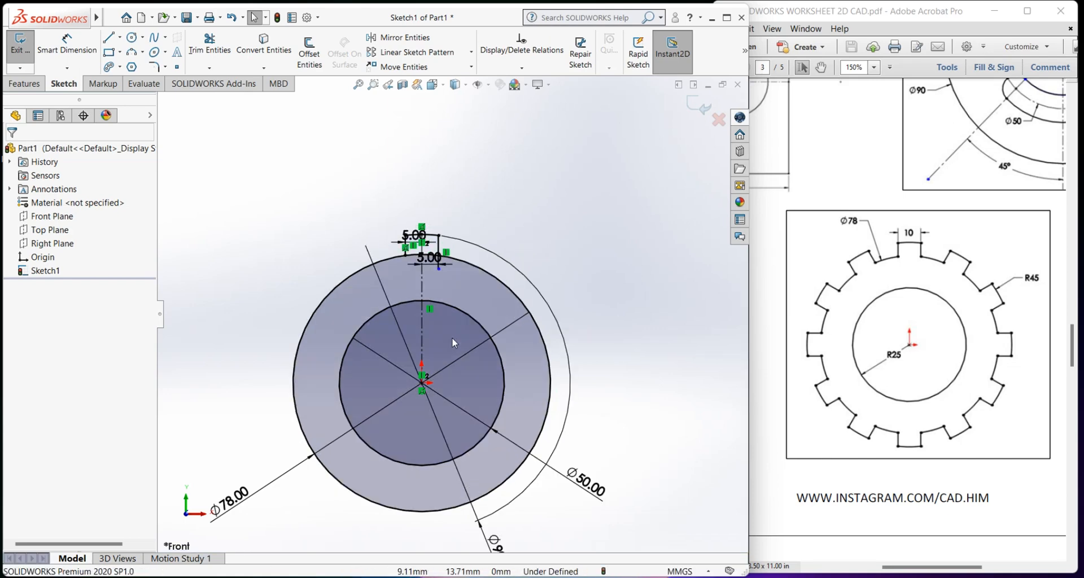
key("ctrl+z")
key("ctrl+z")
key("ctrl+z")
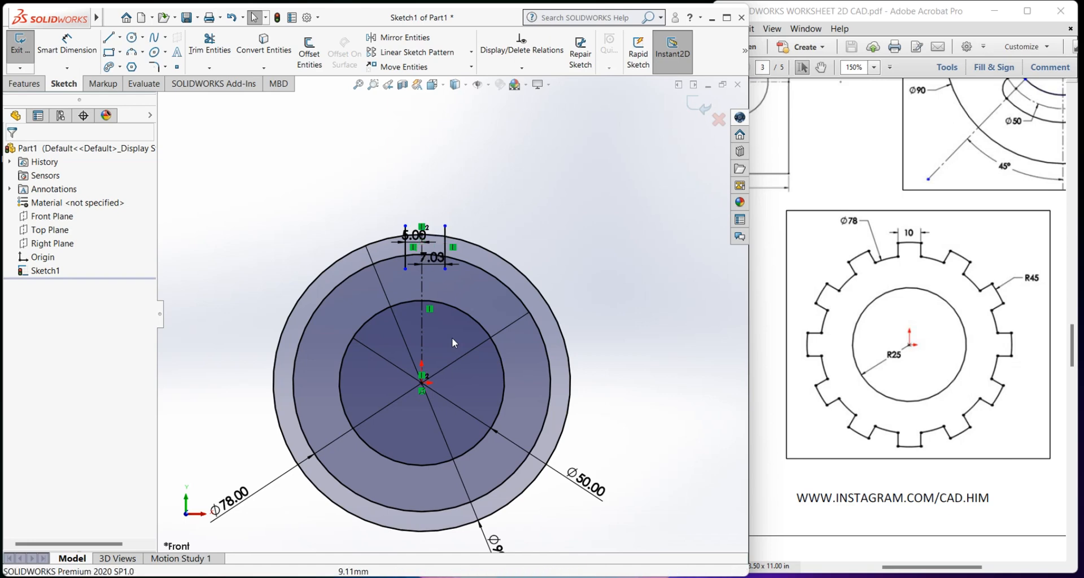
key("ctrl+z")
key("ctrl+z")
key("ctrl+z")
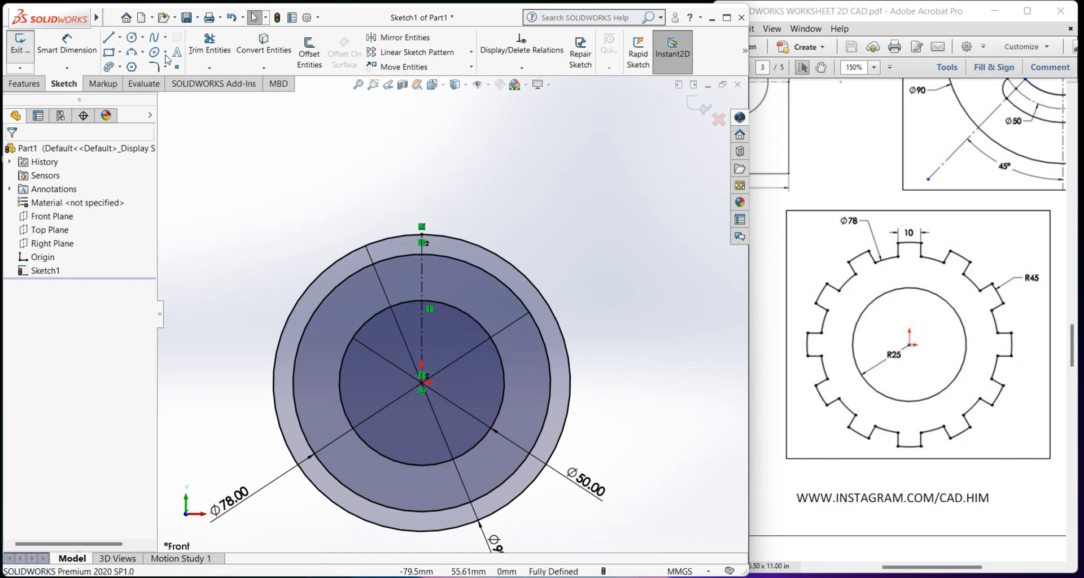
Step: Sketch a separate horizontal line about 27.5 mm long, above and to the right of the circles
left_click(109, 37)
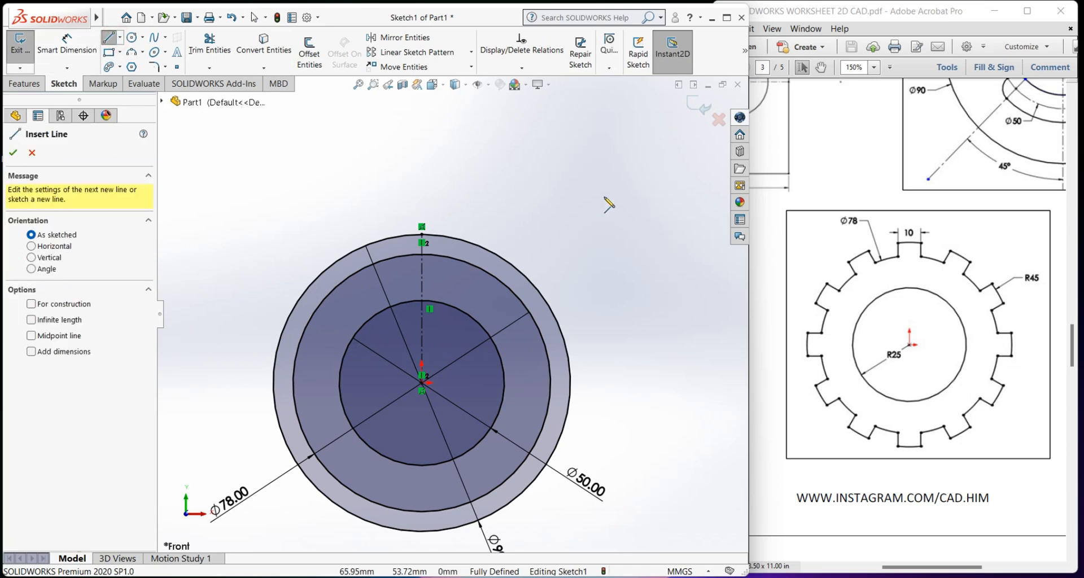
left_click(566, 192)
left_click(658, 193)
right_click(658, 193)
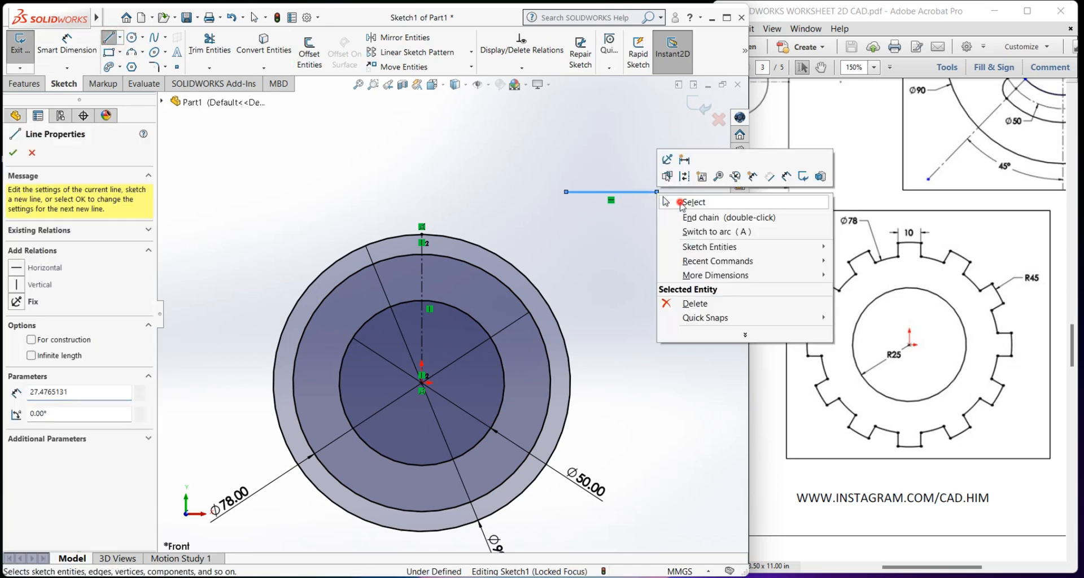
left_click(680, 201)
scroll(660, 206, "up", 2)
scroll(659, 206, "down", 2)
scroll(565, 235, "down", 1)
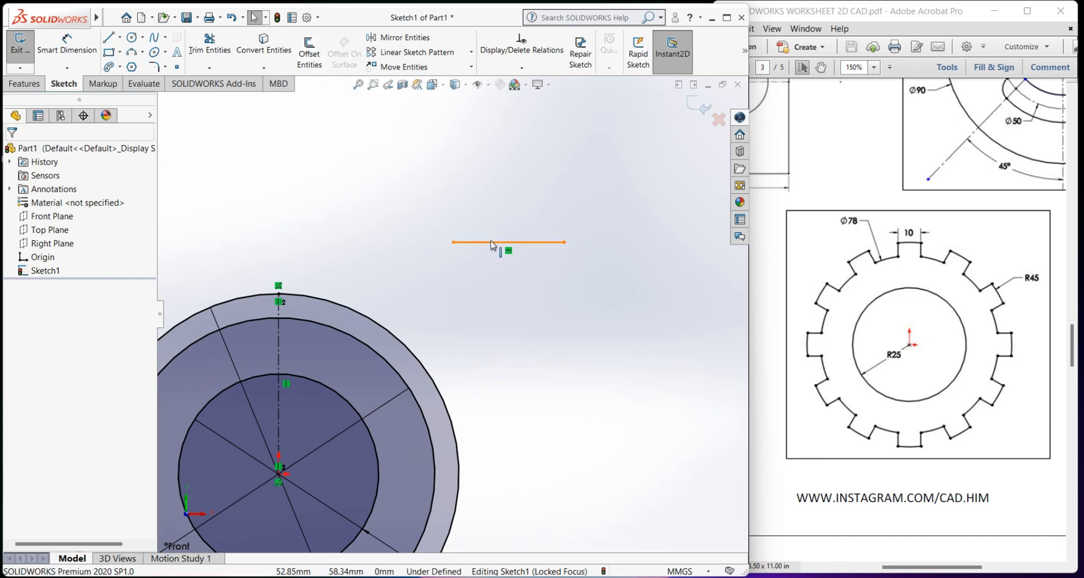
Step: Offset the separate horizontal line 10 mm downward with a dimension, and place that dimension between the two lines
left_click(312, 63)
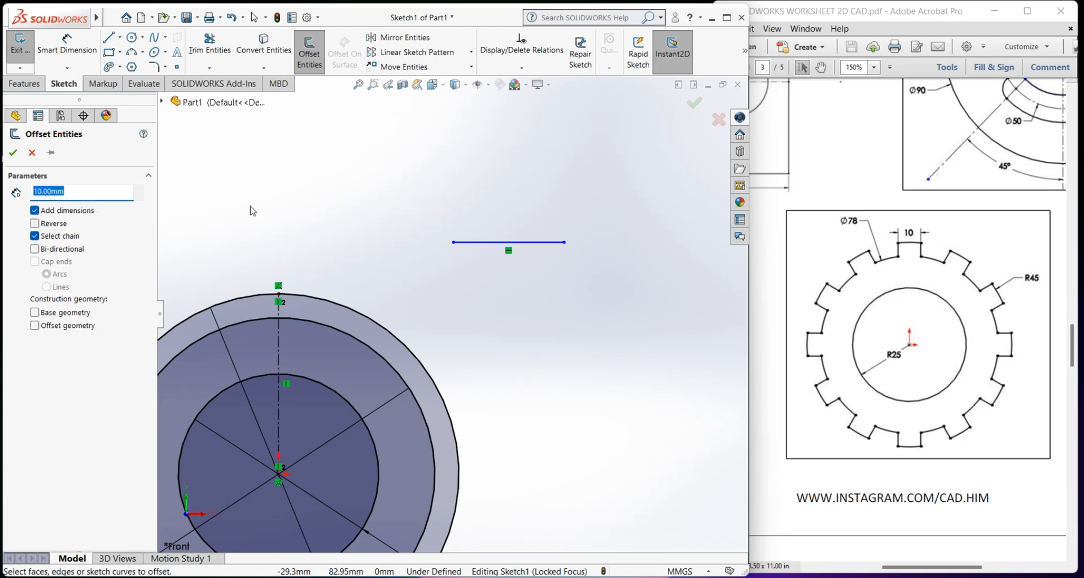
left_click(477, 242)
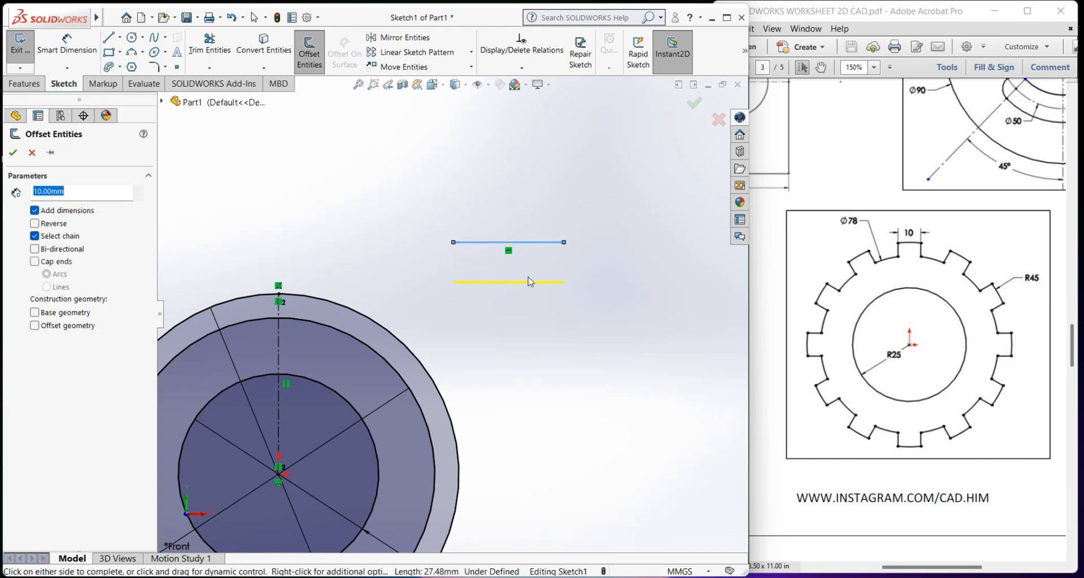
scroll(507, 273, "down", 2)
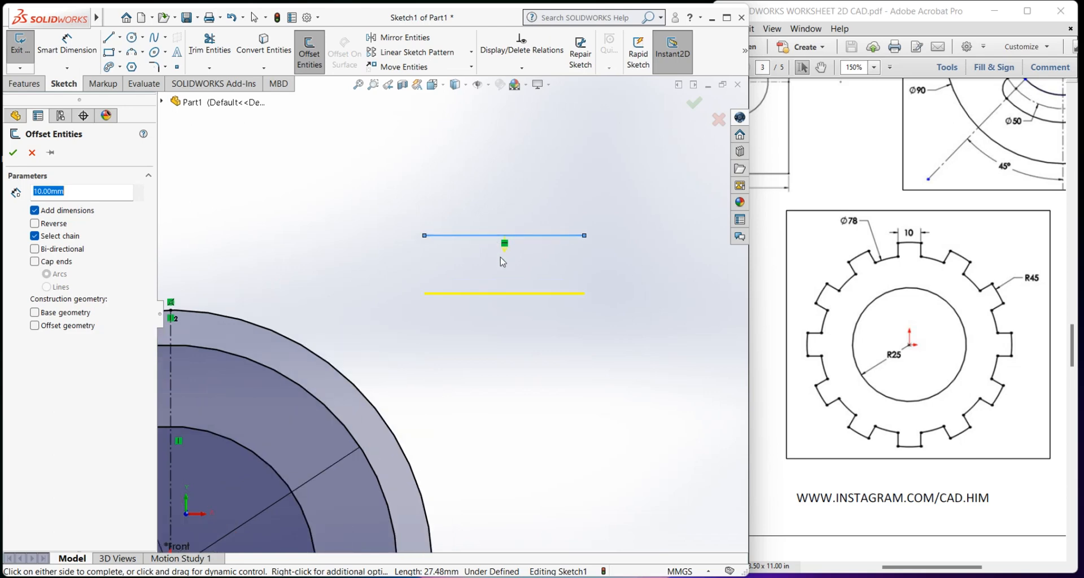
scroll(500, 256, "down", 3)
scroll(453, 326, "up", 3)
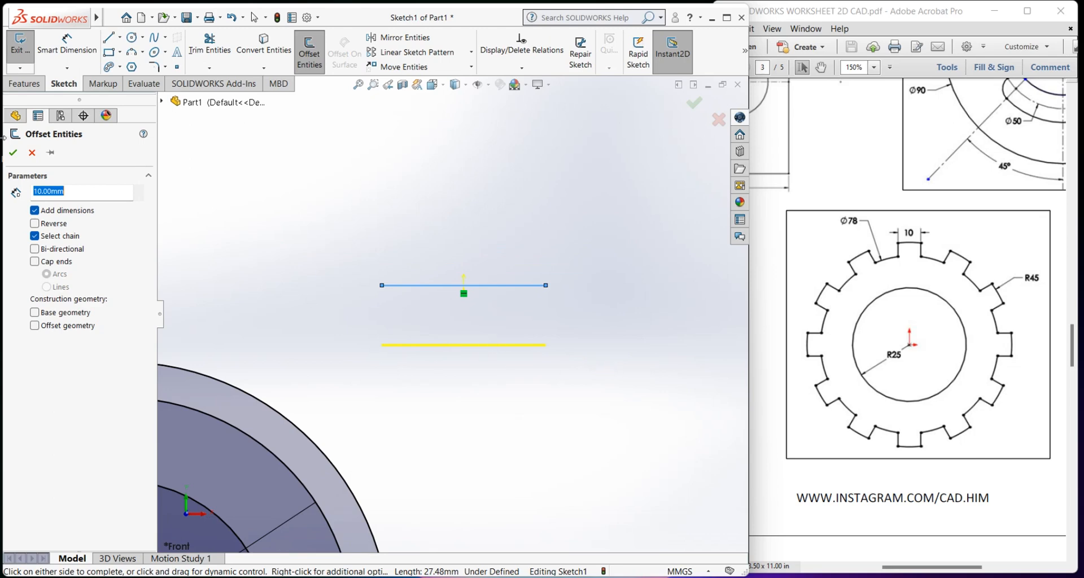
left_click(453, 342)
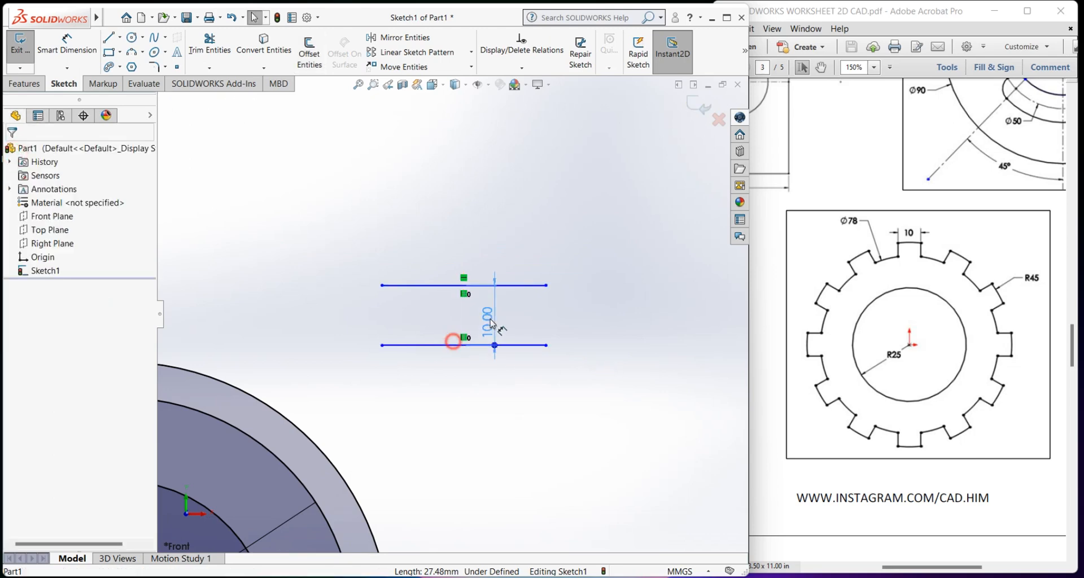
left_click(425, 316)
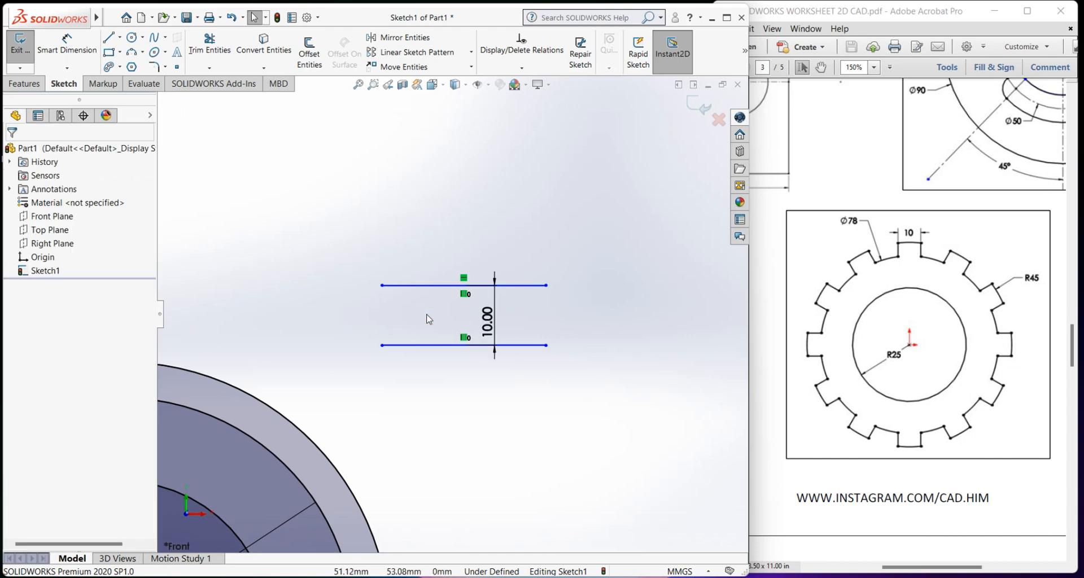
Step: Undo the dimension move and the 10 mm offset, leaving only the original horizontal line
key("ctrl+z")
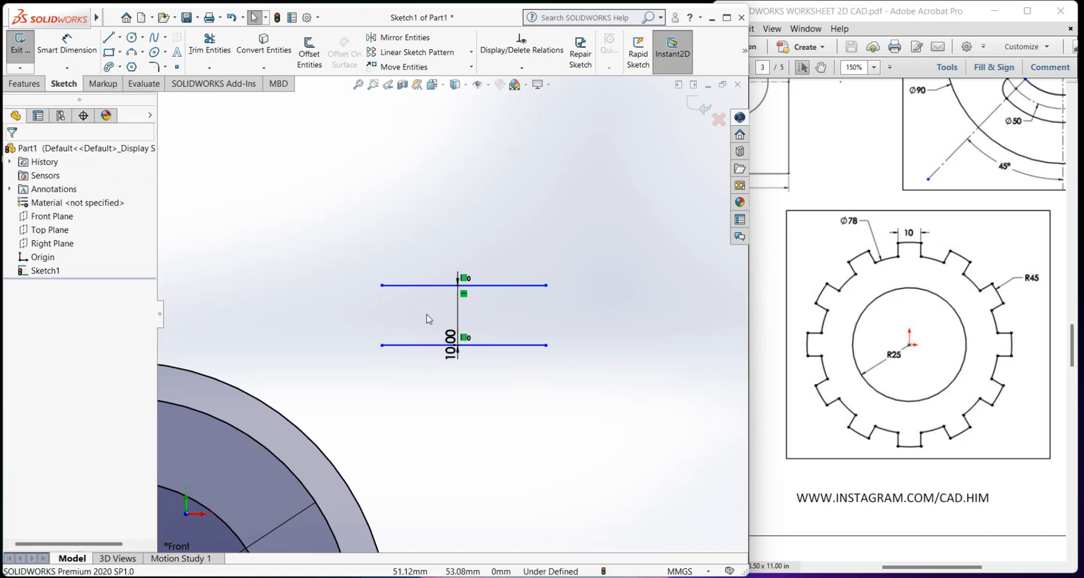
key("ctrl+z")
left_click(455, 285)
left_click(293, 269)
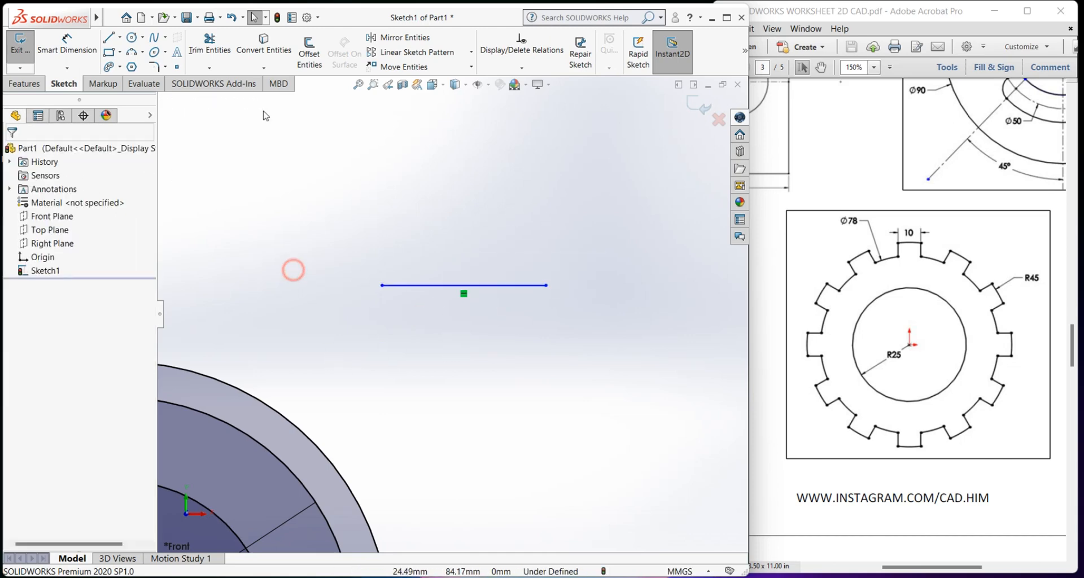
Step: Try the Reverse option on the horizontal line's offset, then offset it 10 mm to both sides with Bi-directional and dimensions
left_click(309, 54)
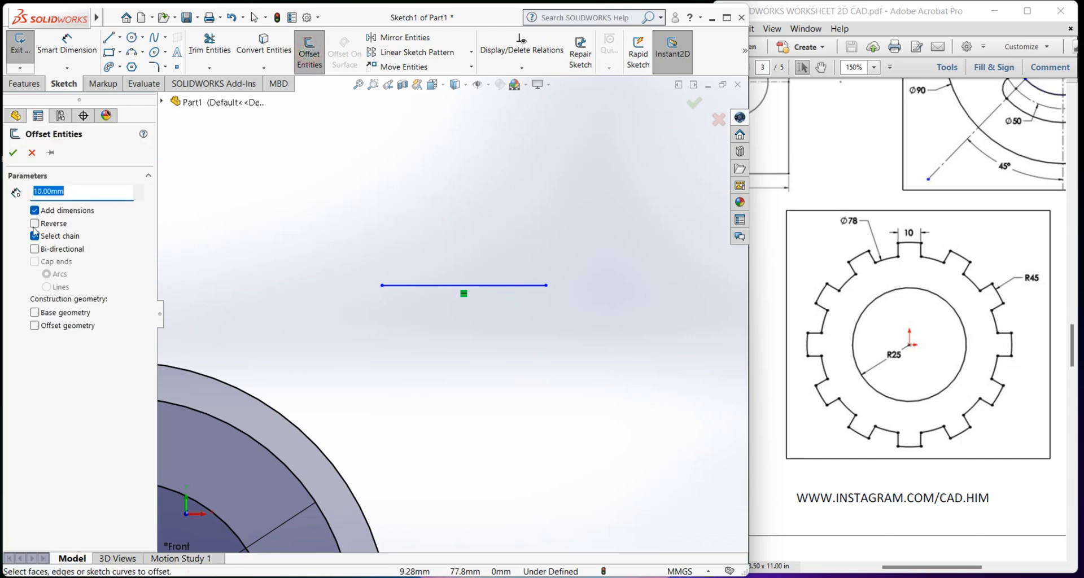
left_click(425, 286)
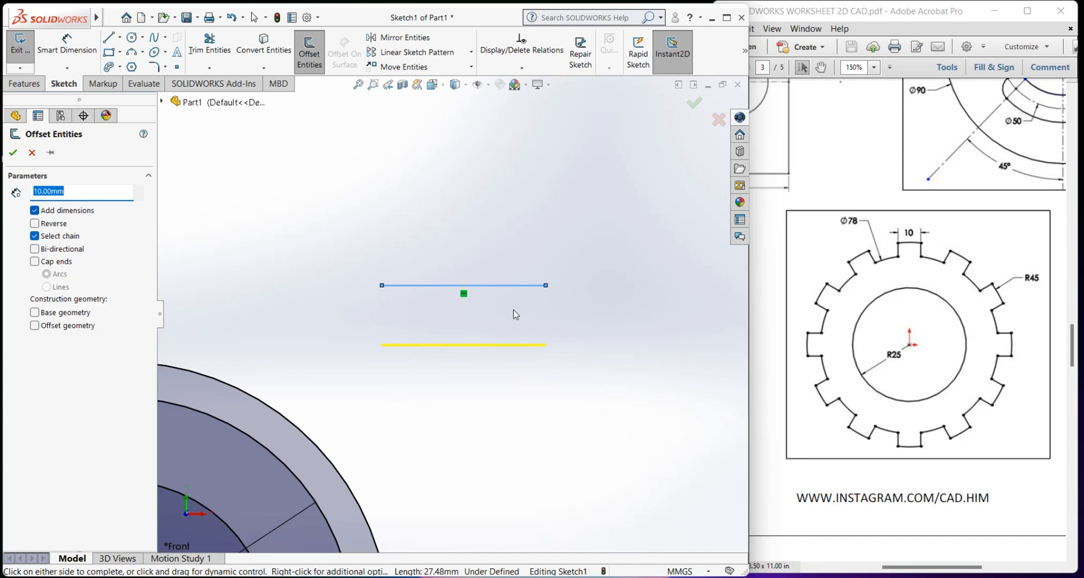
left_click(35, 224)
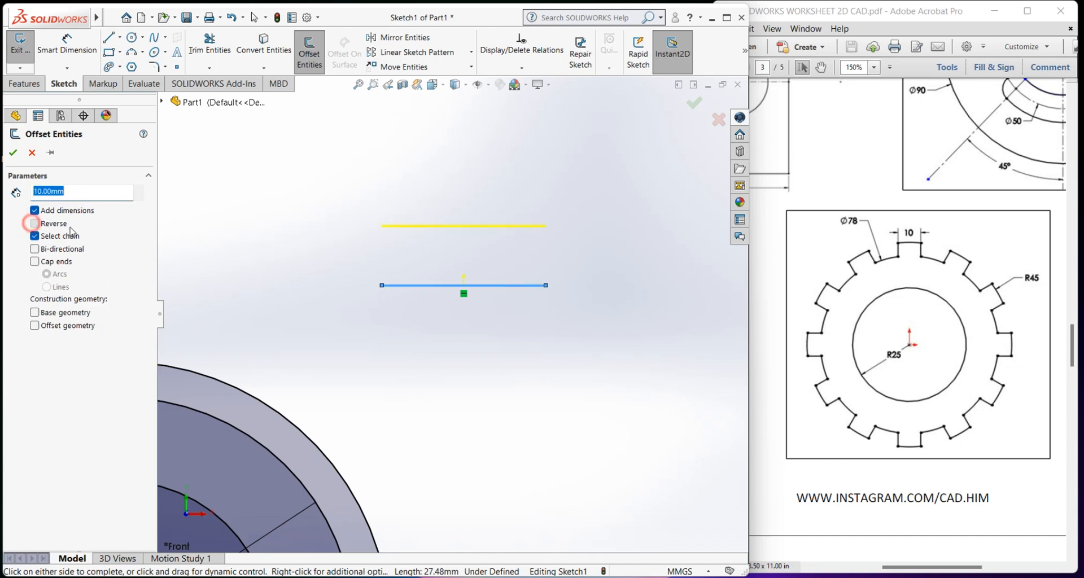
left_click(35, 224)
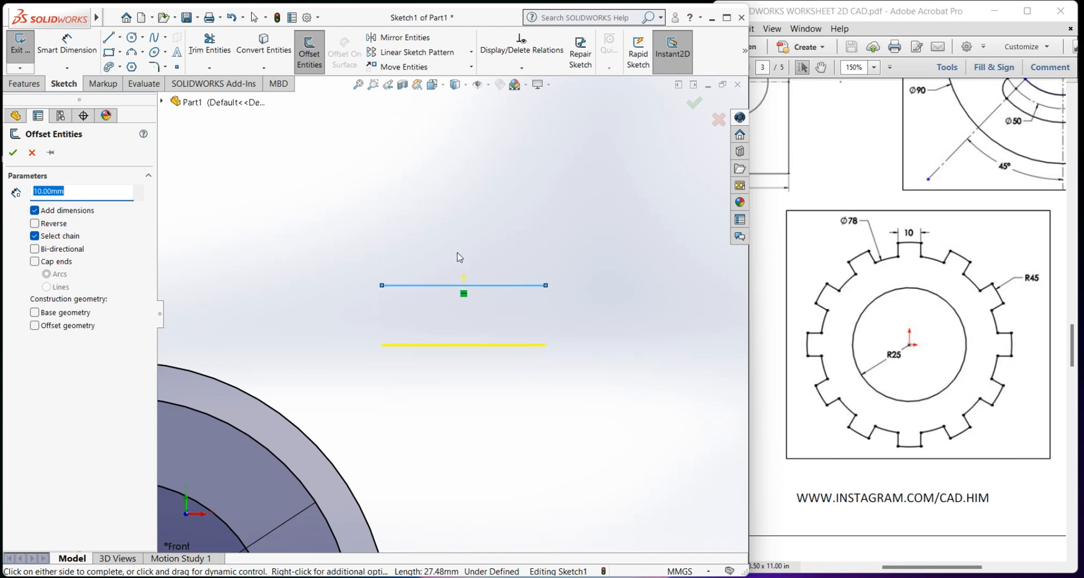
left_click(34, 224)
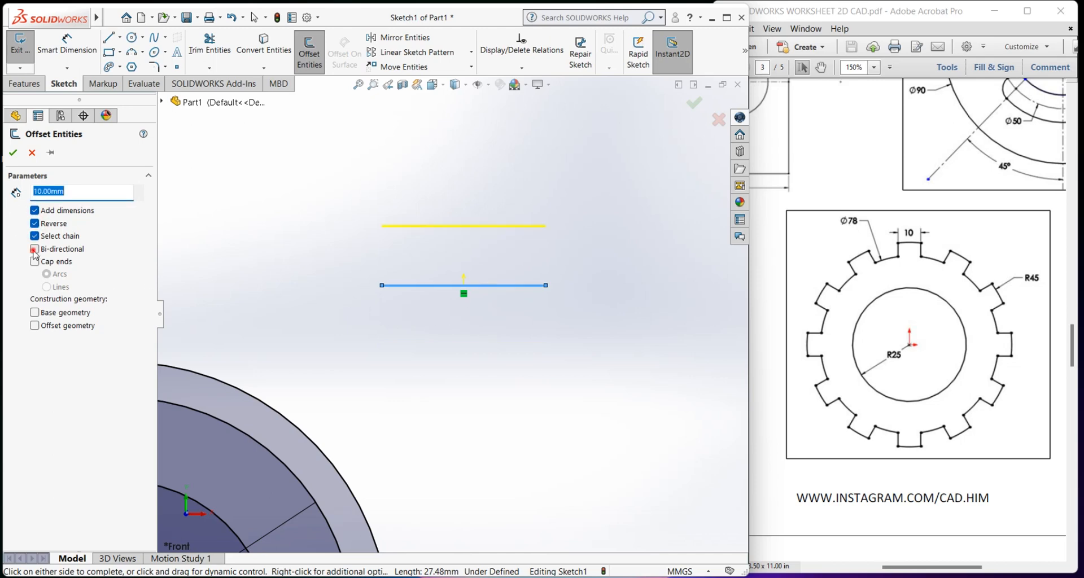
left_click(35, 250)
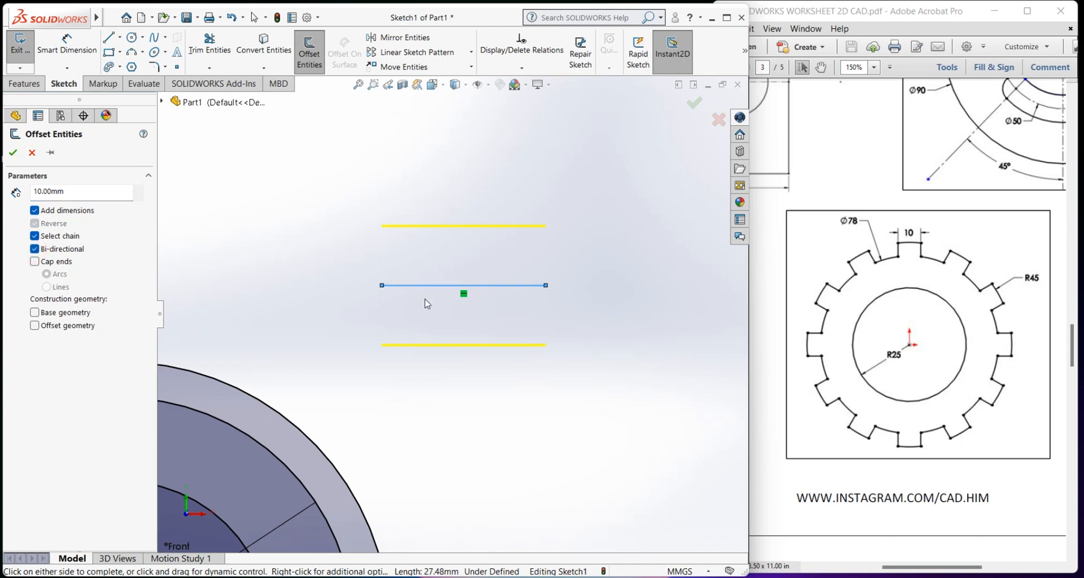
left_click(12, 152)
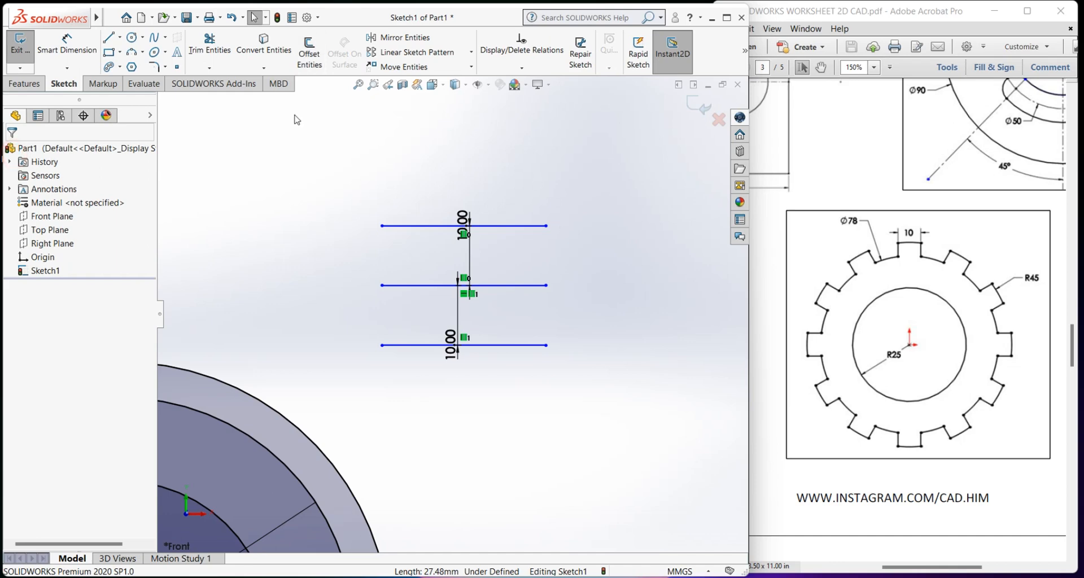
Step: Sketch a separate vertical line about 19 mm long, below and to the right of the horizontal lines
left_click(638, 384)
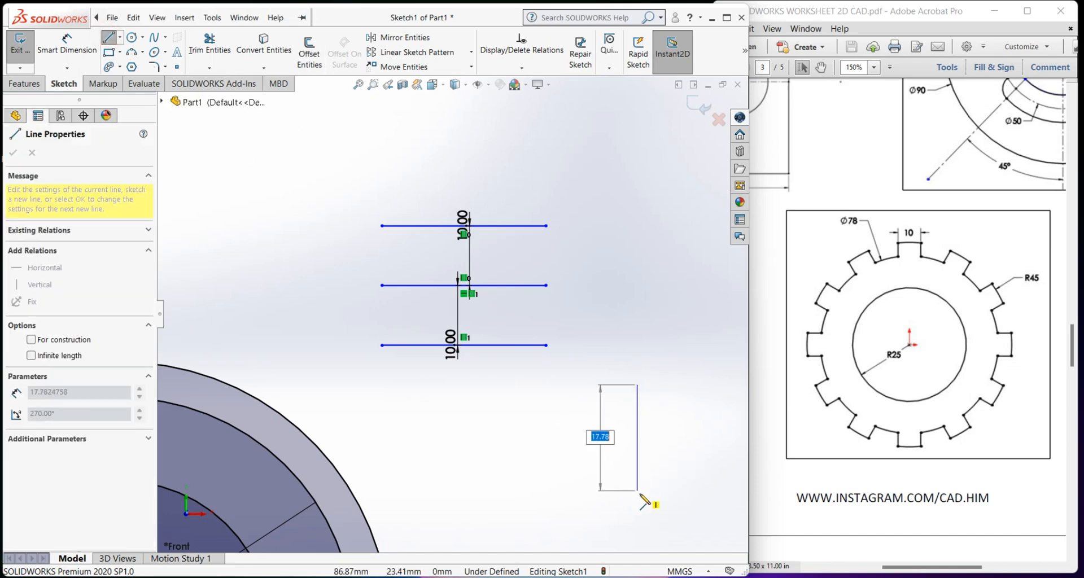
left_click(637, 497)
right_click(638, 435)
left_click(677, 473)
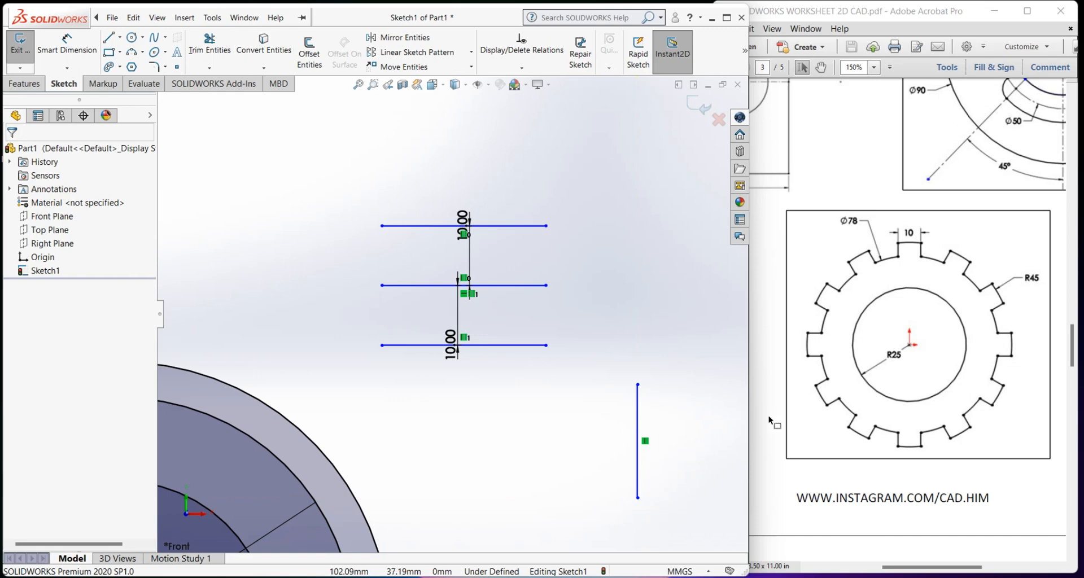
Step: Try the one-sided and reversed offsets on the vertical line, then offset it bi-directionally by 10 mm with dimensions
left_click(309, 53)
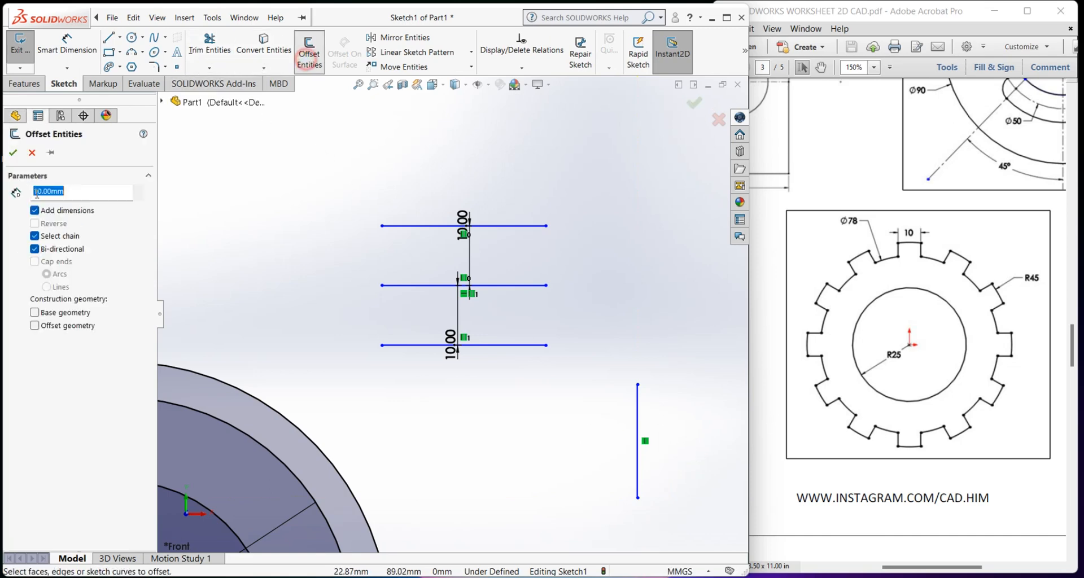
left_click(638, 424)
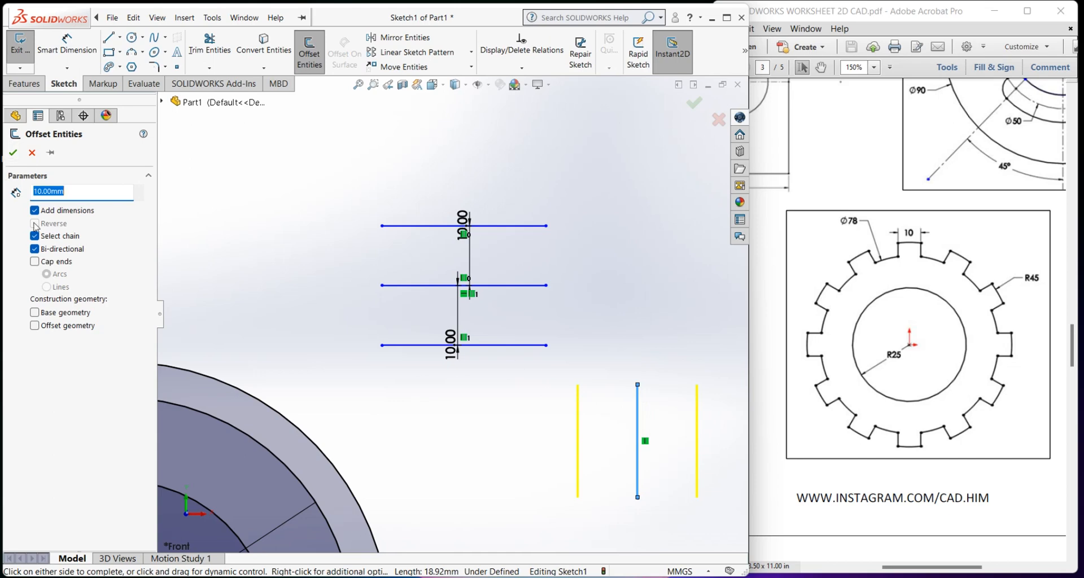
left_click(34, 250)
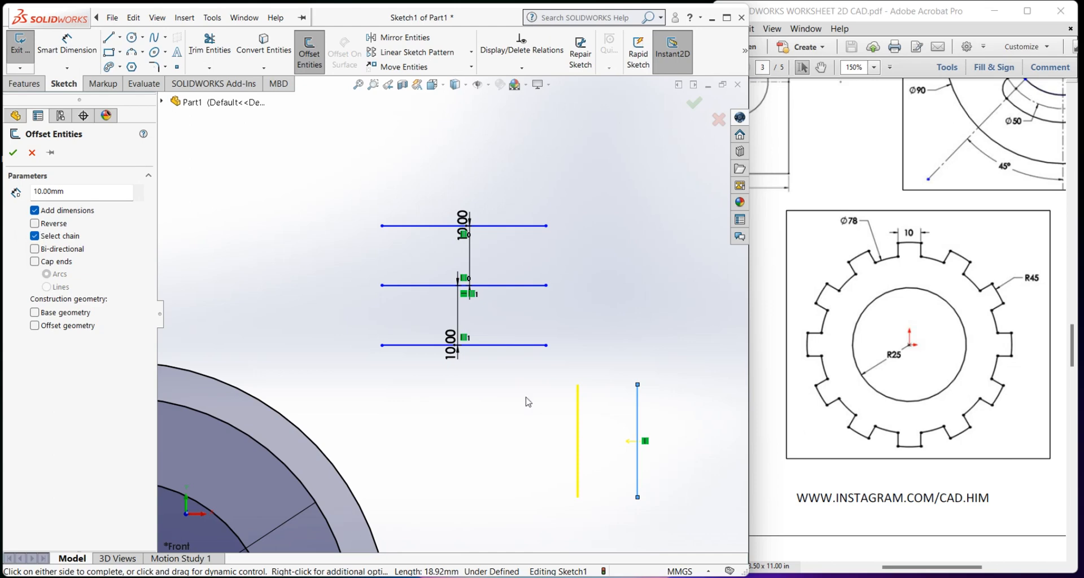
left_click(46, 225)
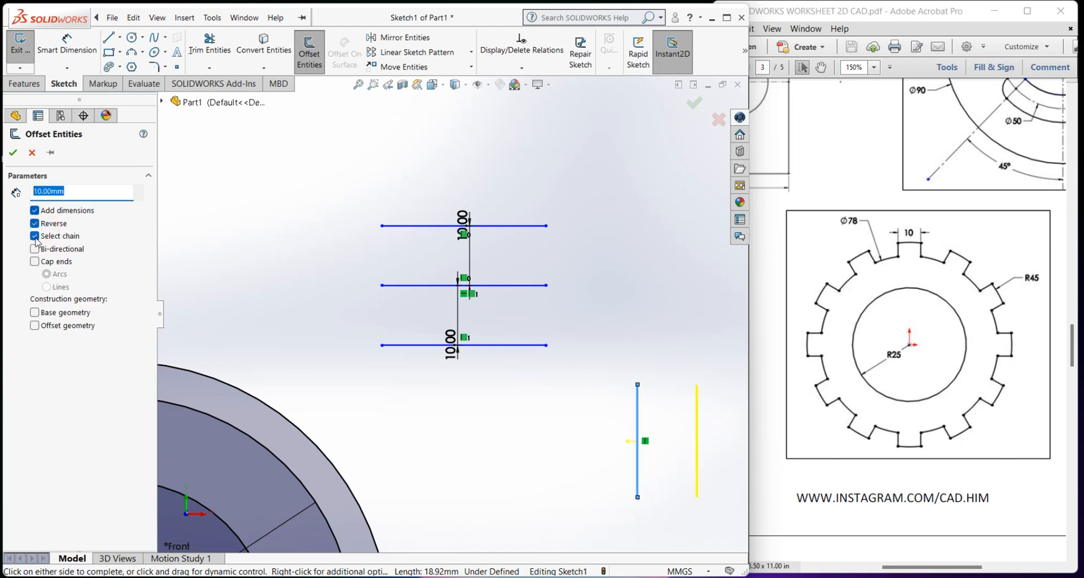
left_click(34, 249)
left_click(13, 151)
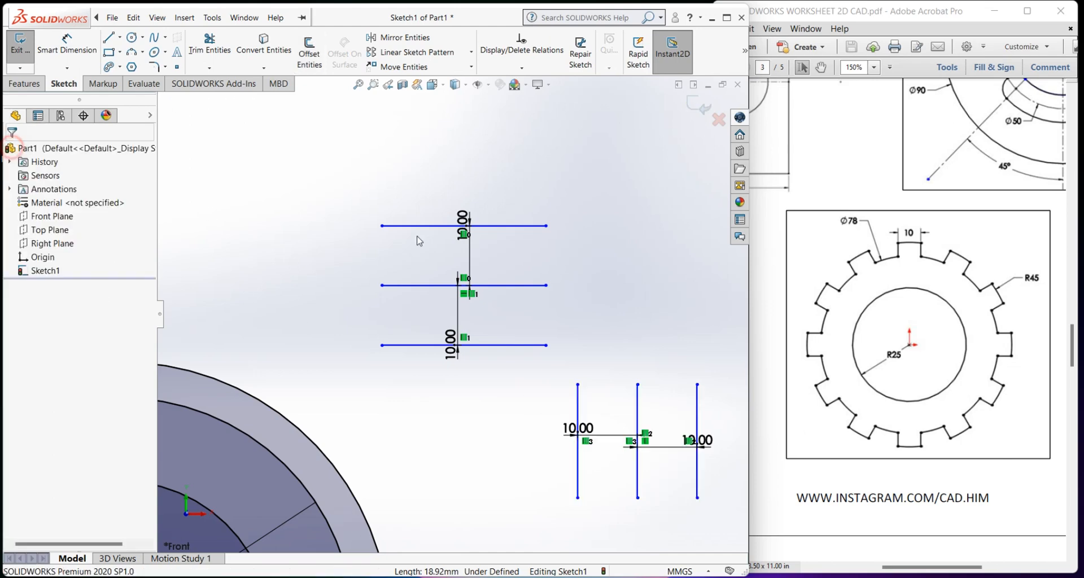
Step: Delete the three horizontal and three vertical practice lines together with their offset dimensions
scroll(451, 313, "up", 3)
left_click_drag(570, 219, 413, 337)
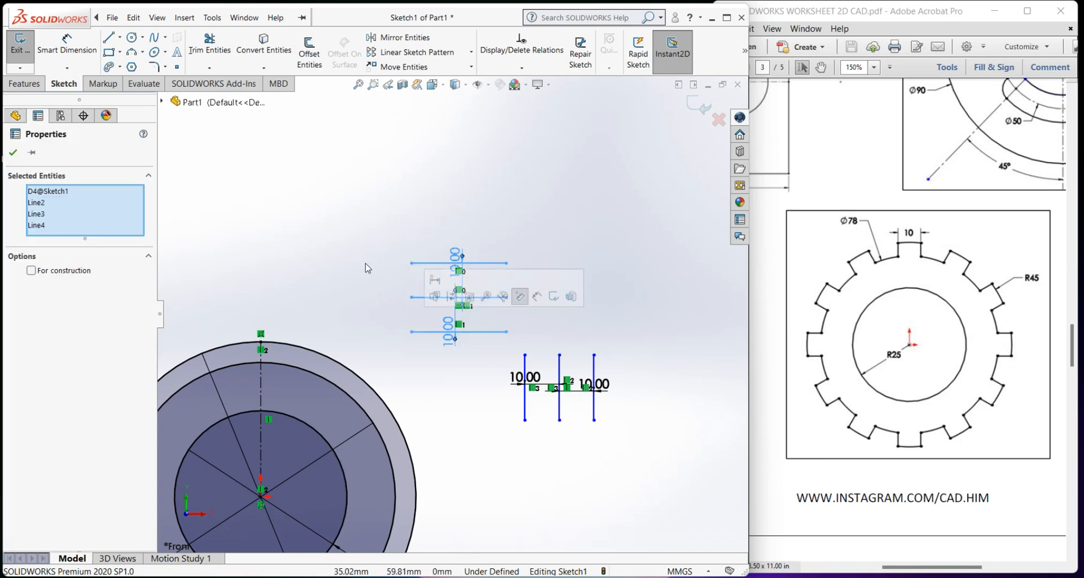
right_click(350, 236)
left_click(395, 397)
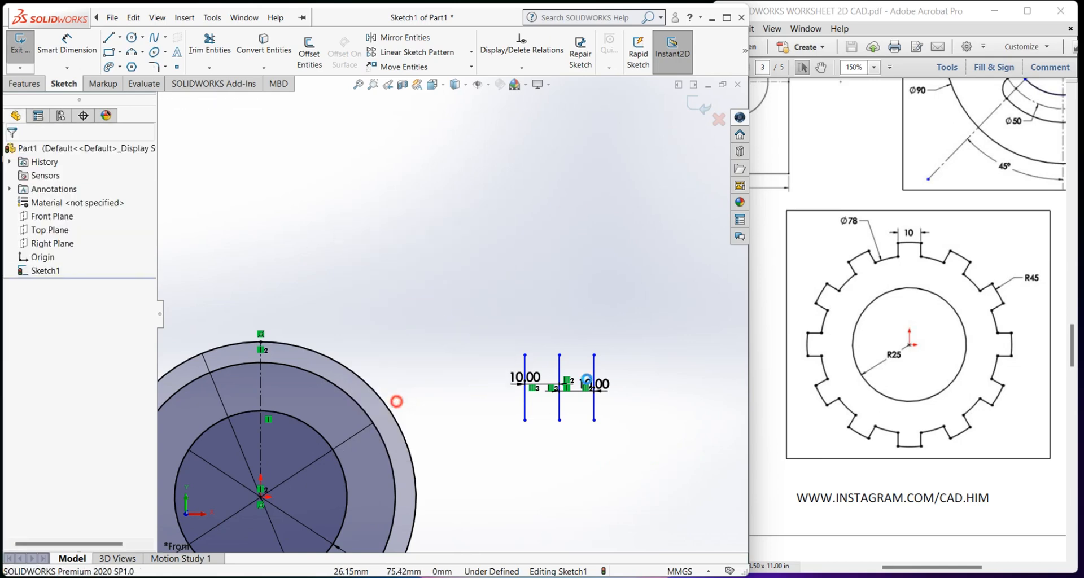
left_click_drag(636, 339, 506, 425)
right_click(461, 274)
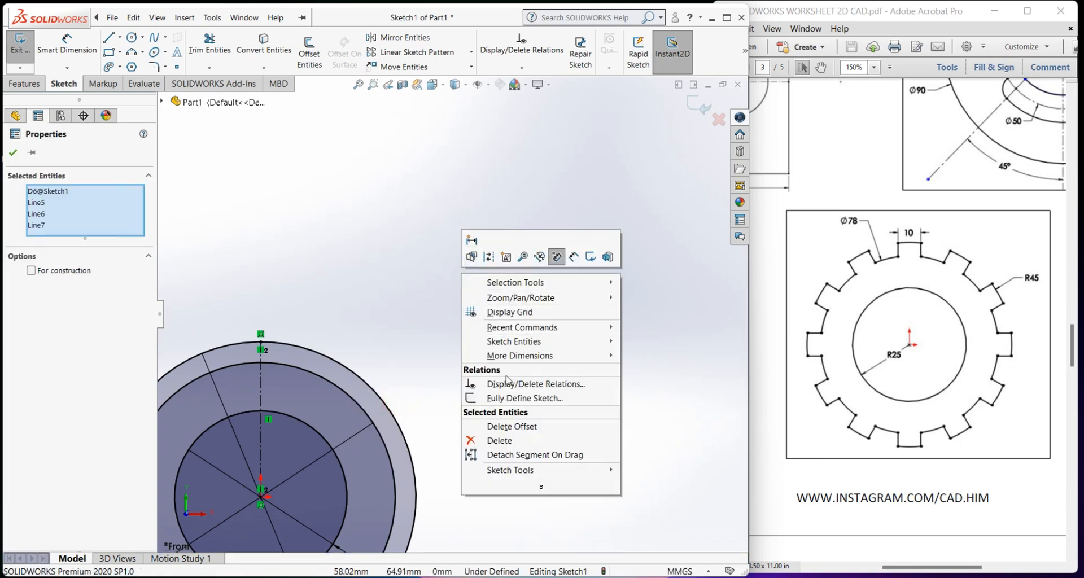
left_click(499, 440)
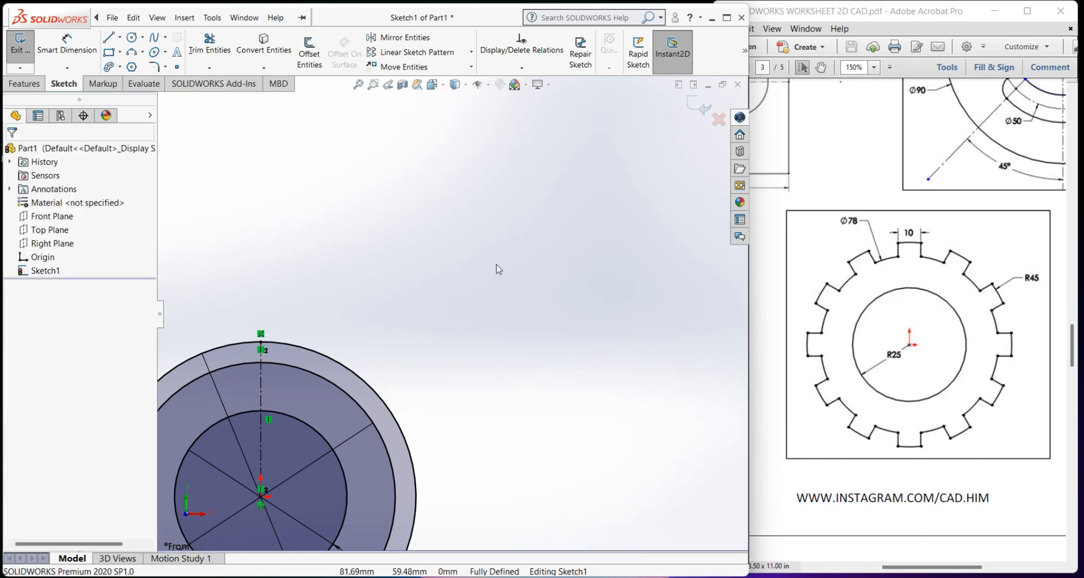
Step: Sketch a separate circle above and to the right of the concentric circles and leave the Circle tool
left_click(135, 38)
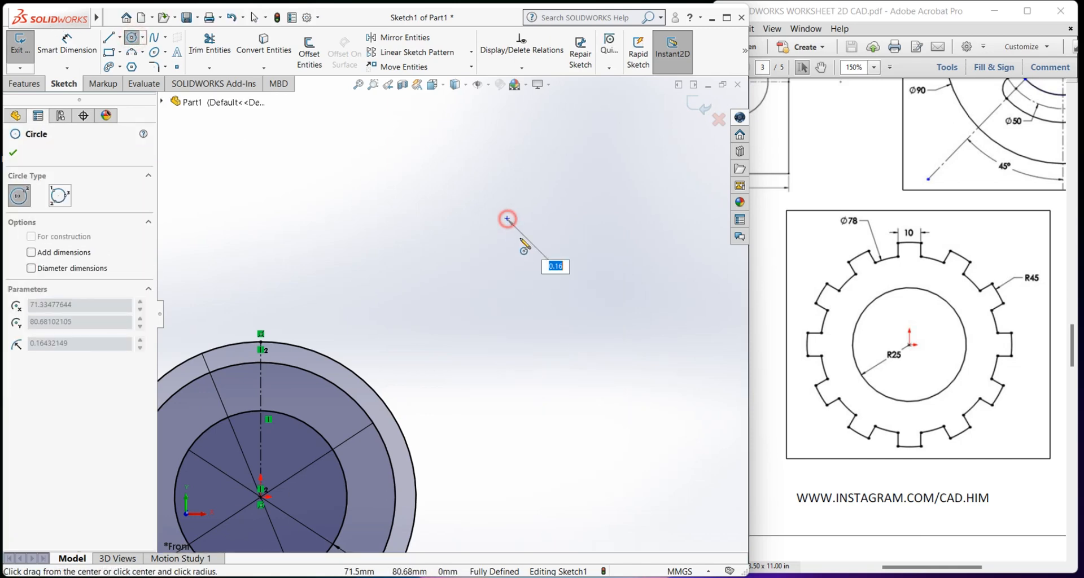
left_click(507, 218)
left_click(529, 263)
right_click(378, 204)
left_click(404, 213)
scroll(530, 220, "down", 2)
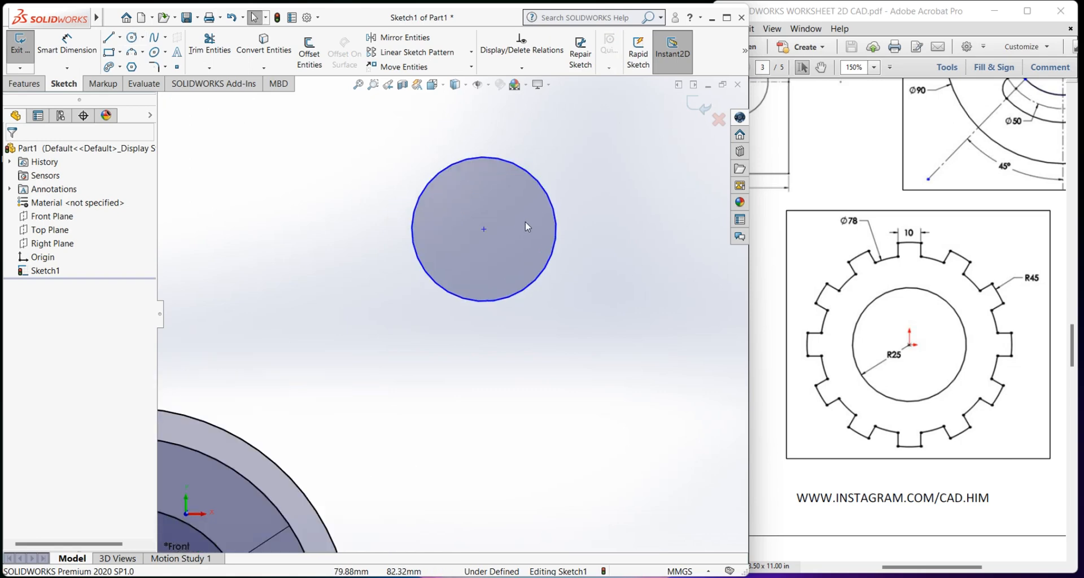
Step: Offset the practice circle bi-directionally by 10 mm with dimensions and move both offset dimensions clear of the geometry
left_click(309, 54)
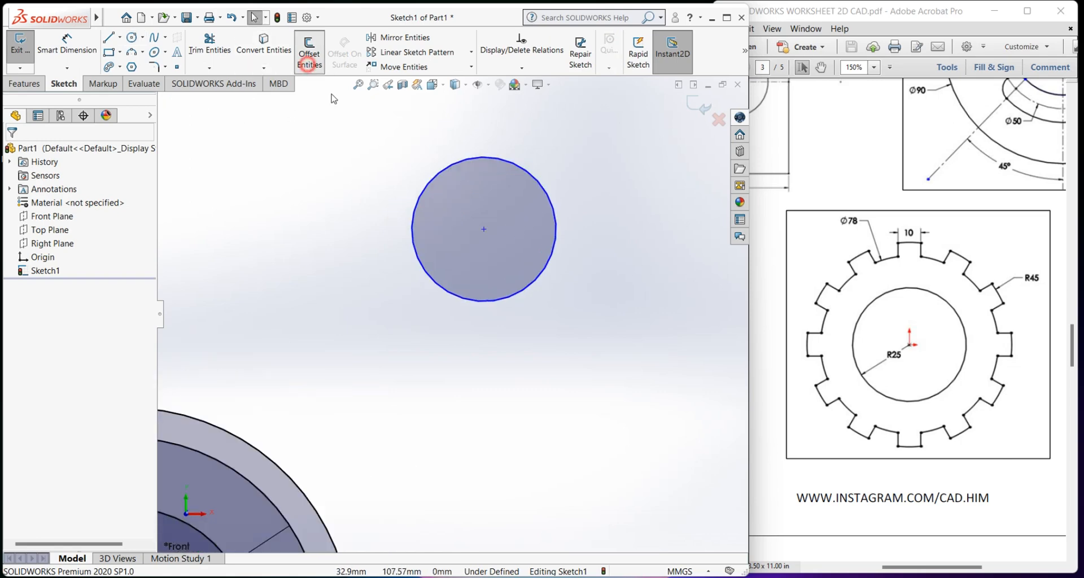
left_click(462, 165)
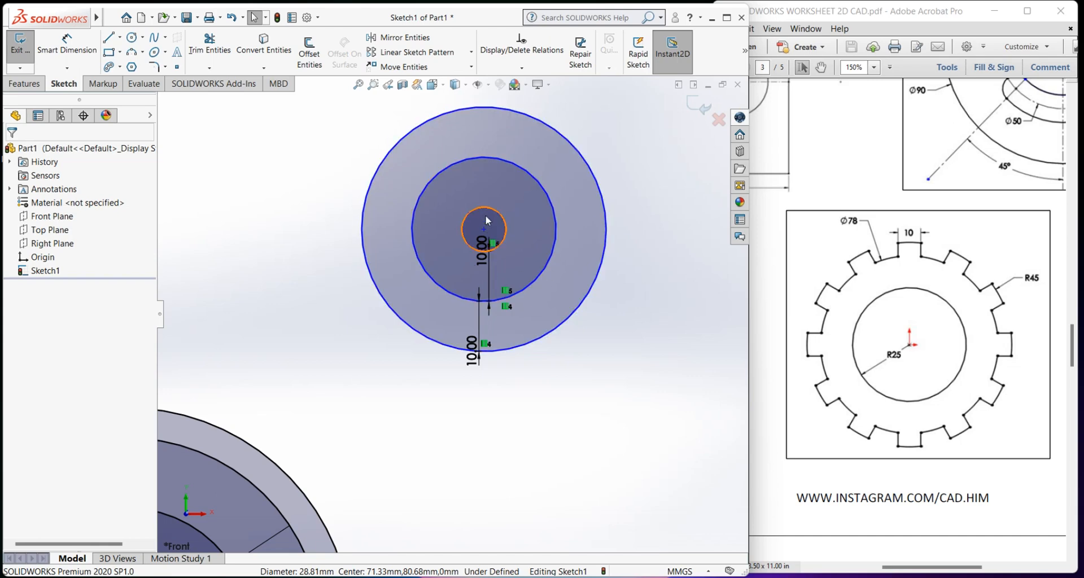
left_click_drag(491, 266, 514, 274)
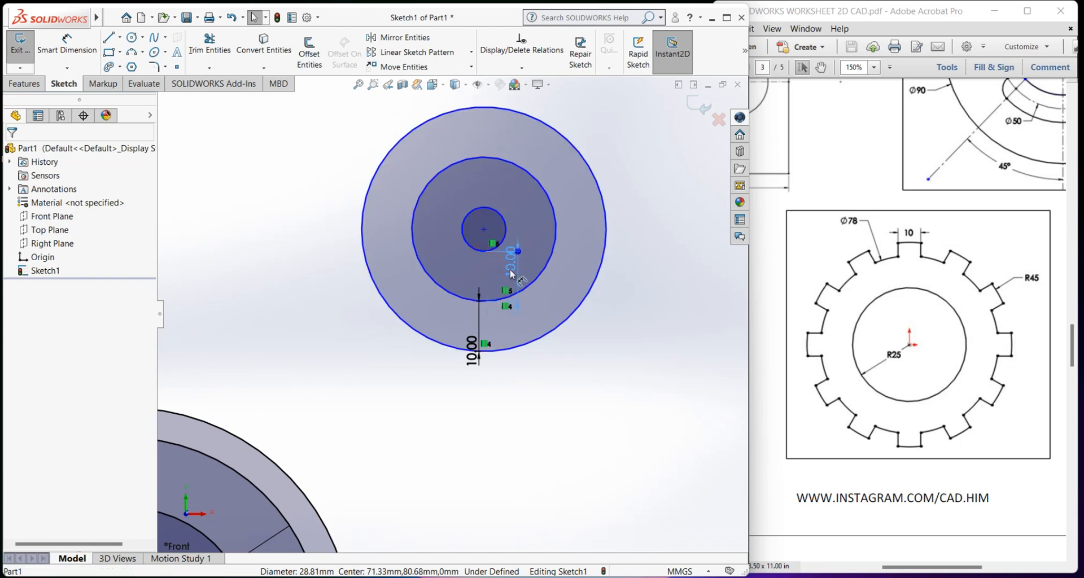
left_click_drag(476, 354, 444, 324)
left_click(260, 311)
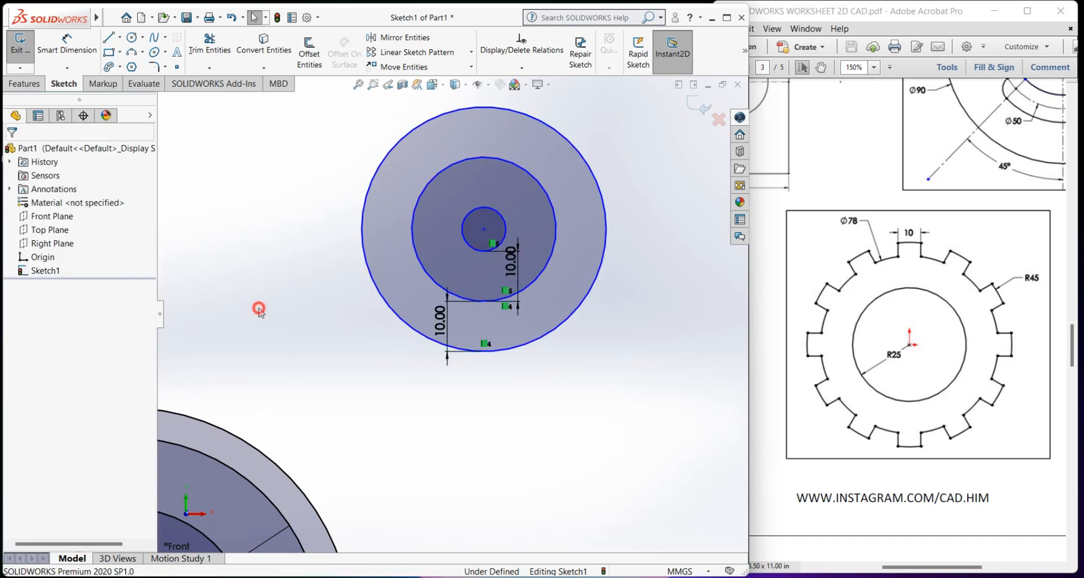
Step: Undo the dimension moves and the circle's bi-directional offset, leaving only the original practice circle
key("ctrl+z")
key("ctrl+z")
key("ctrl+z")
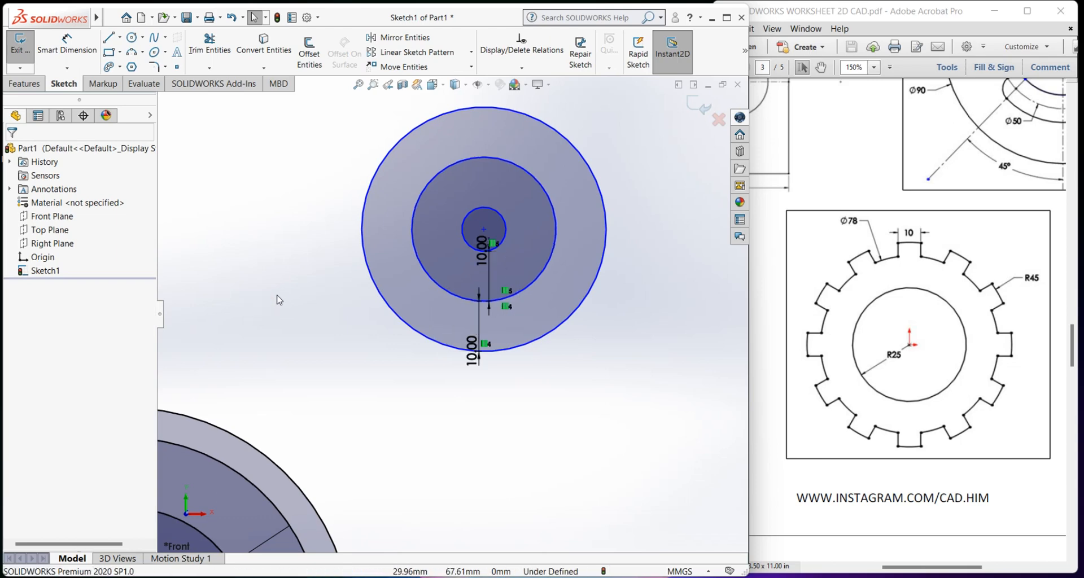
left_click(351, 195)
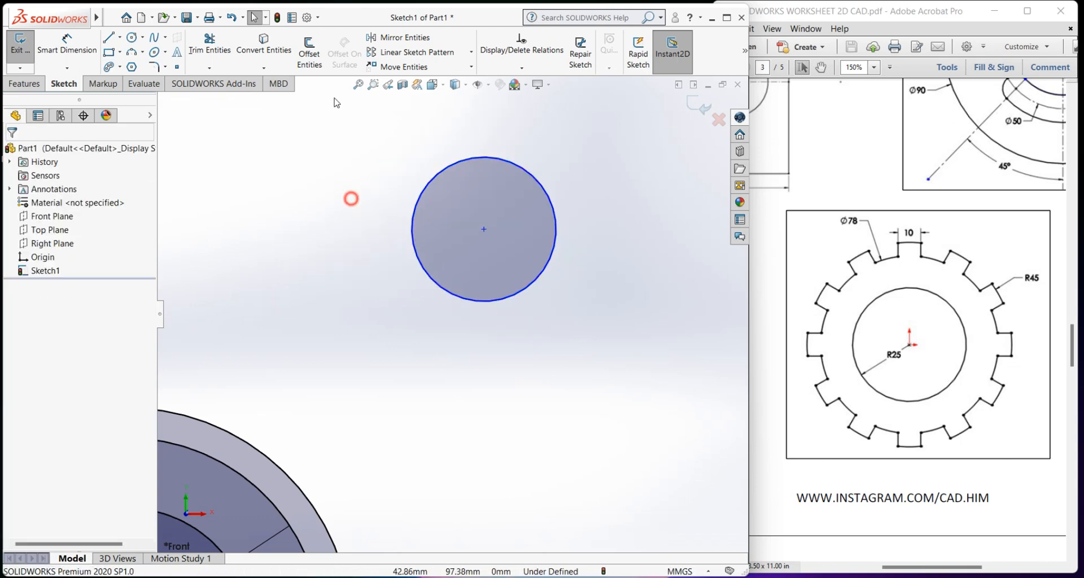
Step: Offset the practice circle outward by 10 mm with Add dimensions and Bi-directional turned off
left_click(309, 53)
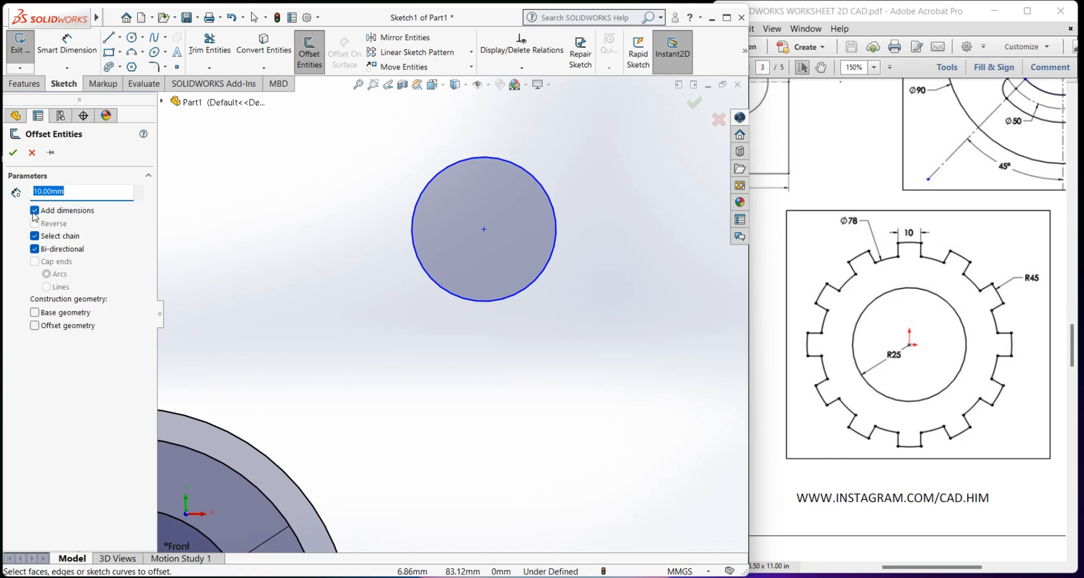
left_click(35, 211)
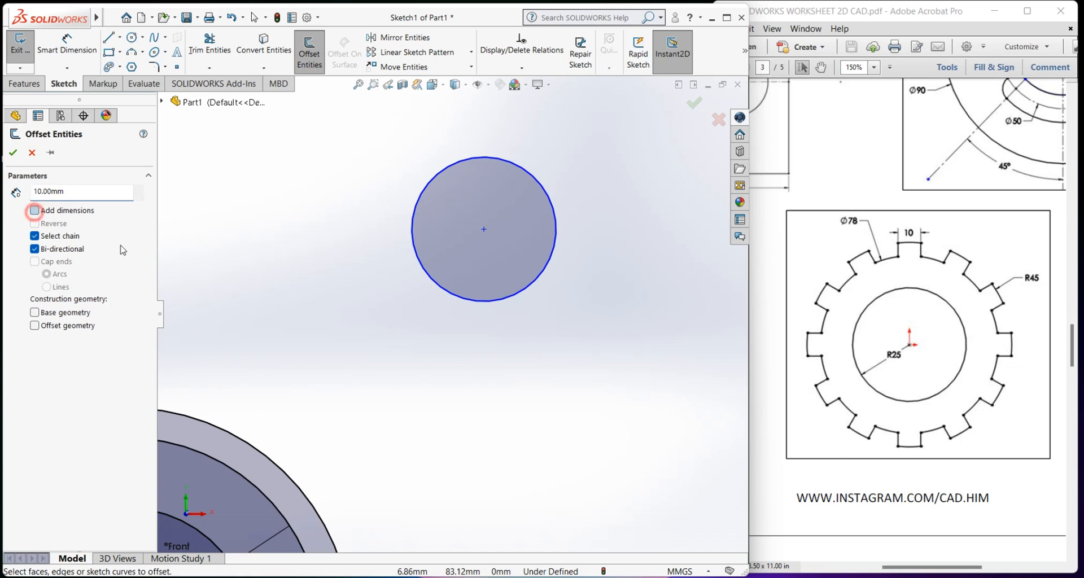
left_click(34, 249)
left_click(453, 172)
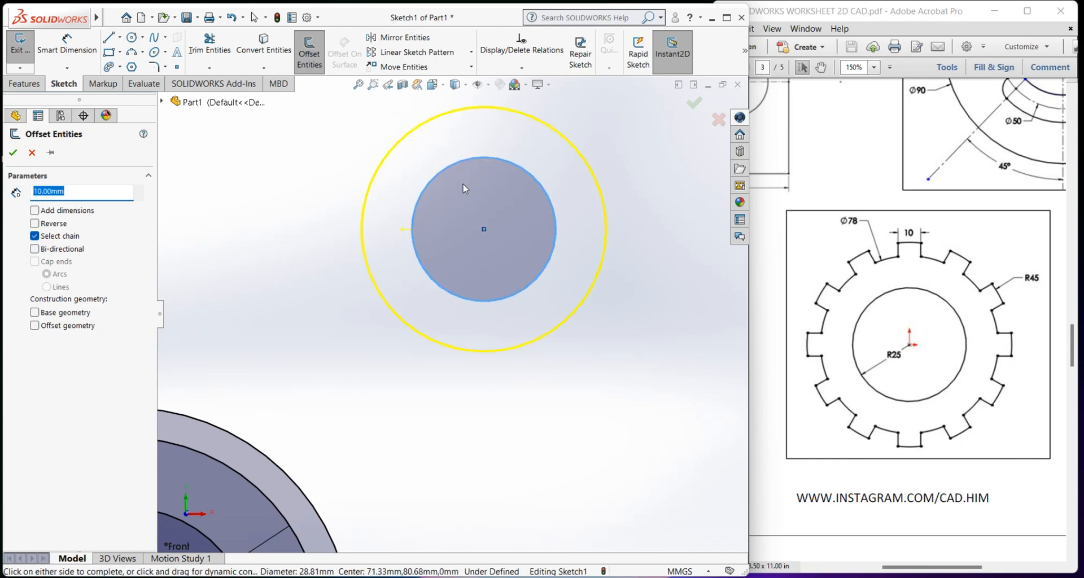
left_click(13, 152)
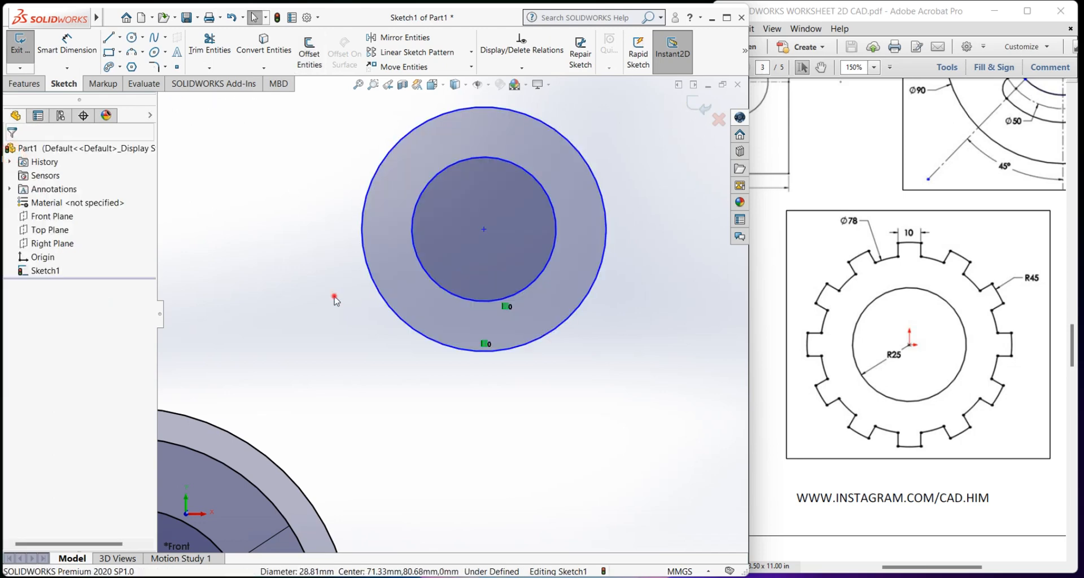
Step: Undo the practice circle's outward offset and clear the selection
scroll(446, 276, "up", 1)
scroll(497, 265, "down", 1)
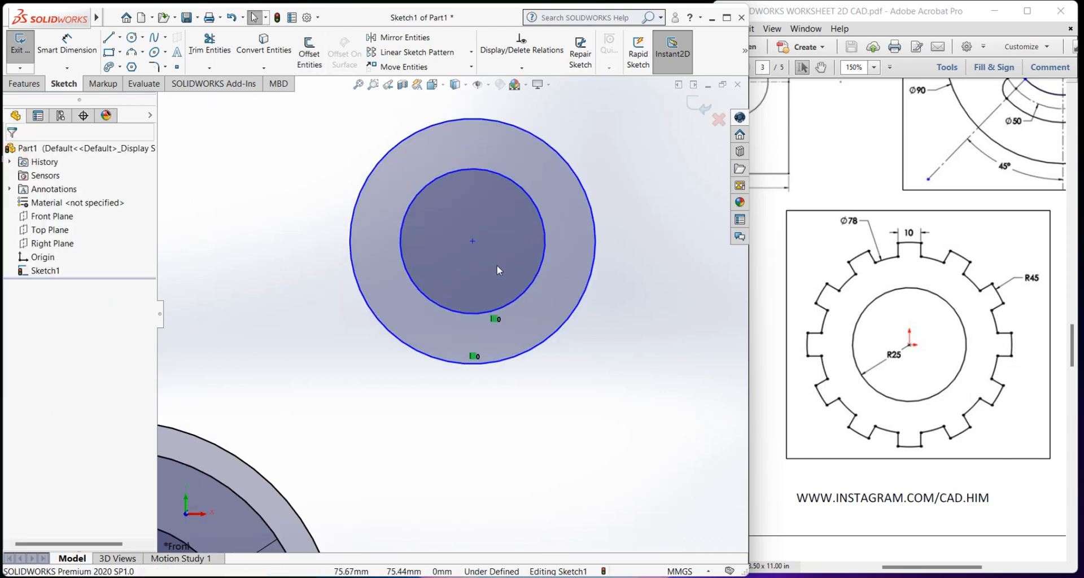
key("ctrl+z")
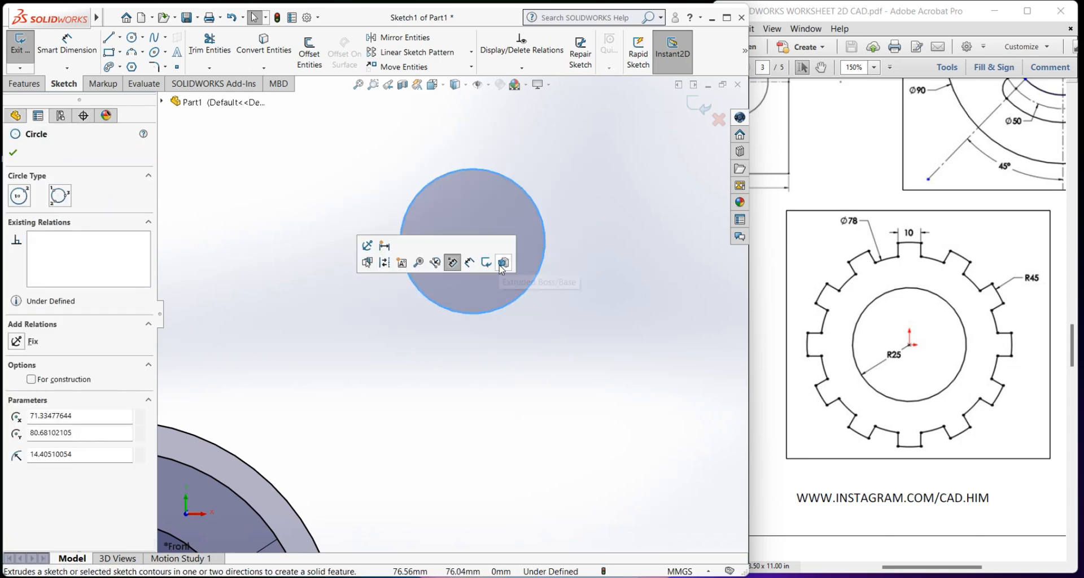
left_click(237, 146)
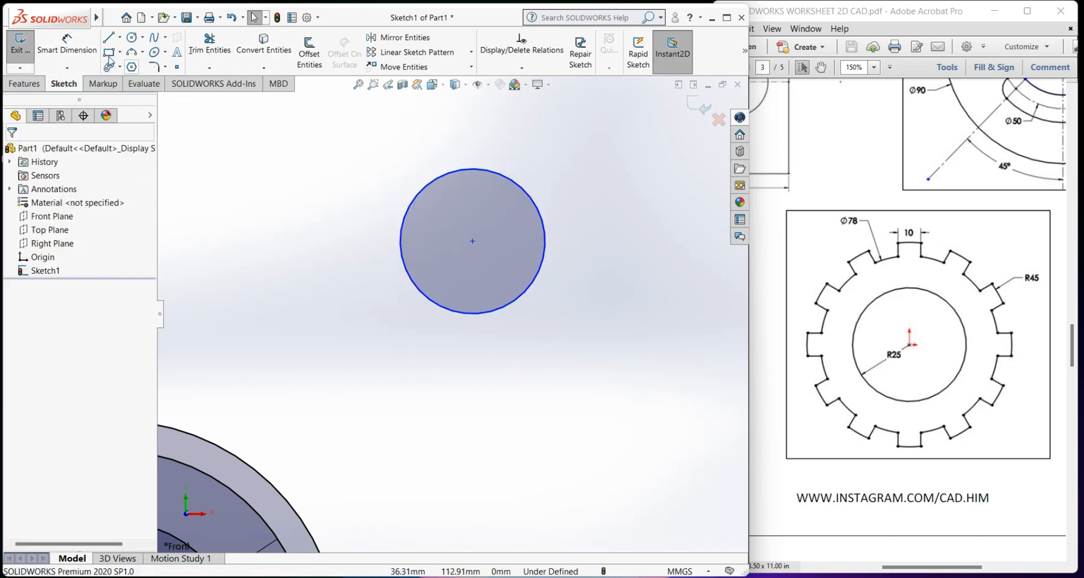
Step: Sketch a horizontal line about 36 mm long below and to the right of the practice circle and leave the Line tool
left_click(109, 37)
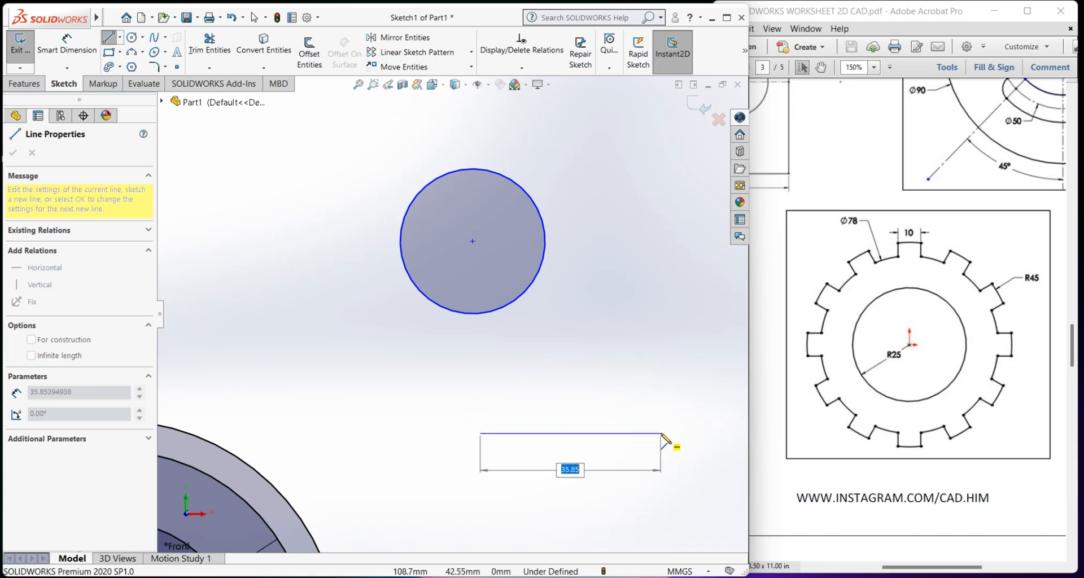
left_click(661, 434)
right_click(650, 339)
left_click(684, 348)
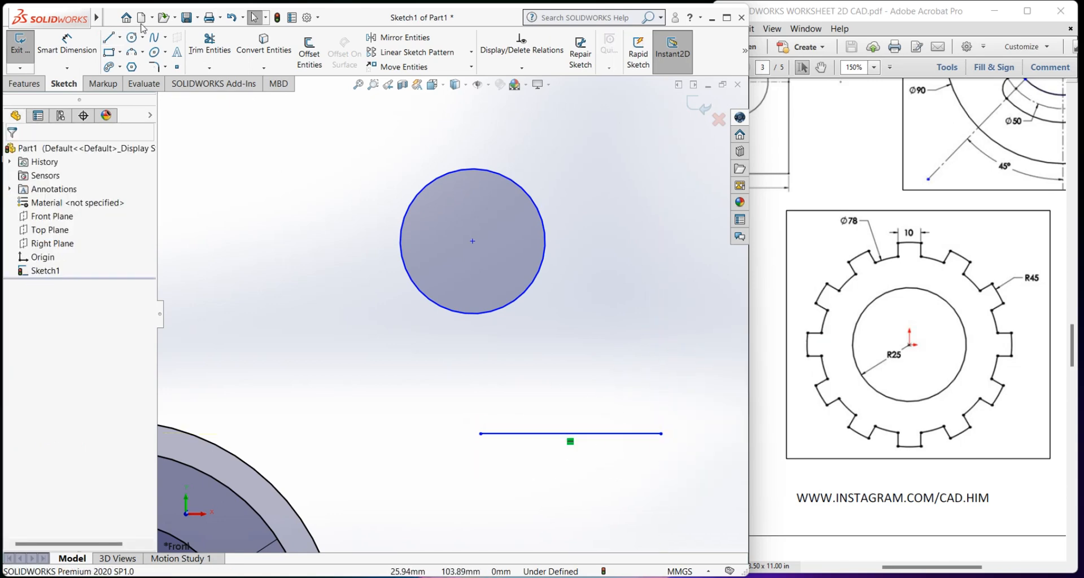
Step: Offset the horizontal line downward by 10 mm with capped ends, trying arc caps before finishing with line caps
left_click(264, 48)
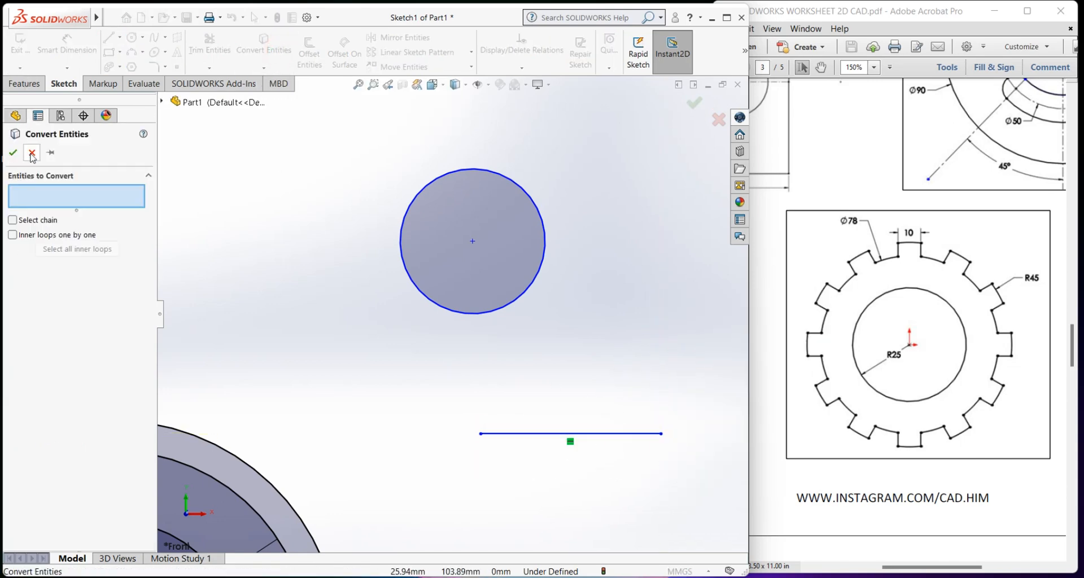
key("Escape")
left_click(309, 51)
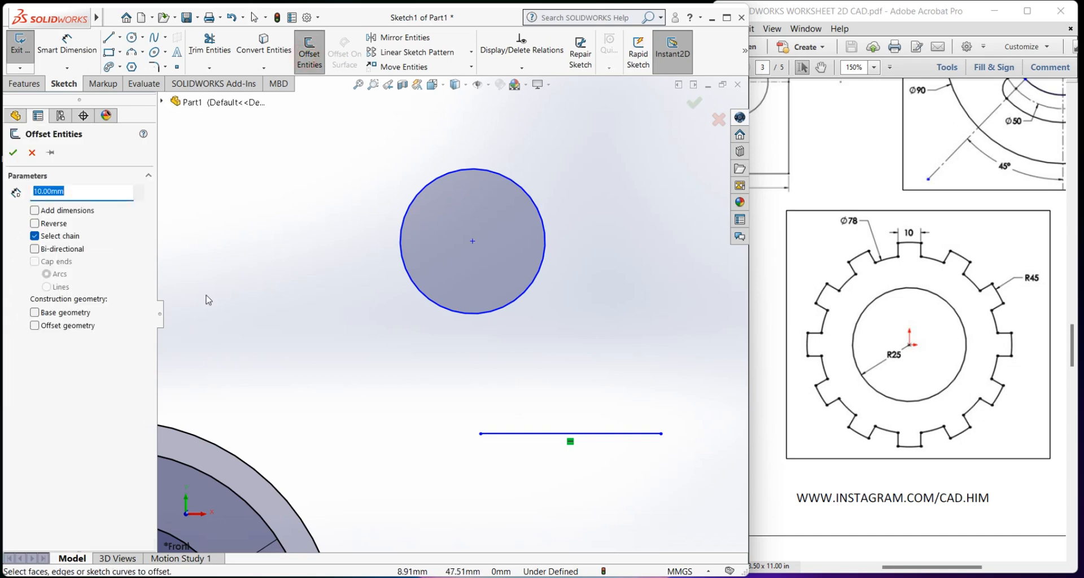
left_click(500, 434)
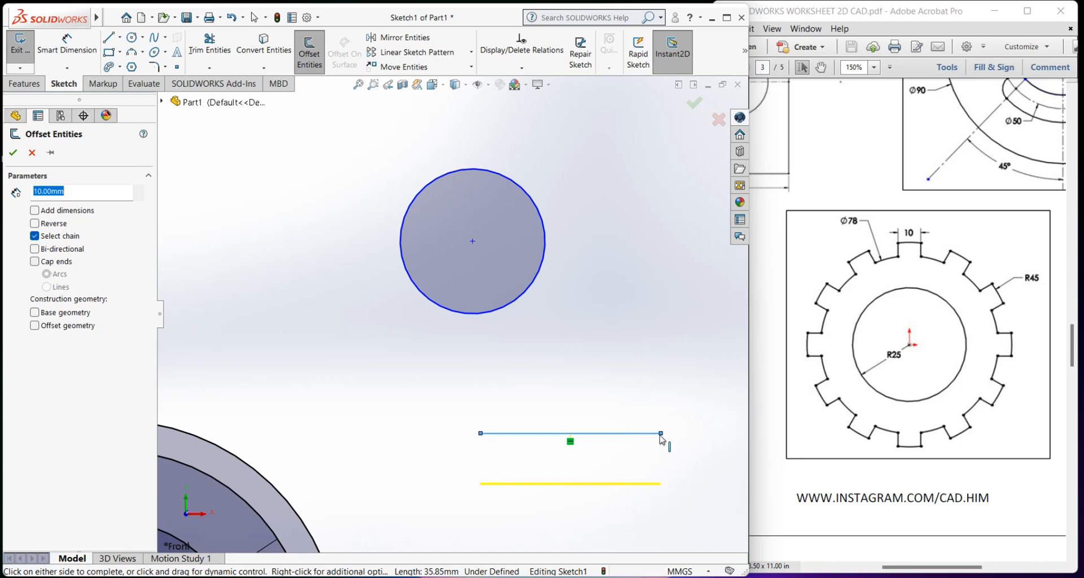
left_click(41, 263)
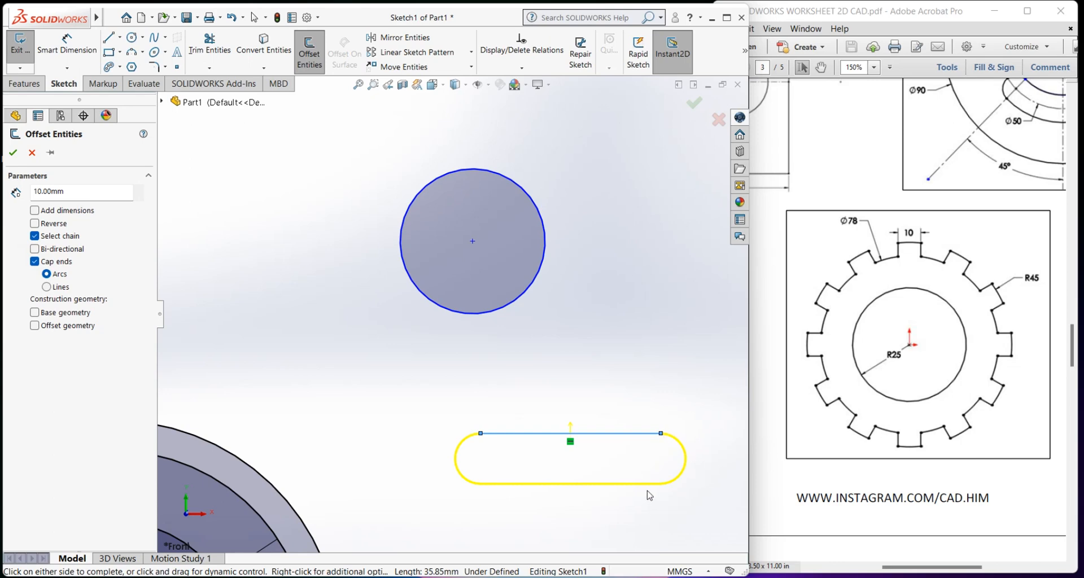
left_click(47, 287)
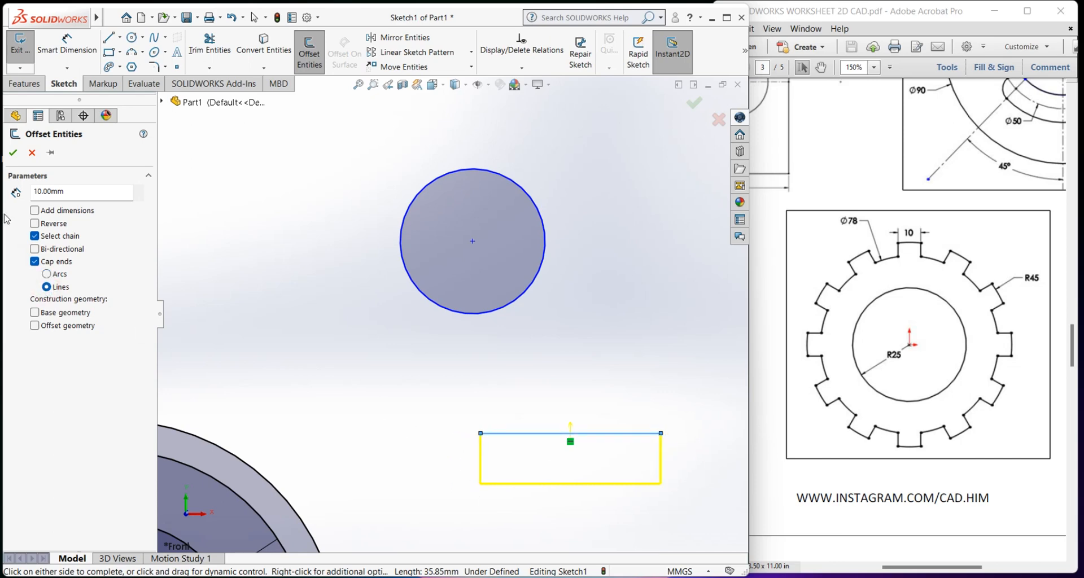
left_click(14, 154)
scroll(446, 308, "up", 3)
scroll(619, 446, "down", 3)
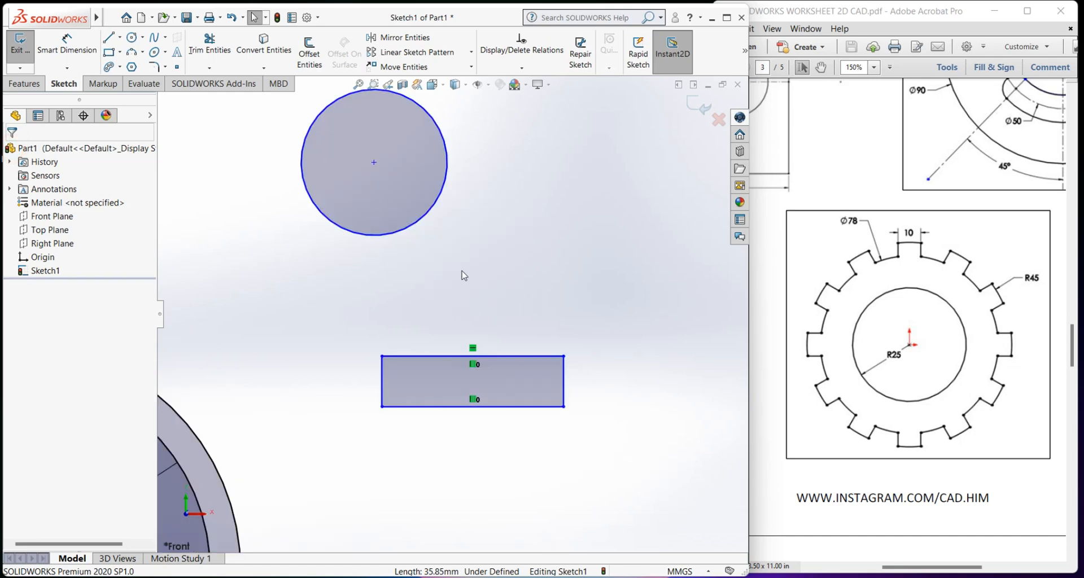
Step: Delete the practice circle together with the line and its capped offset
scroll(457, 294, "up", 2)
left_click_drag(333, 143, 559, 396)
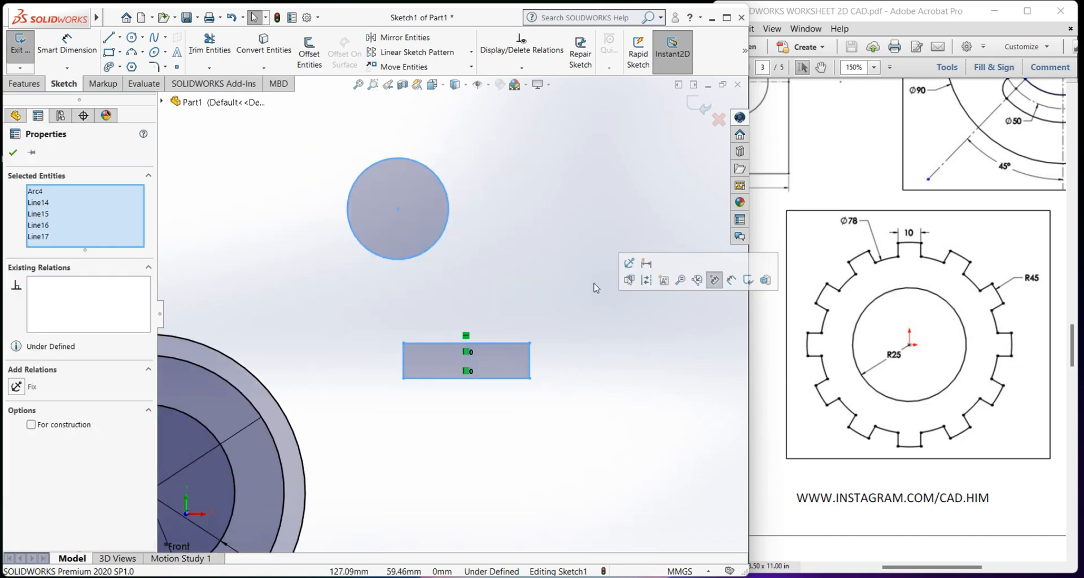
right_click(595, 285)
left_click(632, 450)
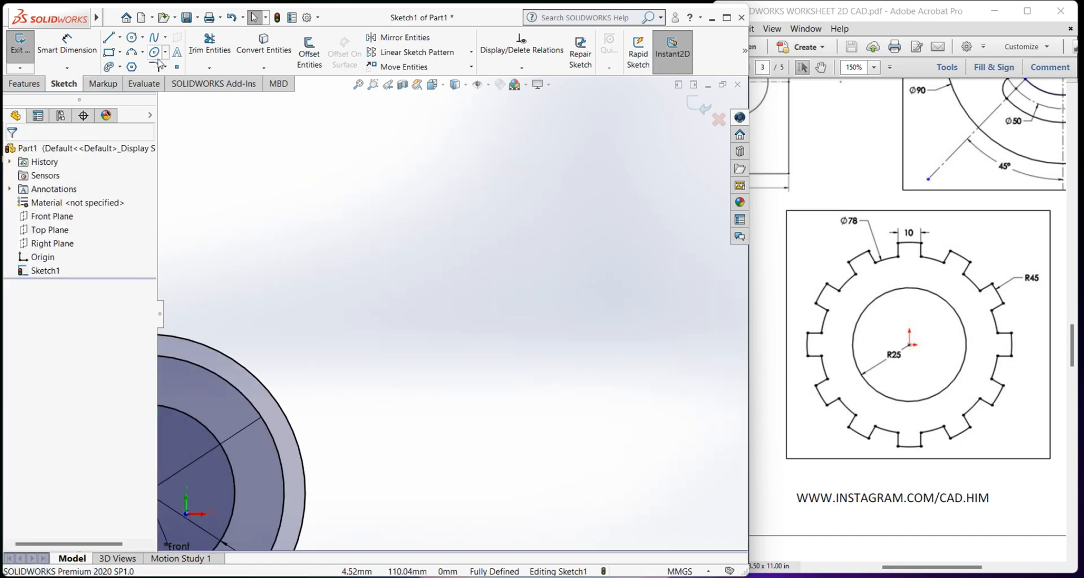
Step: Sketch a corner rectangle about 41 by 22 mm above and to the right of the concentric circles and leave the Rectangle tool
left_click(107, 55)
left_click(472, 246)
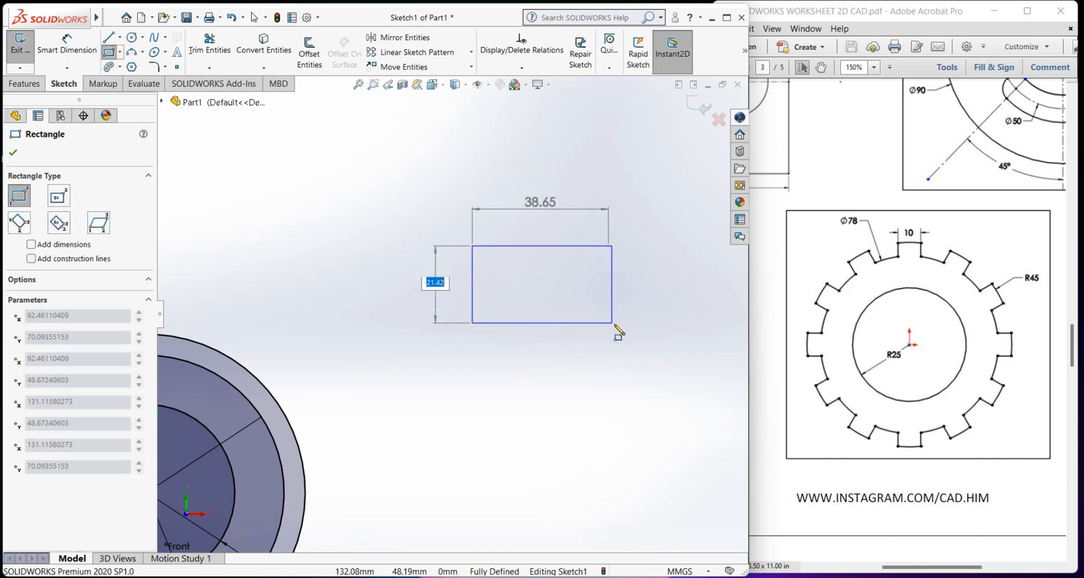
left_click(615, 324)
right_click(690, 236)
left_click(696, 237)
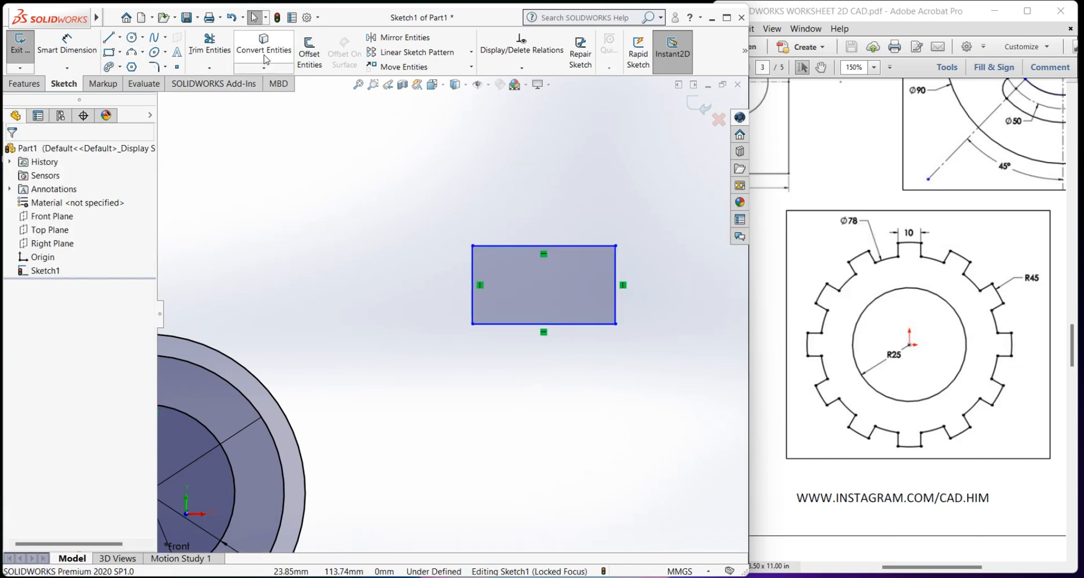
Step: Preview a 10 mm offset of the rectangle, restrict it to the upper edge without Select chain, and turn off Cap ends
left_click(309, 50)
left_click(530, 245)
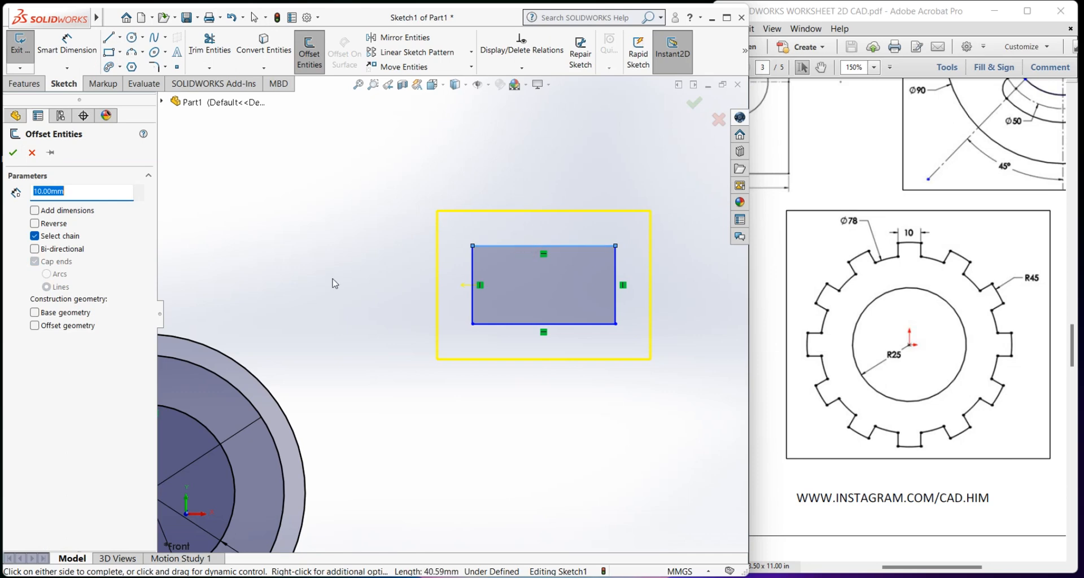
left_click(35, 237)
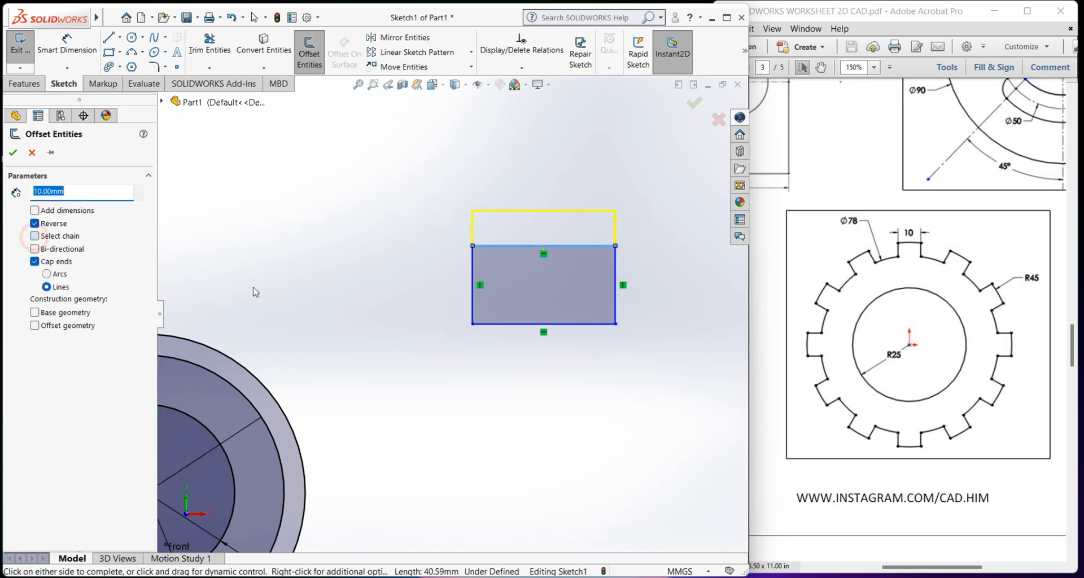
left_click(46, 274)
left_click(35, 261)
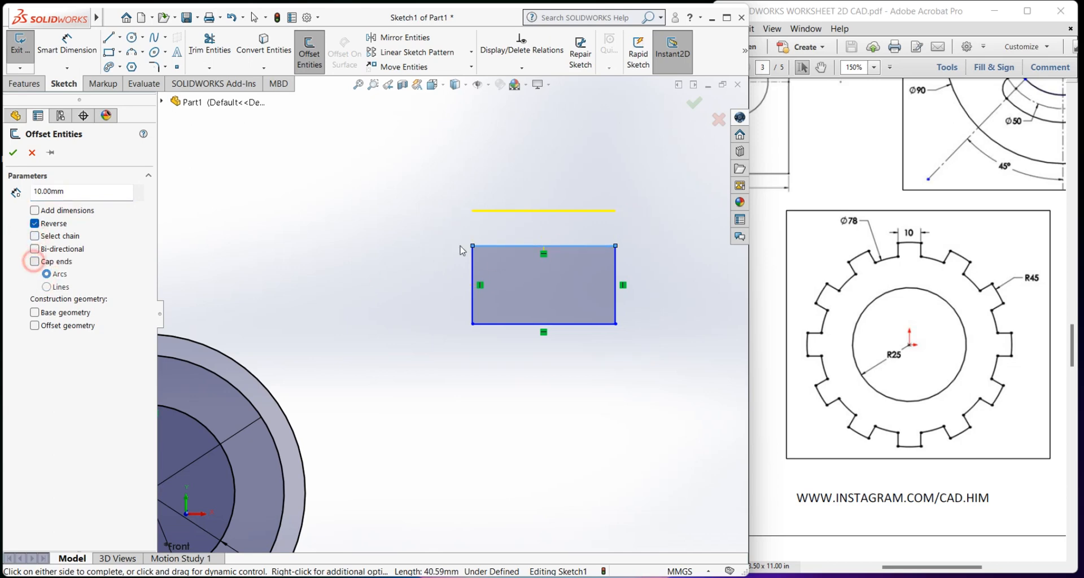
Step: Add the rectangle's other three edges to the offset preview individually, and remove the left and lower edges again
left_click(472, 296)
left_click(502, 324)
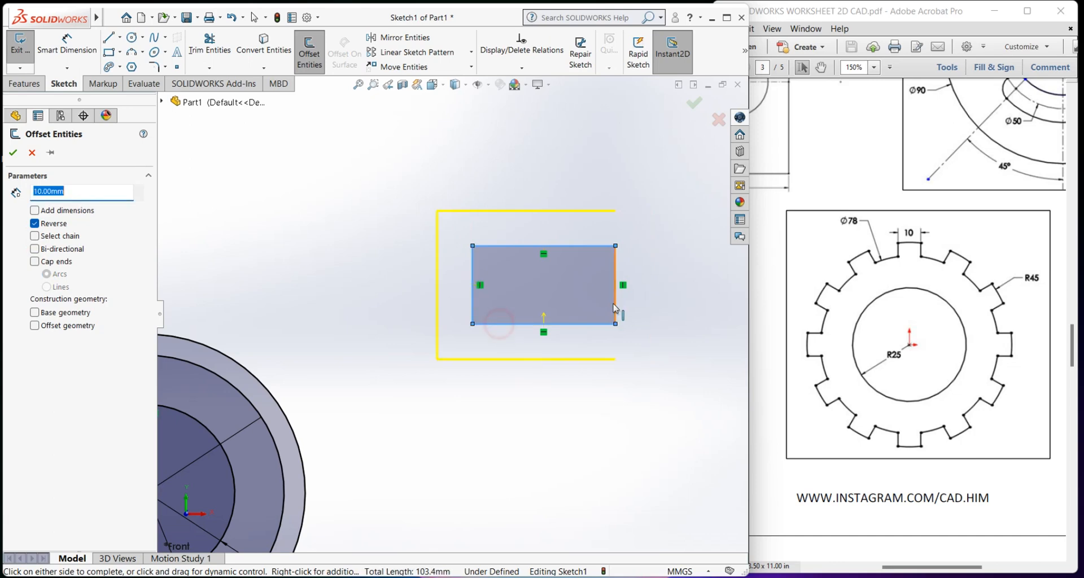
left_click(614, 303)
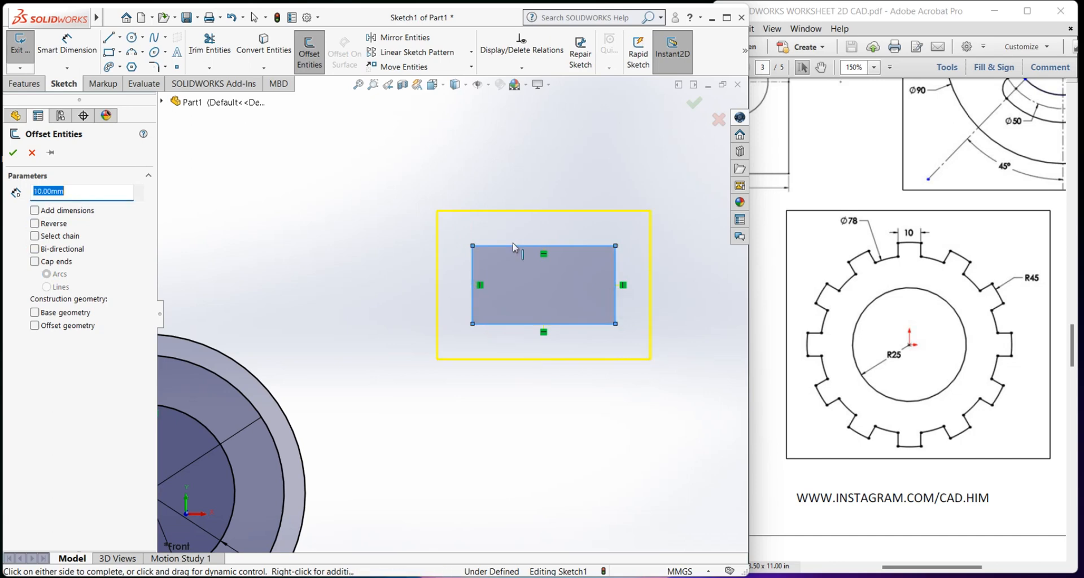
left_click(472, 307)
left_click(506, 323)
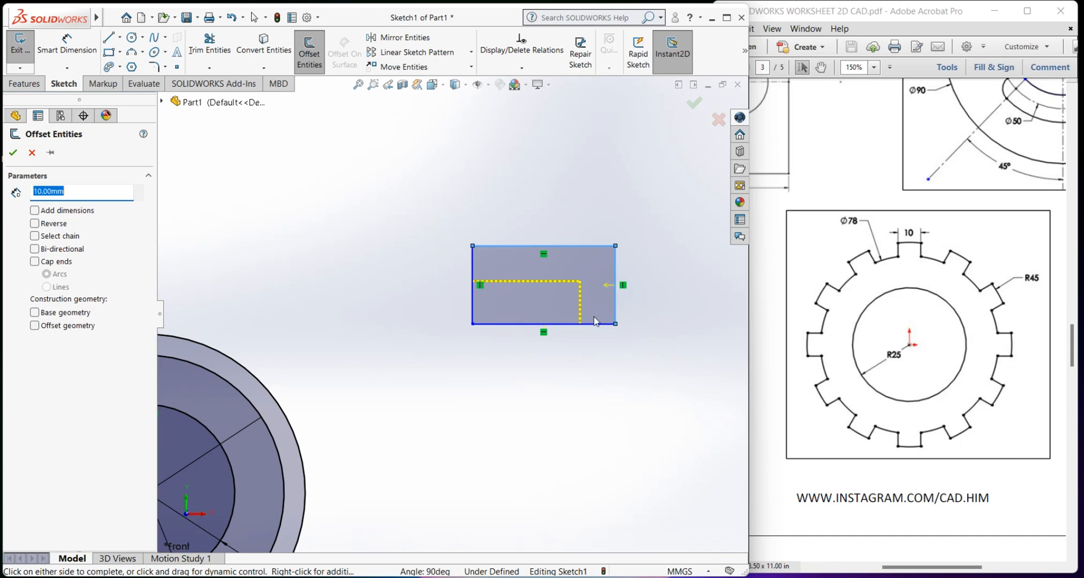
Step: Enable Select chain, Add dimensions and Bi-directional for Offset Entities, clear the rectangle's edges from the selection, and leave without creating an offset
left_click(34, 238)
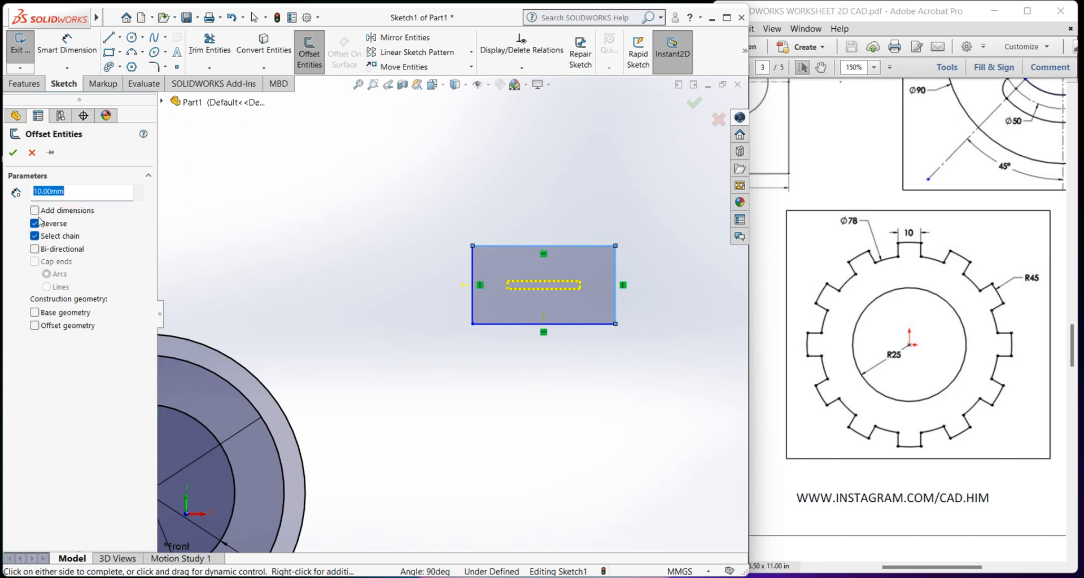
left_click(495, 245)
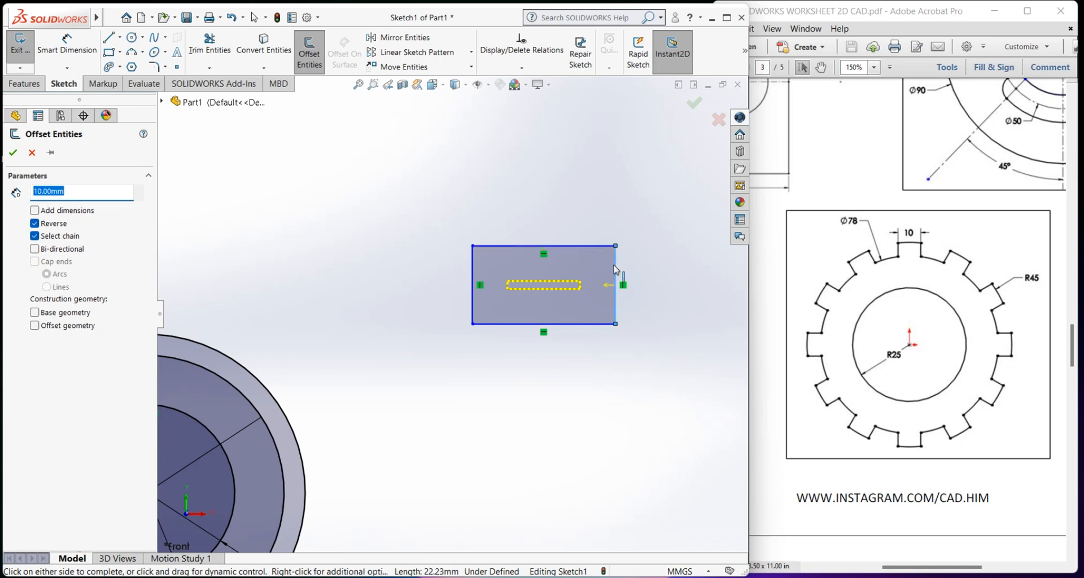
left_click(614, 264)
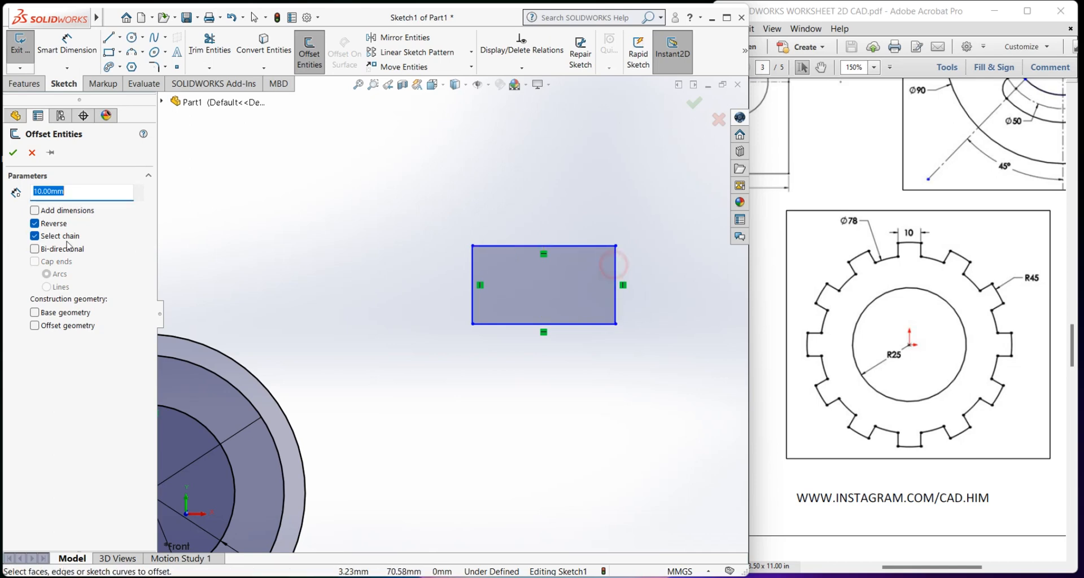
left_click(35, 211)
left_click(34, 249)
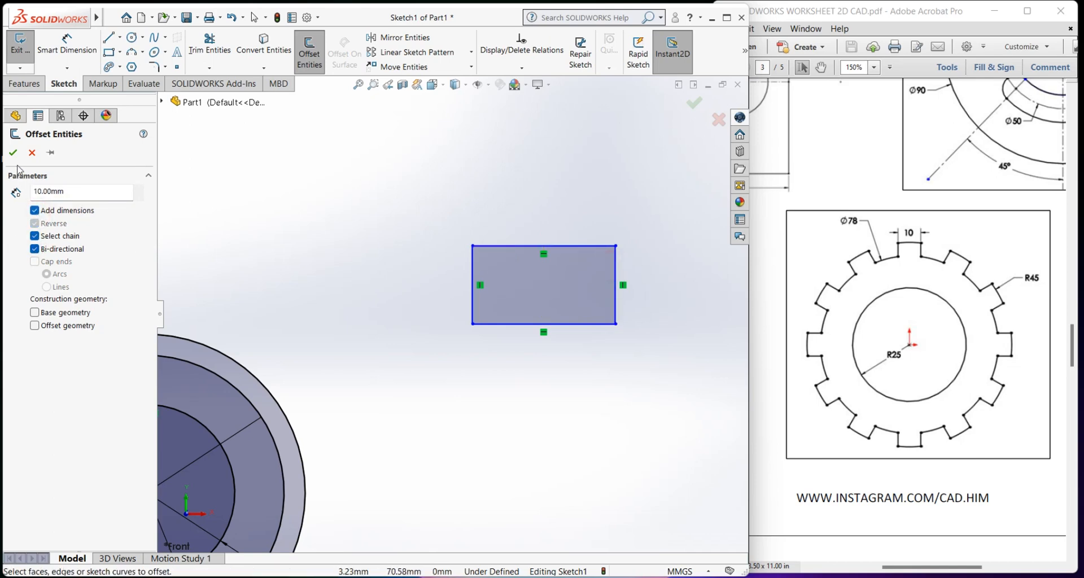
left_click(30, 154)
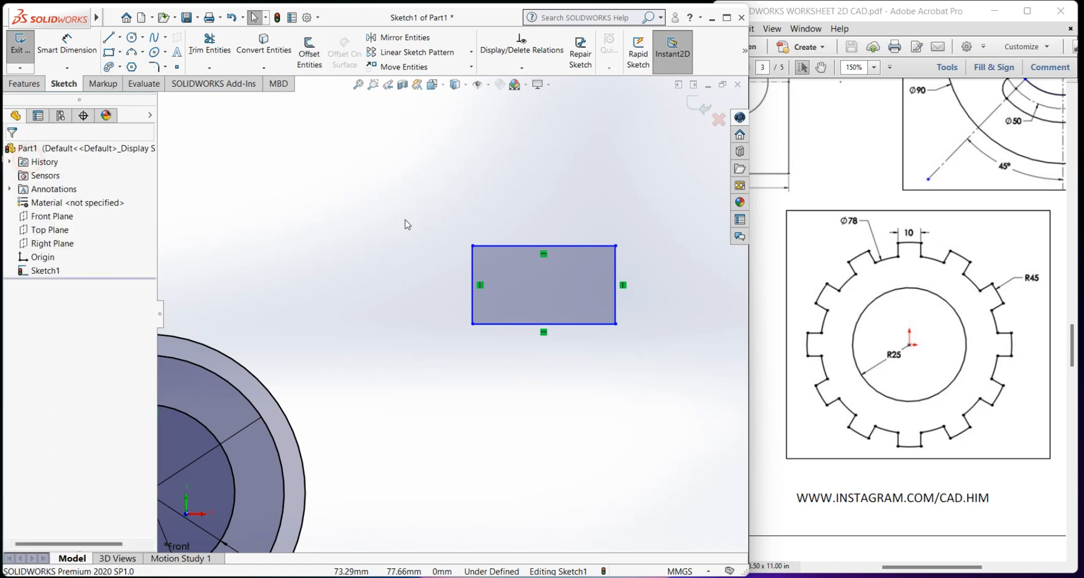
Step: Offset the whole rectangle 10 mm outward only, with the dimension added and the base rectangle turned into construction geometry
left_click(301, 56)
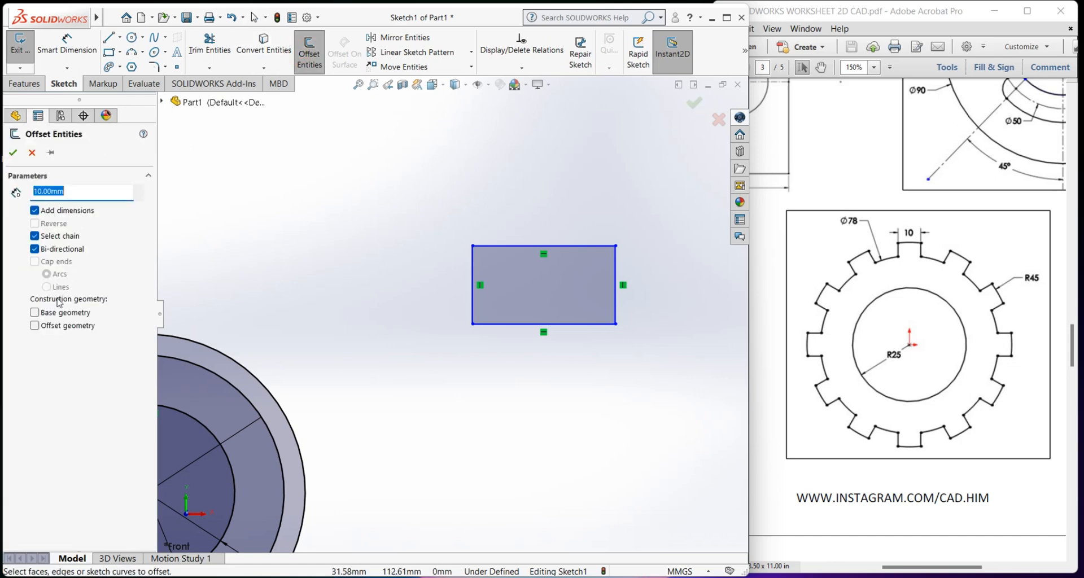
left_click(545, 246)
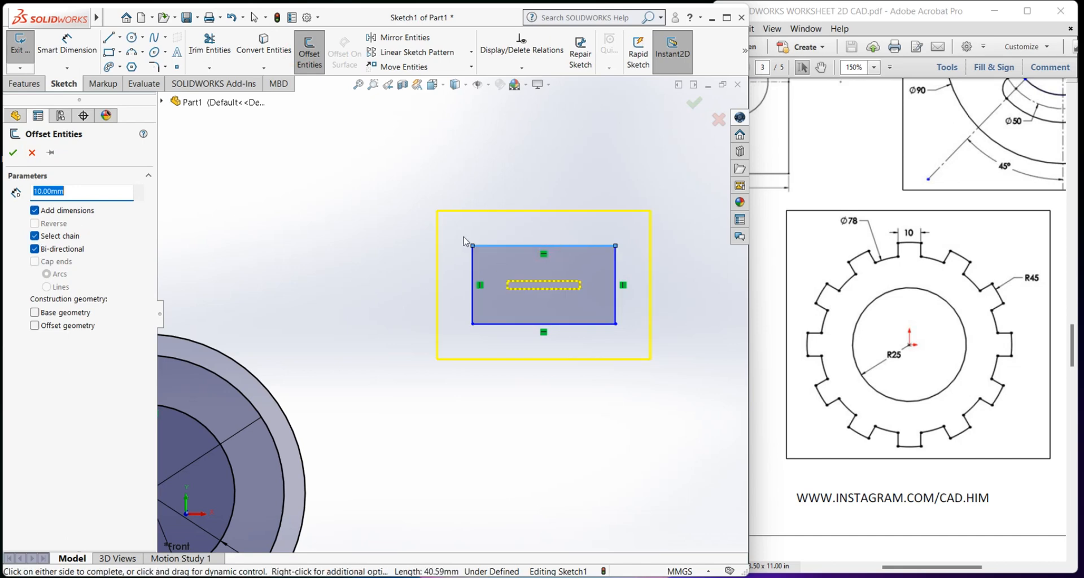
left_click(35, 250)
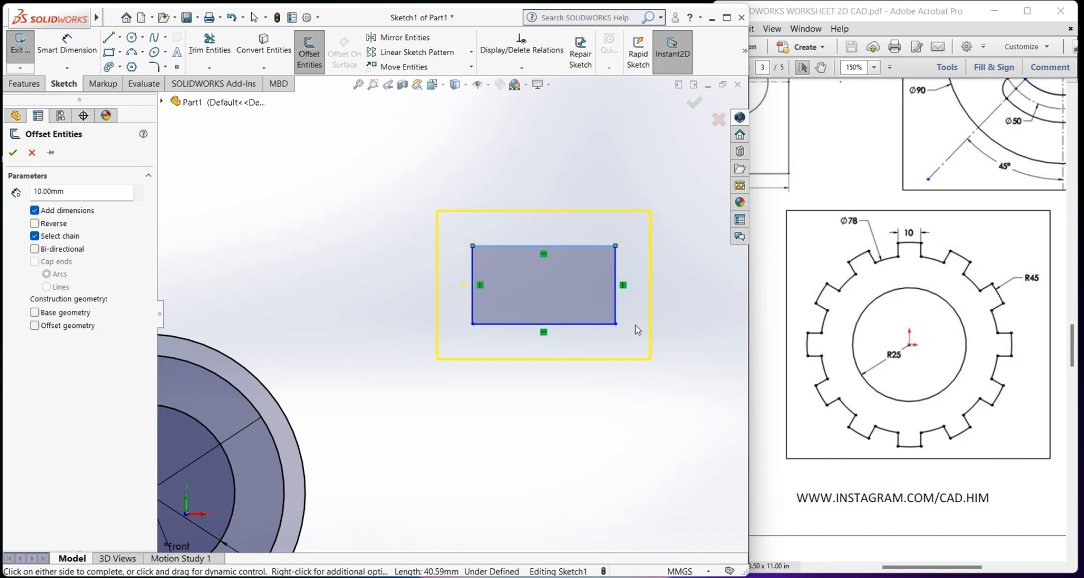
left_click(35, 314)
left_click(12, 155)
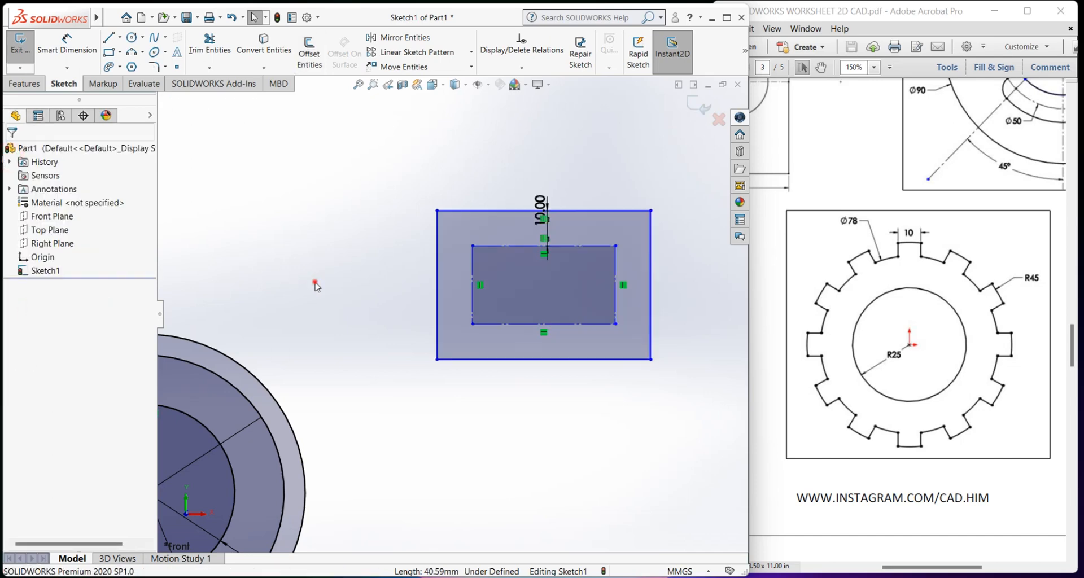
Step: Undo the rectangle's outward offset and clear the selection
scroll(567, 279, "down", 2)
scroll(567, 279, "up", 1)
scroll(567, 281, "up", 1)
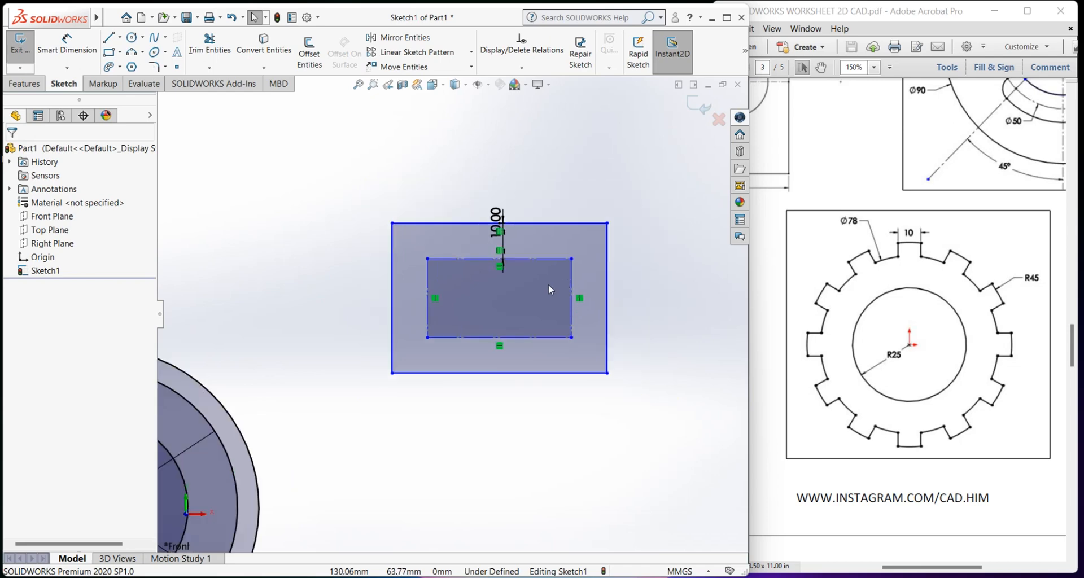
key("ctrl+z")
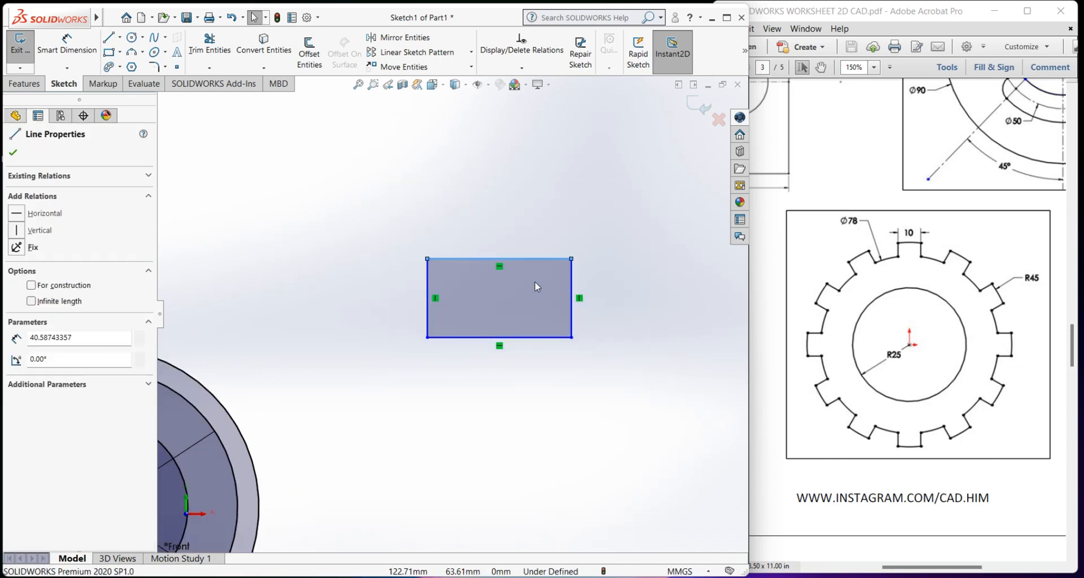
left_click(463, 165)
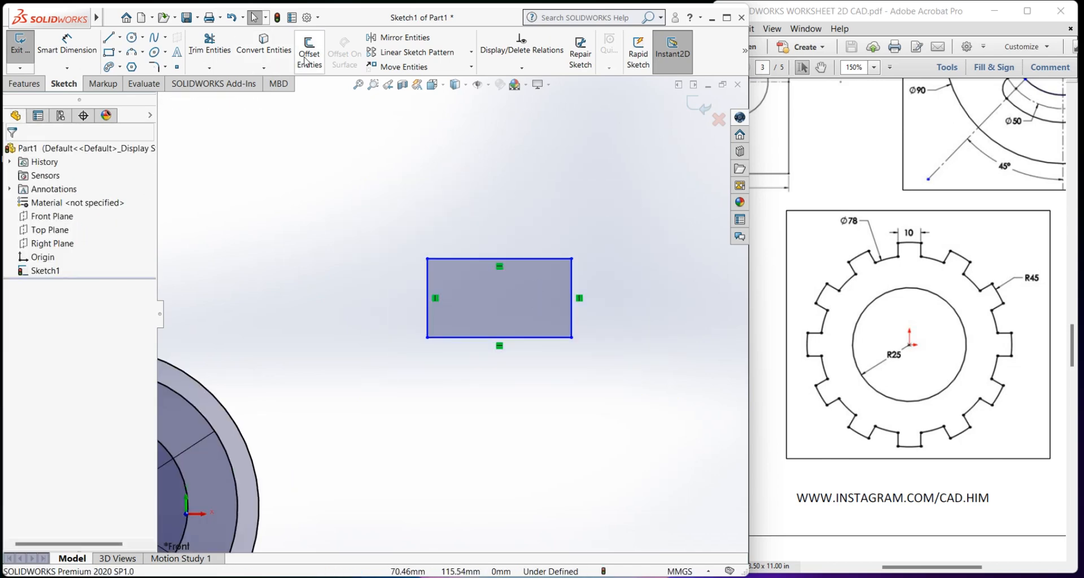
Step: Offset the whole rectangle 10 mm outward with only the offset geometry, not the base geometry, set as construction
left_click(309, 53)
left_click(473, 261)
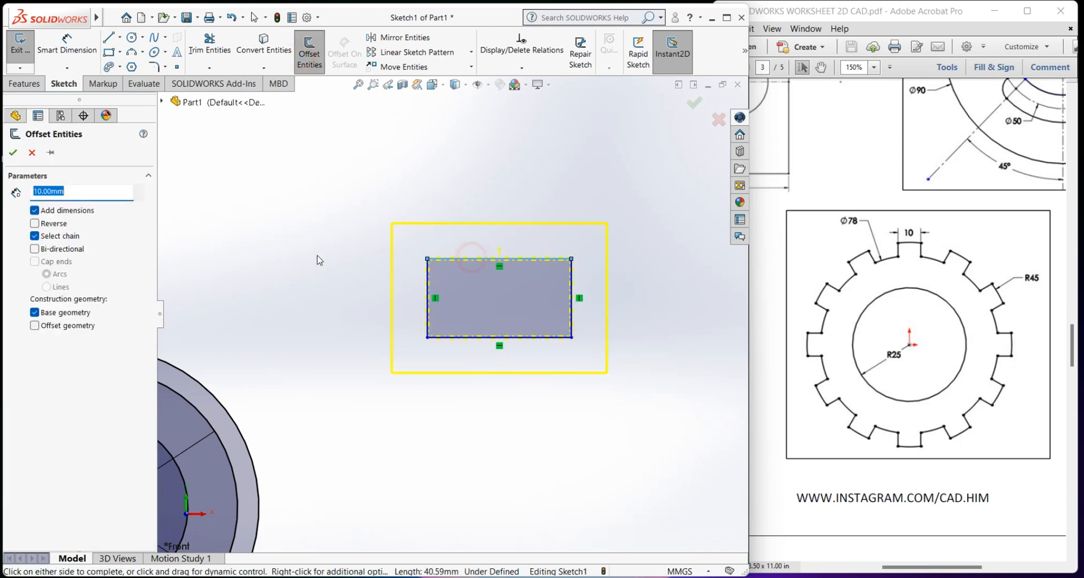
left_click(34, 312)
left_click(34, 325)
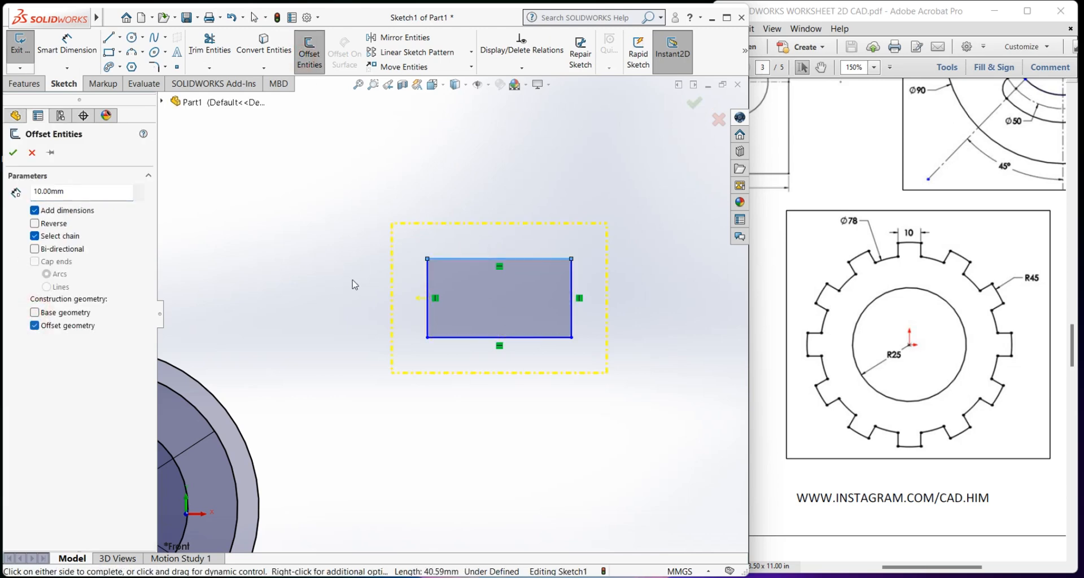
left_click(12, 151)
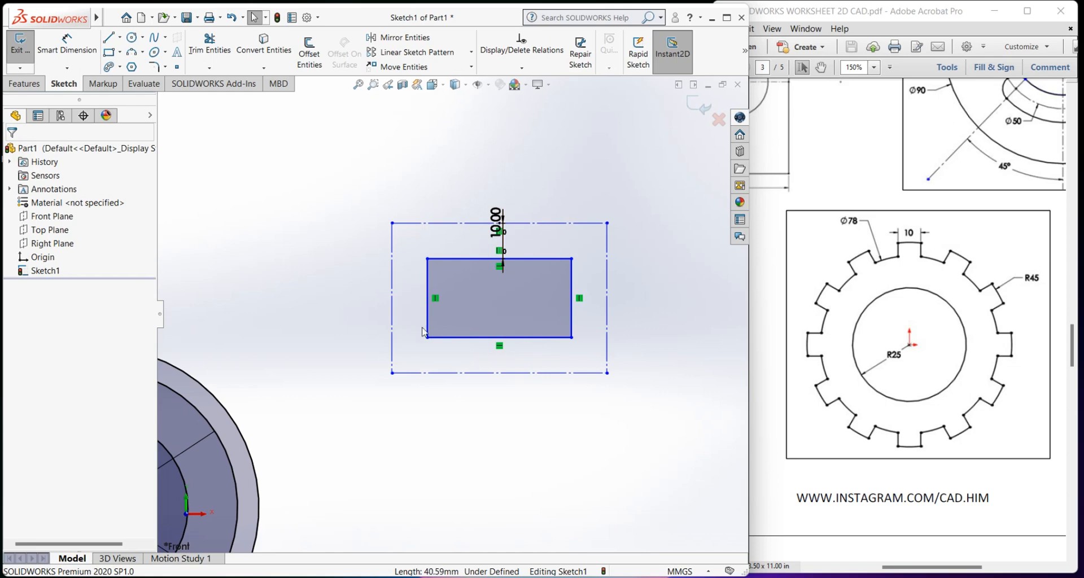
Step: Delete the practice rectangle together with its surrounding construction offset
scroll(395, 300, "up", 2)
mouse_move(616, 216)
left_mouse_down()
mouse_move(319, 455)
mouse_move(339, 446)
left_mouse_up()
right_click(313, 266)
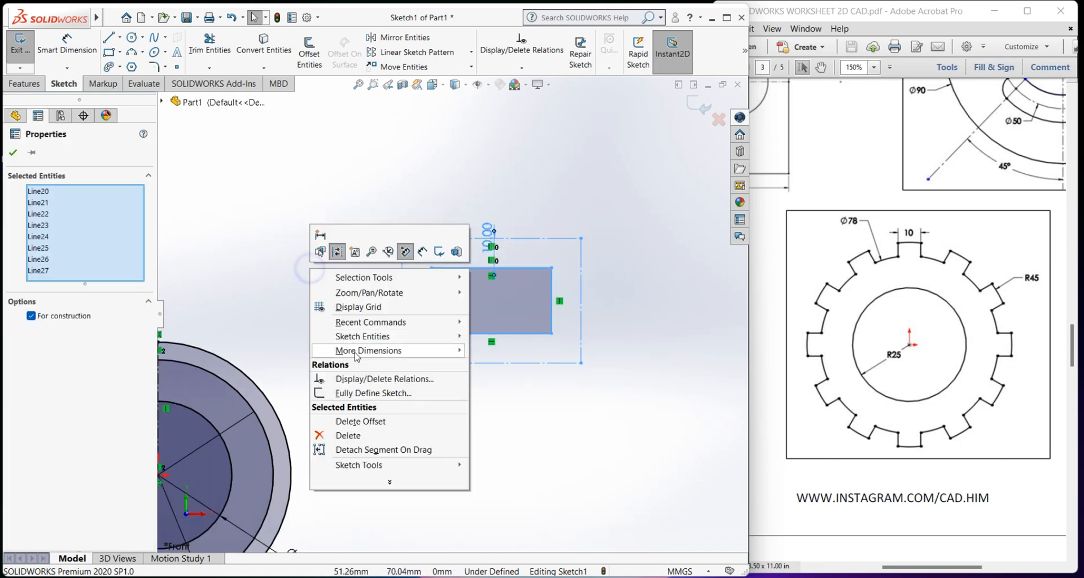
left_click(356, 422)
Step: Delete the vertical construction line running from the circles' centre up to the 90 mm circle
scroll(262, 363, "down", 5)
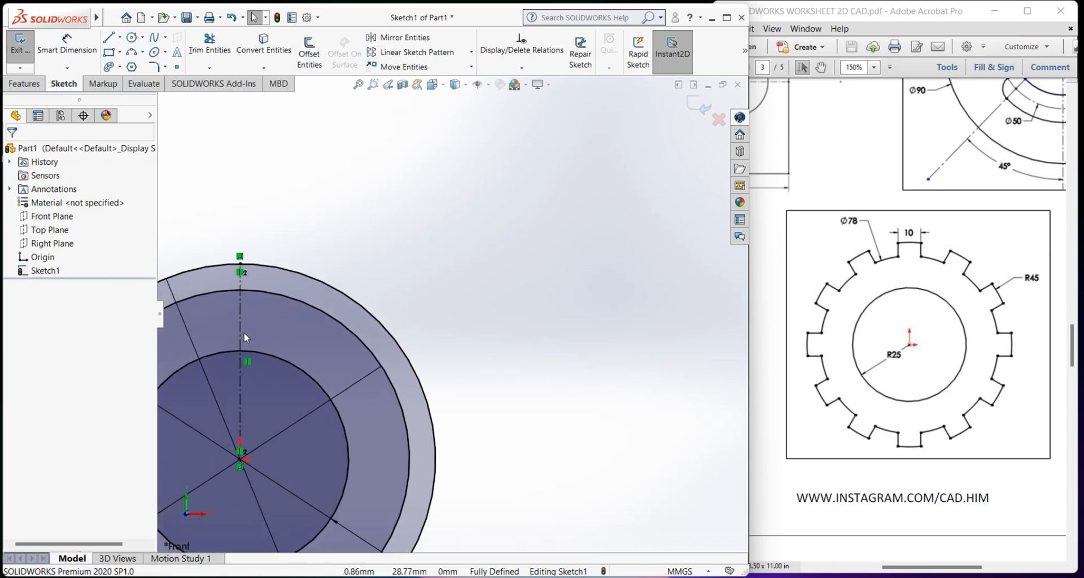
scroll(453, 319, "up", 3)
scroll(346, 404, "down", 2)
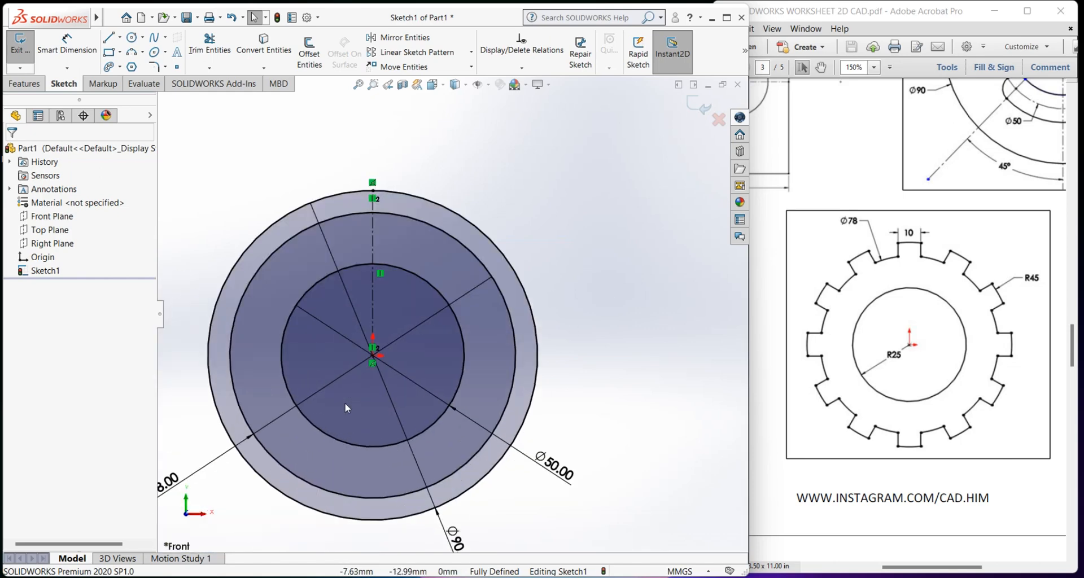
left_click(374, 250)
key("Delete")
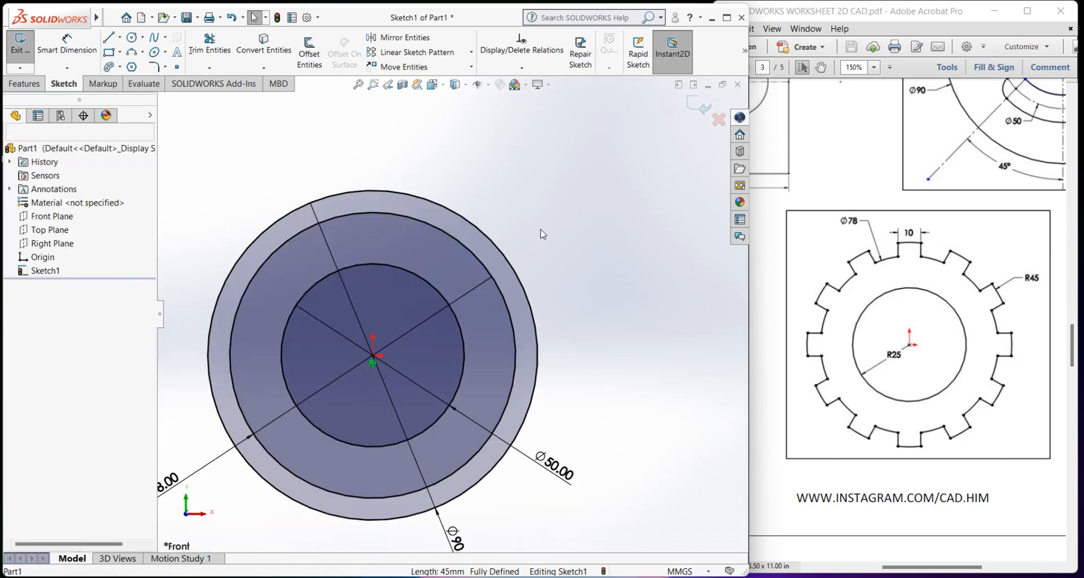
Step: Sketch a 6 mm vertical line from the top of the 90 mm circle down to the 78 mm circle and end the Line command
key("l")
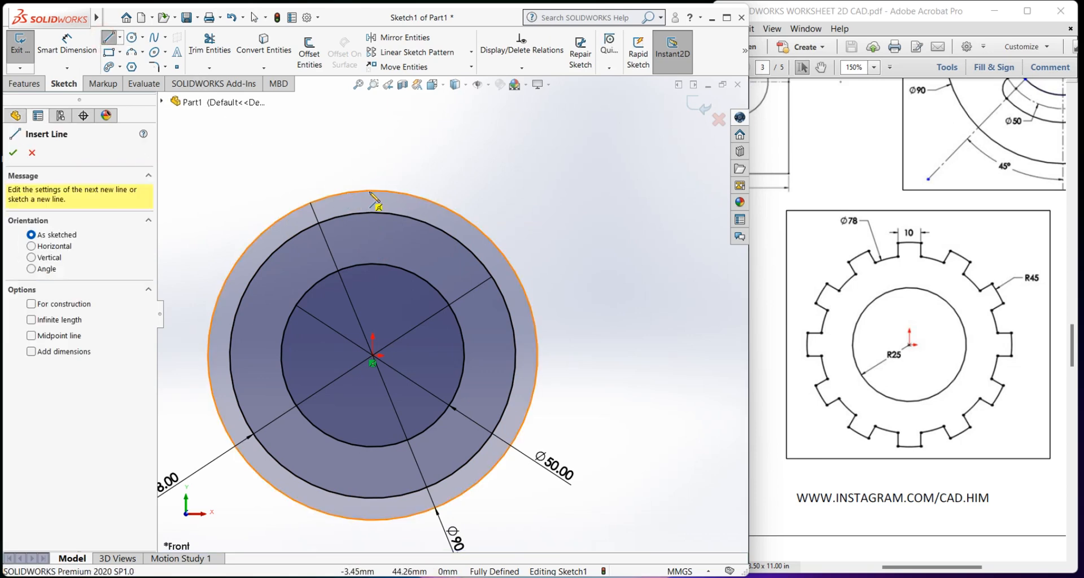
left_click(371, 191)
left_click(372, 213)
right_click(392, 223)
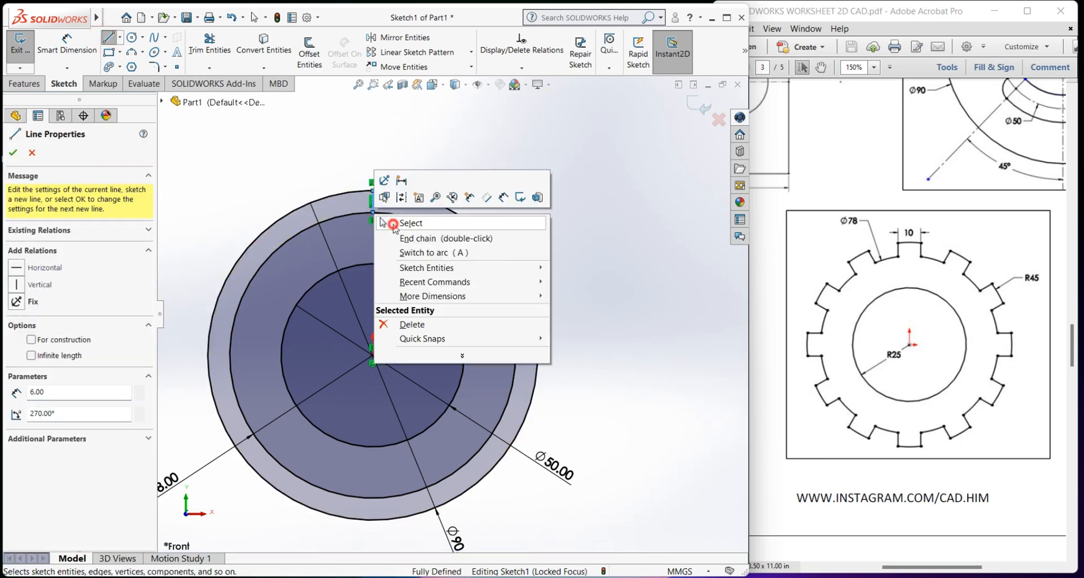
left_click(394, 224)
Step: Offset the short vertical line 5 mm bi-directionally with dimensions, keeping the offset lines as construction geometry
scroll(395, 205, "down", 2)
scroll(367, 201, "up", 3)
scroll(400, 249, "down", 4)
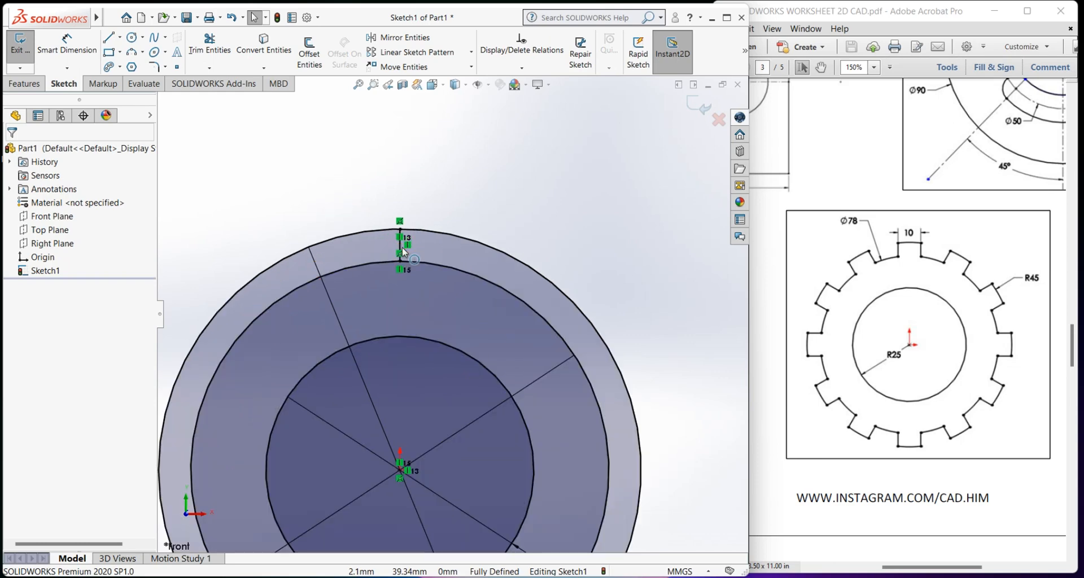
scroll(430, 253, "down", 3)
scroll(430, 253, "up", 3)
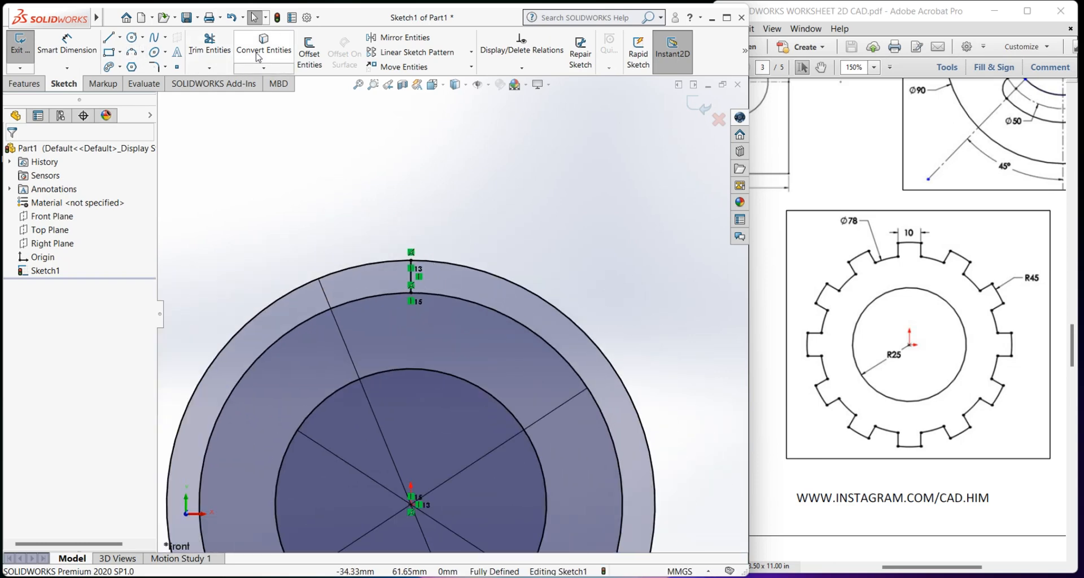
left_click(309, 54)
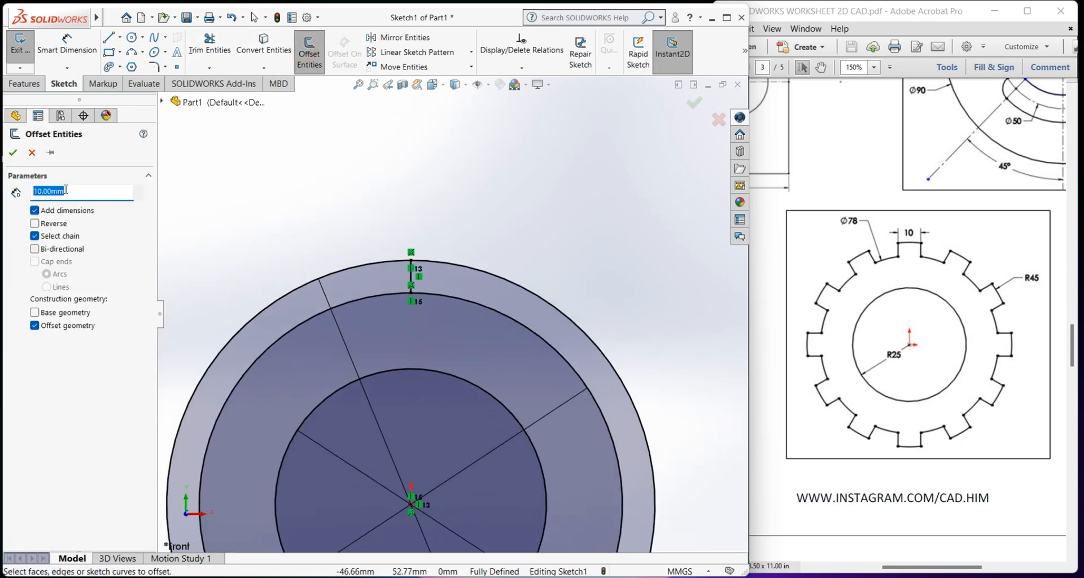
type("5")
left_click(34, 248)
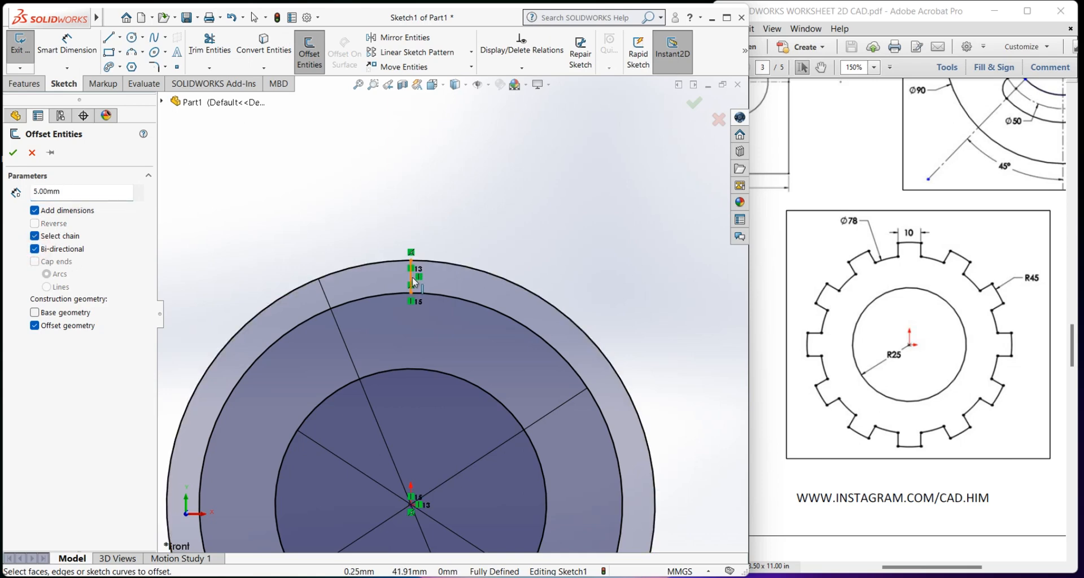
left_click(412, 277)
scroll(442, 287, "down", 6)
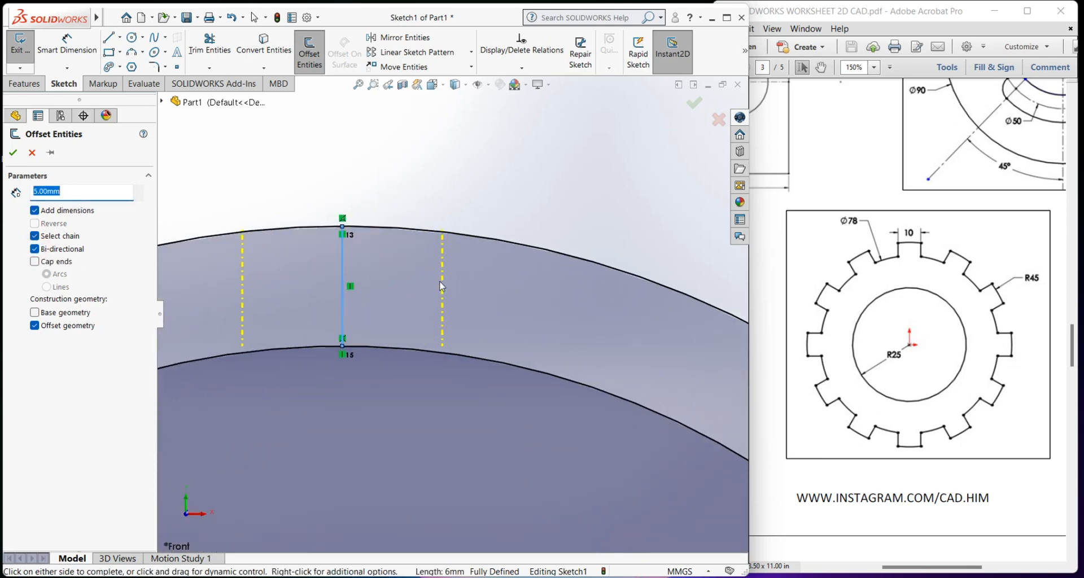
scroll(440, 280, "up", 5)
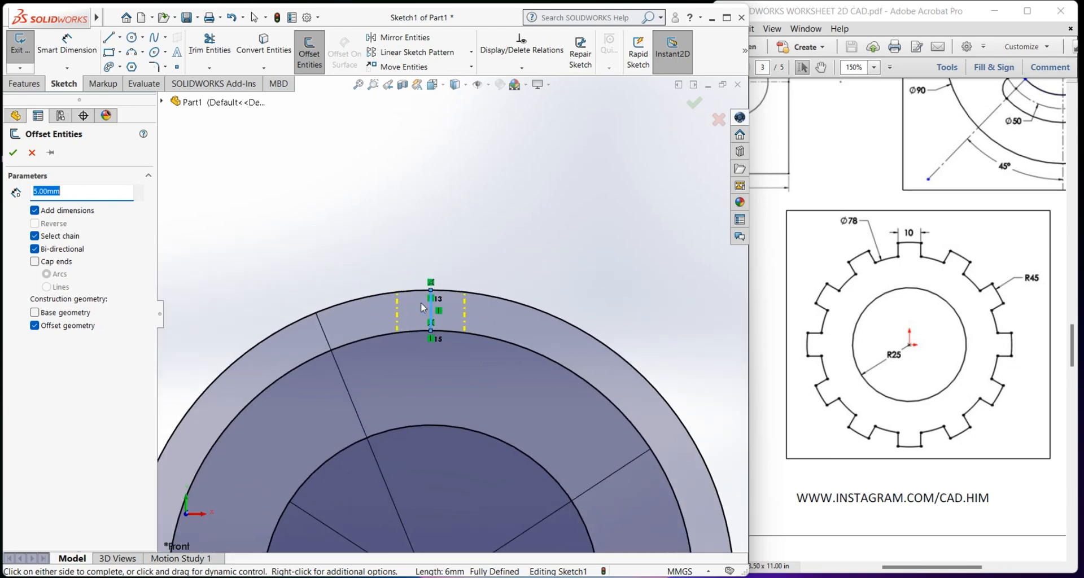
scroll(518, 353, "down", 4)
left_click(13, 153)
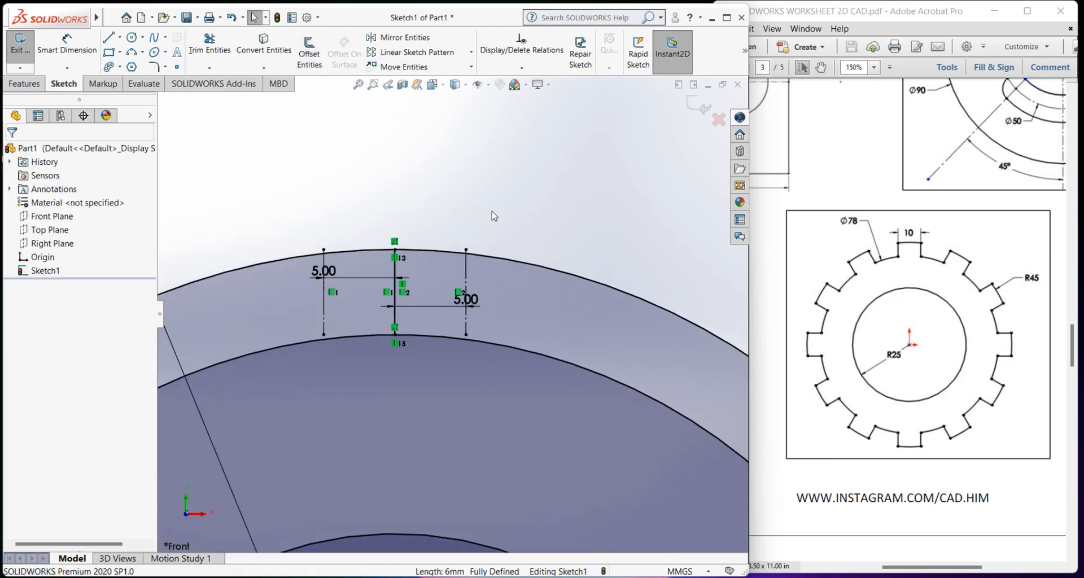
Step: Extend the lower endpoints of both offset construction lines to below the 78 mm circle
scroll(482, 337, "down", 3)
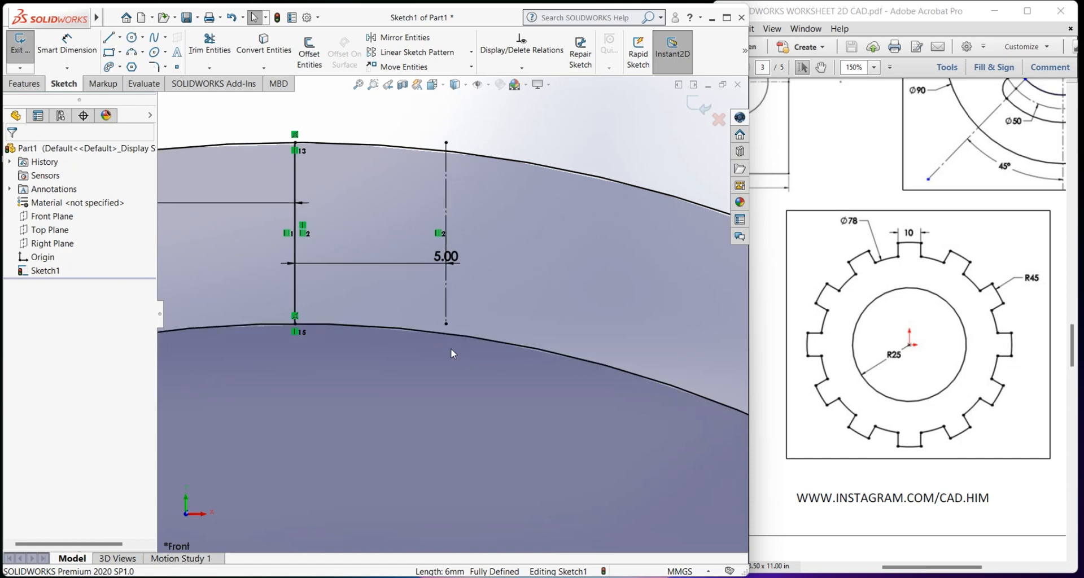
scroll(450, 348, "up", 2)
left_click_drag(238, 320, 239, 364)
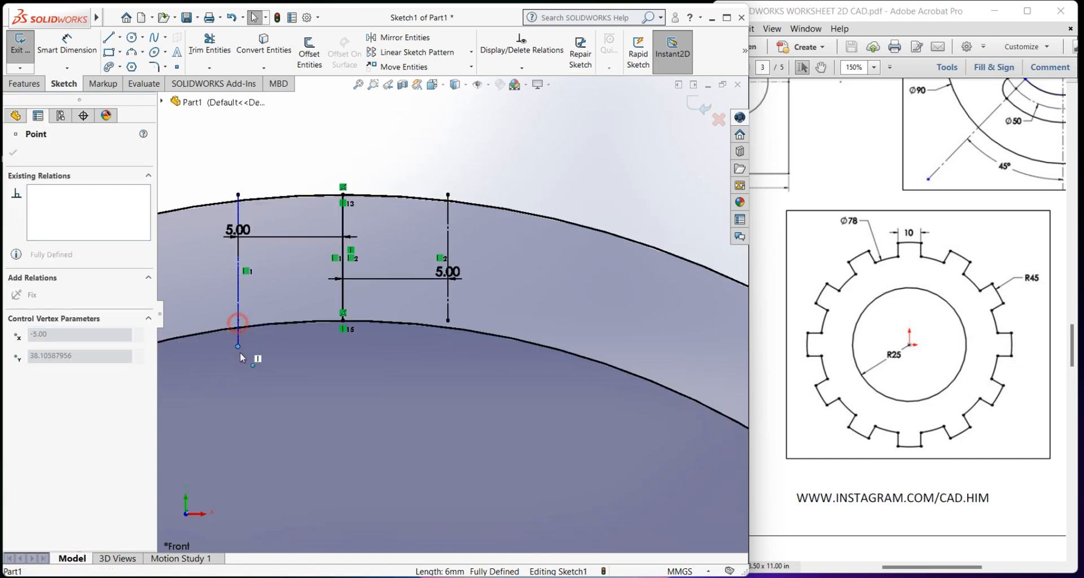
left_click(446, 322)
left_click_drag(448, 326, 447, 364)
left_click(393, 157)
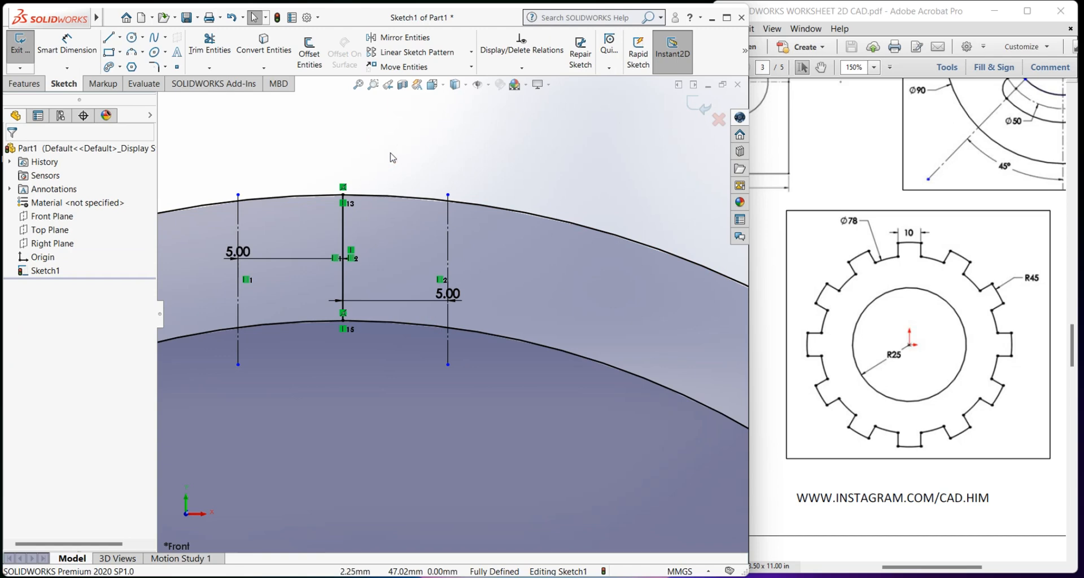
Step: Undo the two endpoint extensions and the 5 mm offset of the vertical line, and clear the selection
key("ctrl+z")
key("ctrl+z")
key("ctrl+z")
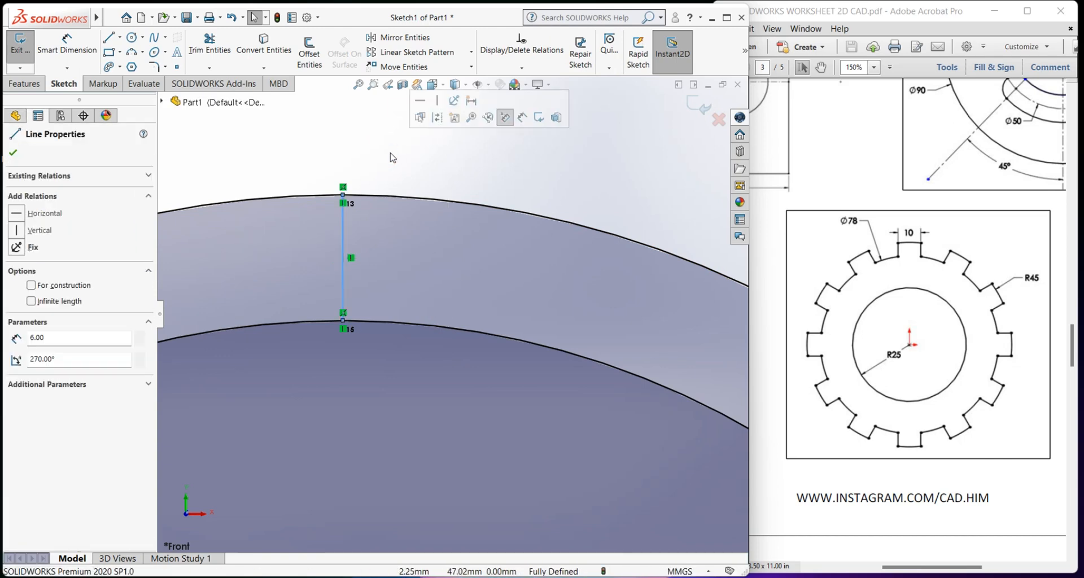
left_click(393, 157)
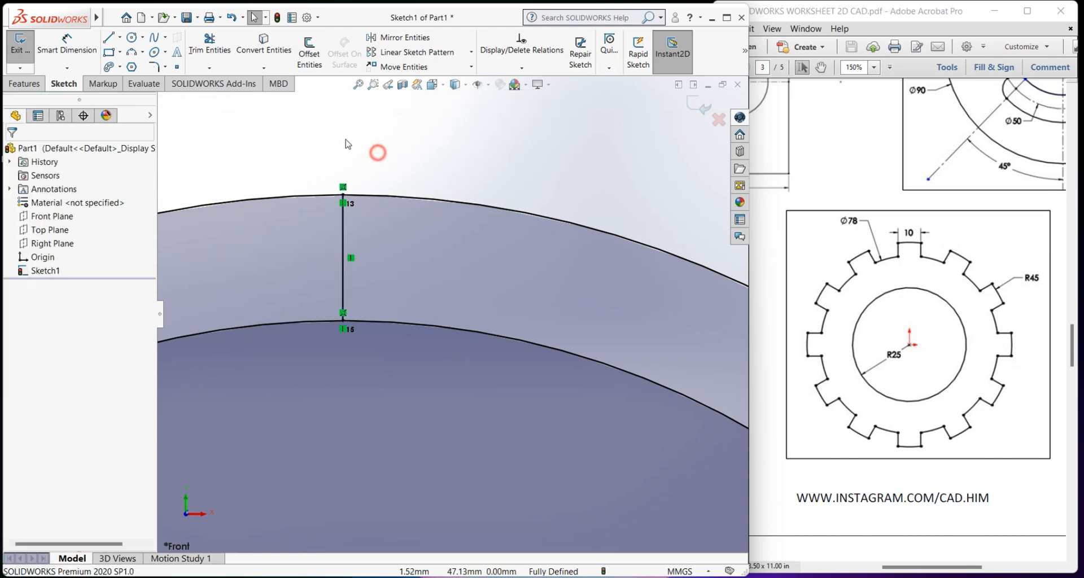
Step: Offset the short vertical line 5 mm bi-directionally with dimensions, keeping both the base and offset lines as solid geometry
left_click(309, 52)
left_click(35, 313)
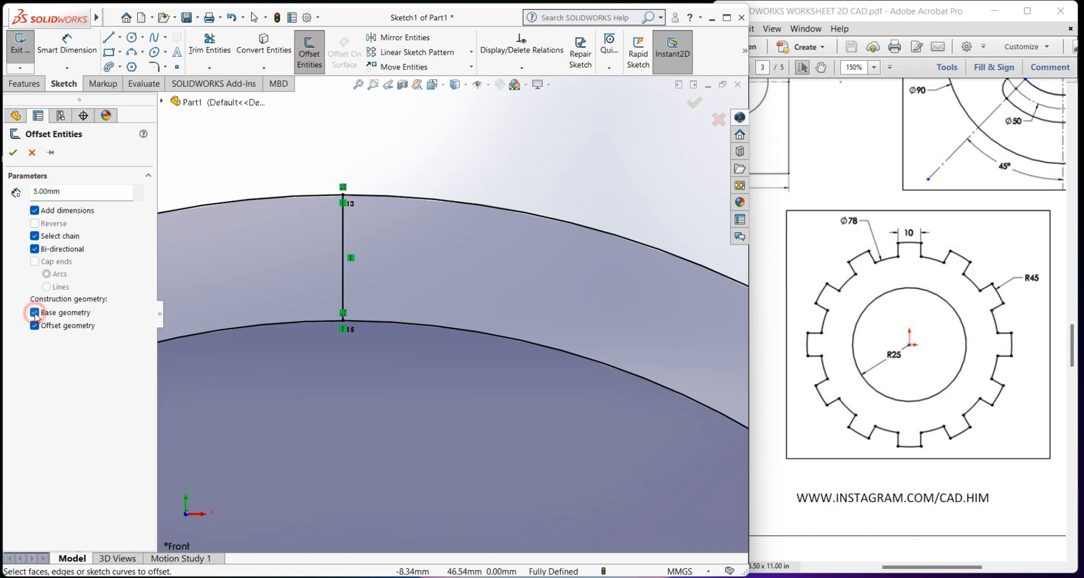
left_click(34, 325)
left_click(34, 312)
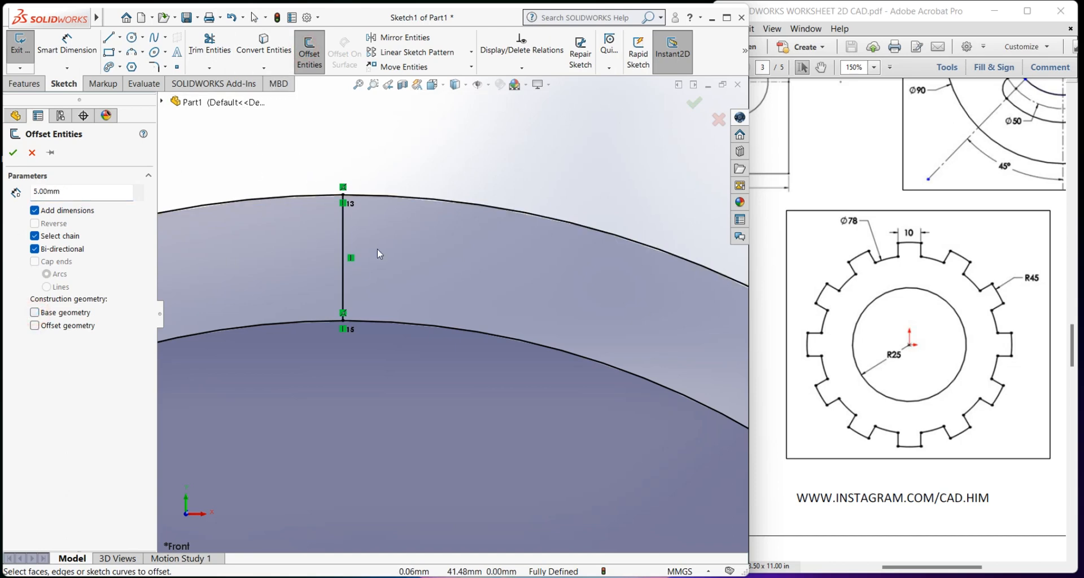
left_click(343, 237)
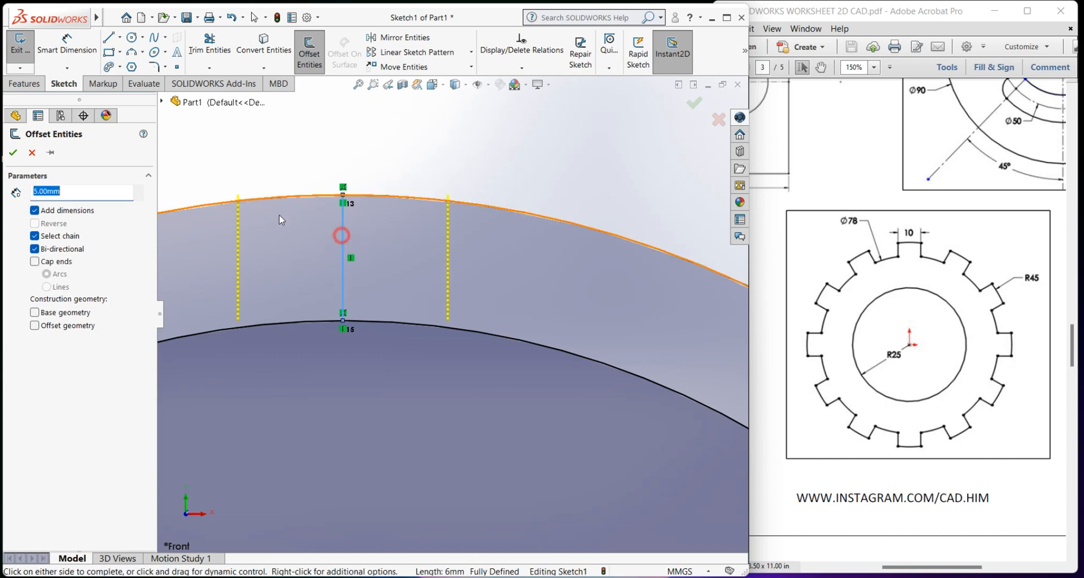
left_click(12, 151)
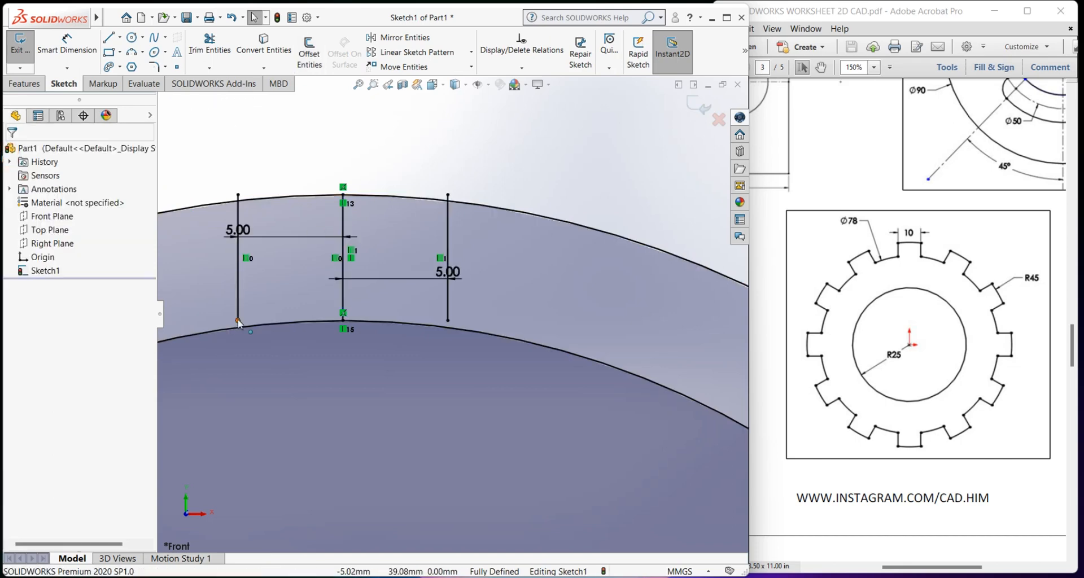
Step: Extend the lower endpoints of both solid offset lines to below the 78 mm circle
left_click(238, 357)
left_click_drag(239, 357, 238, 359)
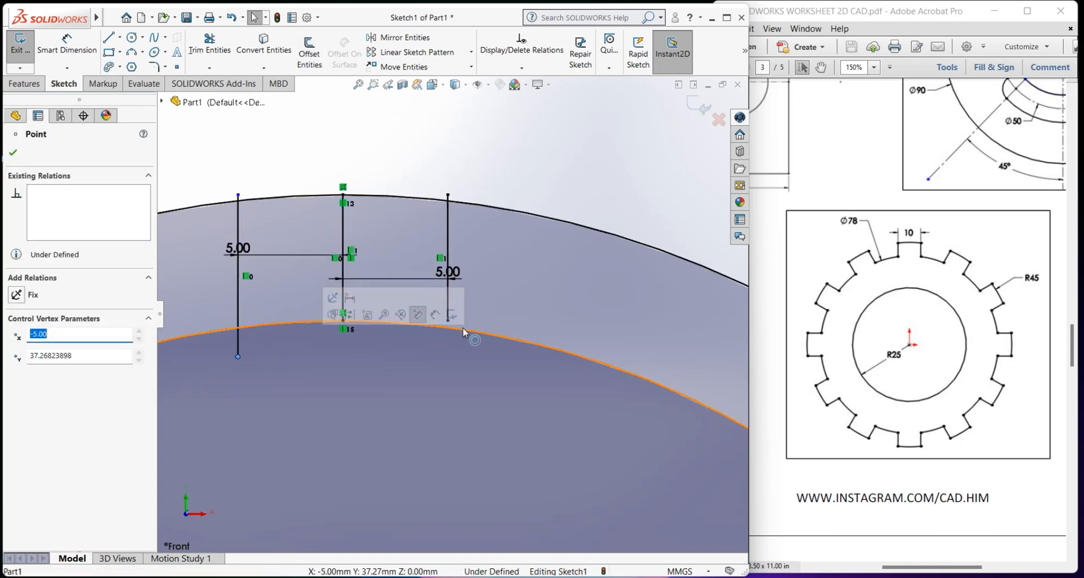
left_click(590, 186)
left_click_drag(450, 323, 449, 356)
left_click(392, 164)
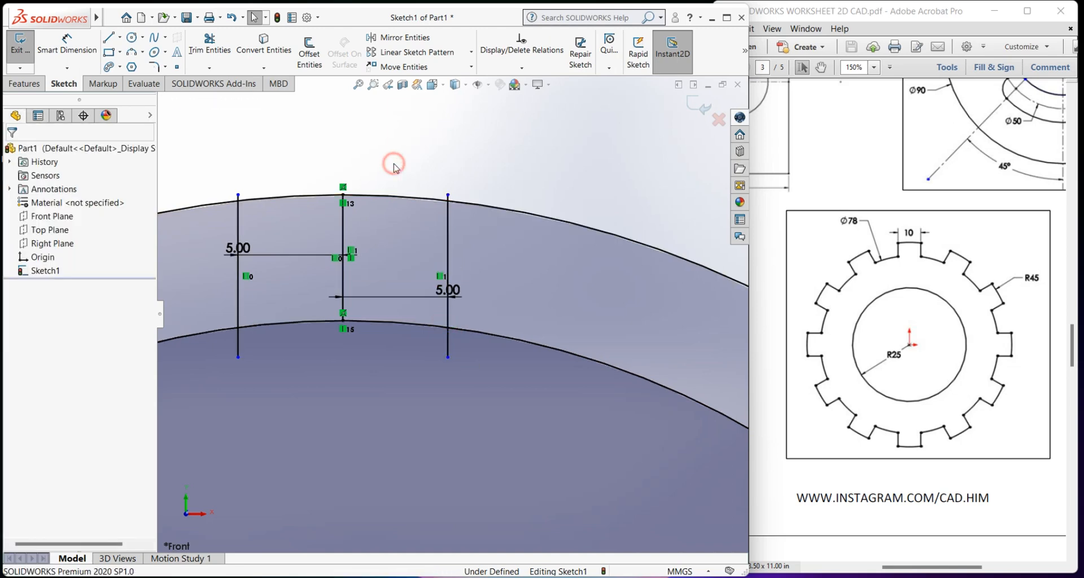
Step: Convert the middle vertical line between the two offset lines to construction geometry
scroll(309, 147, "up", 2)
scroll(307, 142, "up", 2)
scroll(269, 136, "down", 2)
scroll(406, 282, "up", 2)
scroll(485, 405, "down", 1)
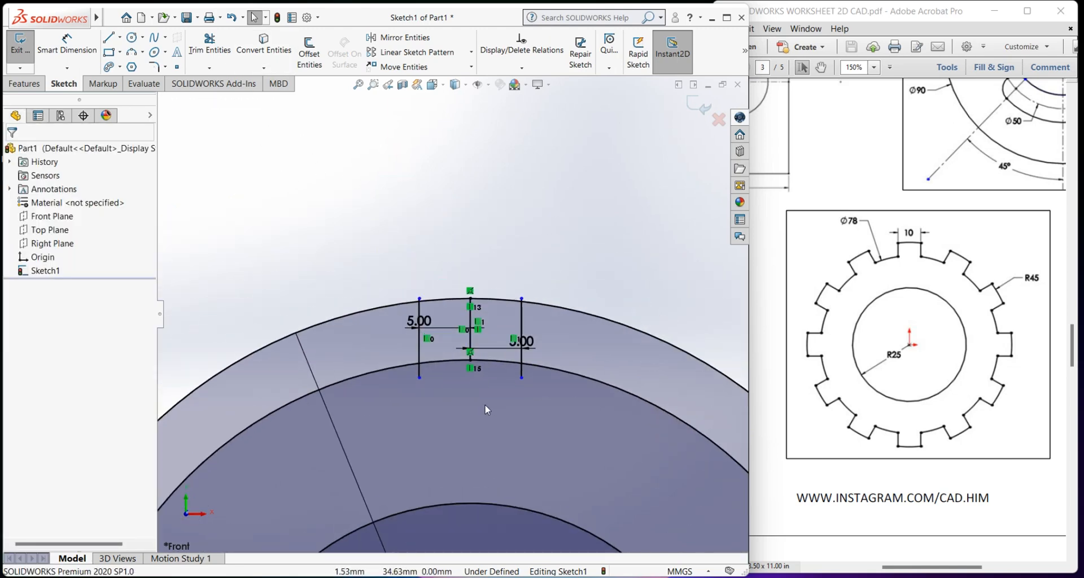
scroll(489, 353, "down", 1)
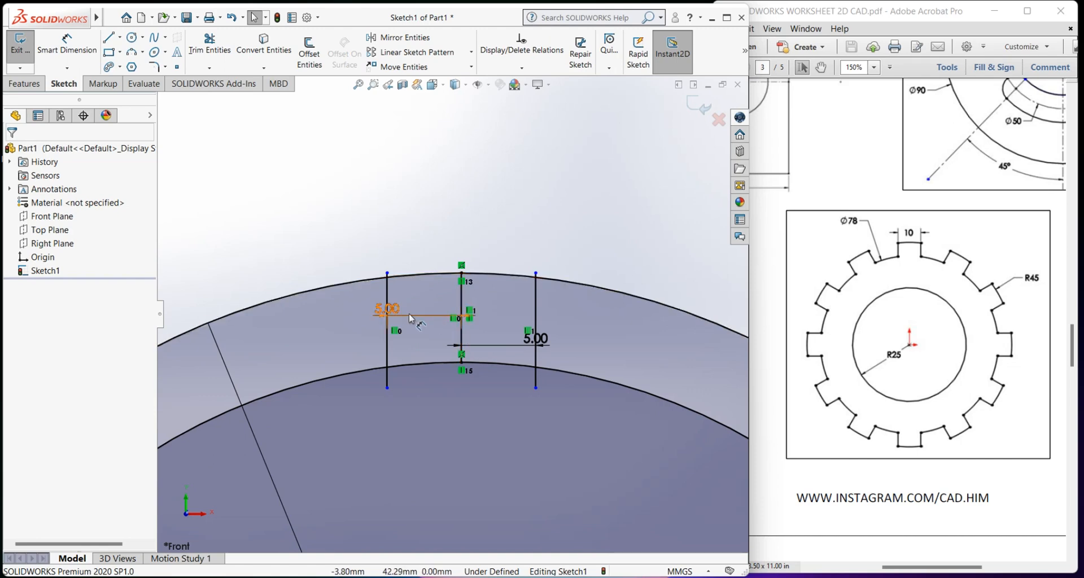
left_click(462, 305)
left_click(510, 269)
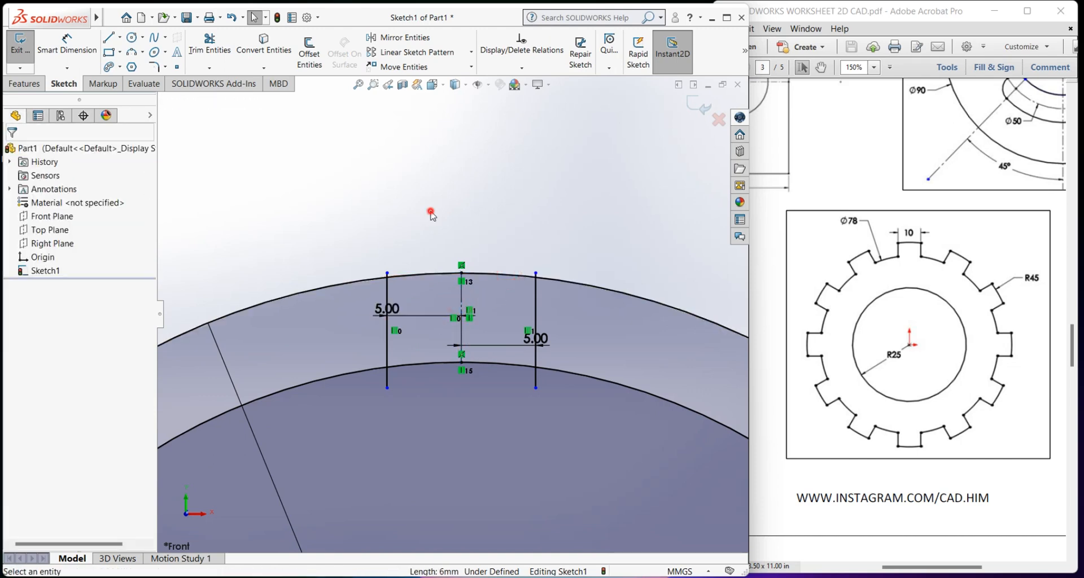
Step: Trim the 90 mm circle outside the two offset lines and the overhanging ends of the left offset line
left_click(197, 50)
scroll(377, 298, "down", 3)
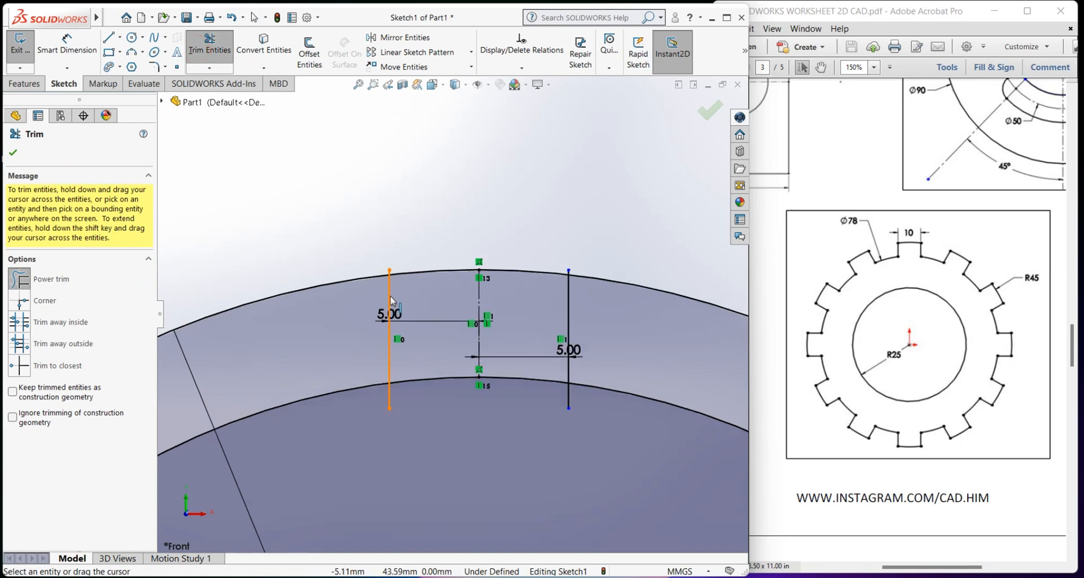
left_click_drag(327, 240, 325, 324)
scroll(406, 260, "down", 3)
left_click_drag(367, 284, 397, 271)
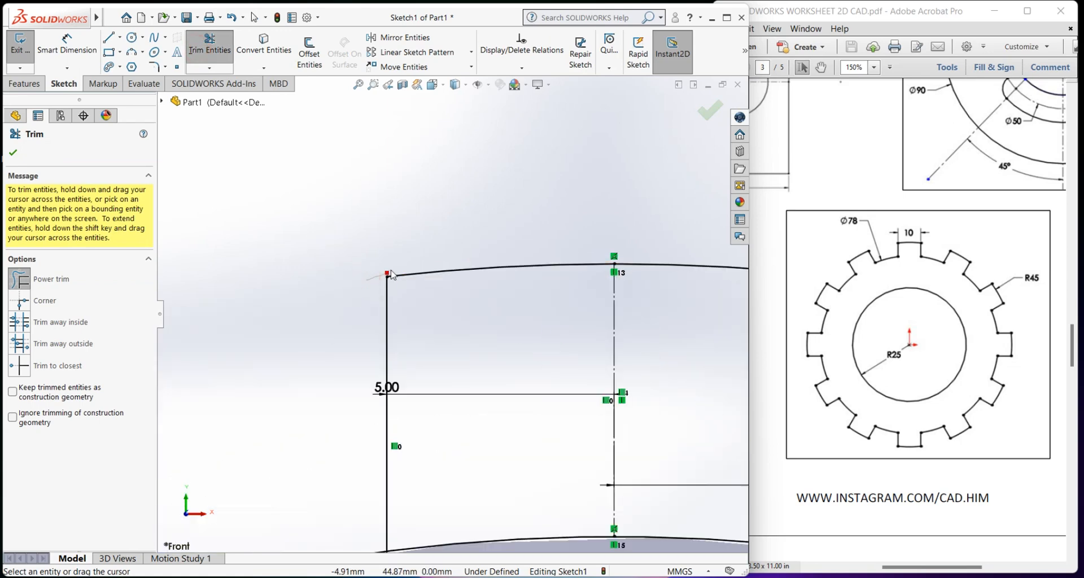
scroll(452, 317, "up", 4)
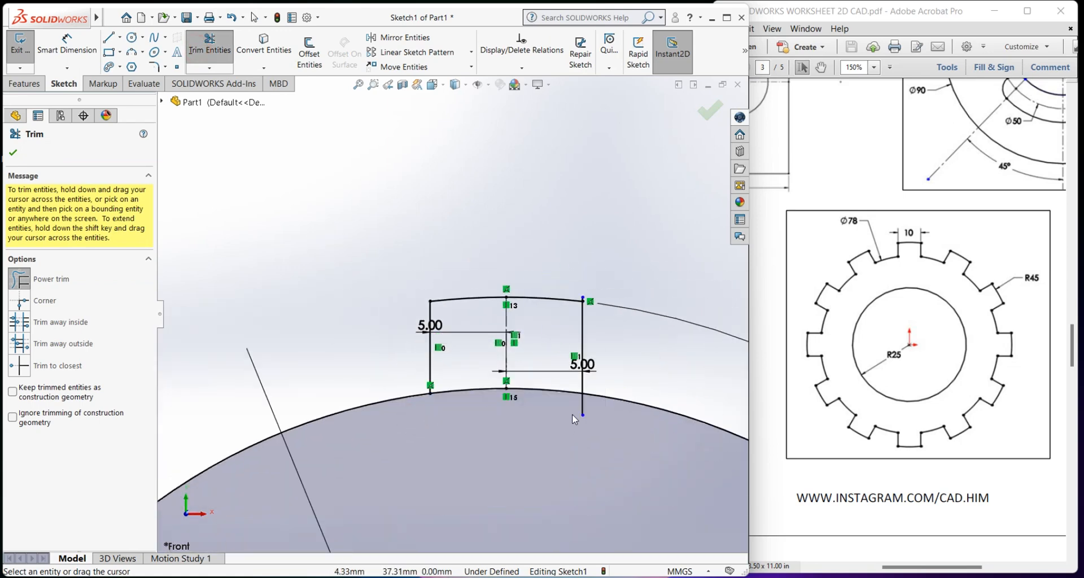
Step: Trim the right offset line's overhanging ends and the 78 mm circle's arc beneath the tooth, and end the Trim command
left_click_drag(574, 411, 594, 399)
scroll(599, 367, "down", 3)
scroll(576, 290, "down", 2)
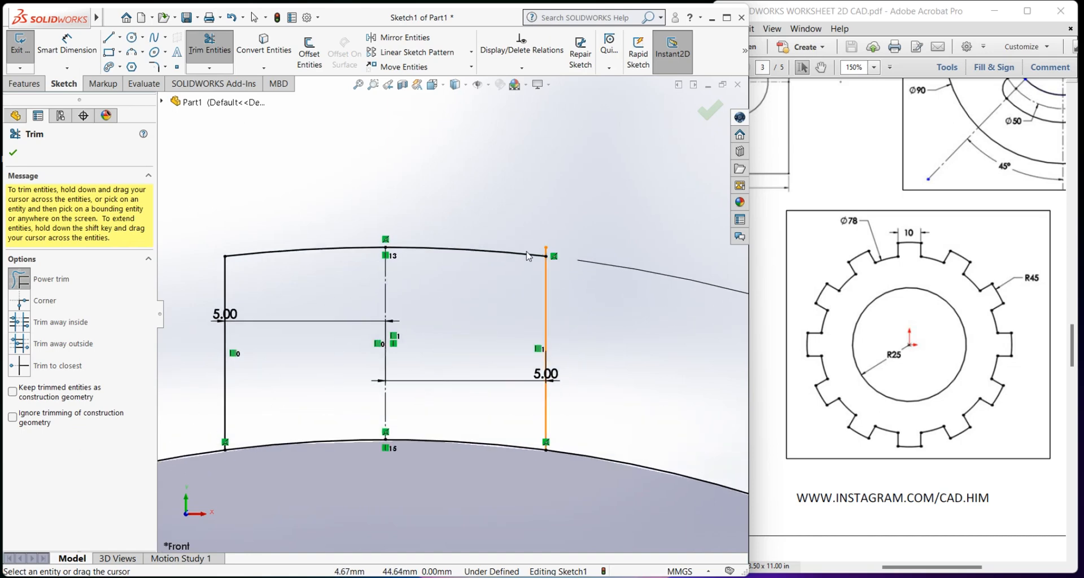
left_click_drag(525, 243, 554, 252)
scroll(432, 424, "up", 5)
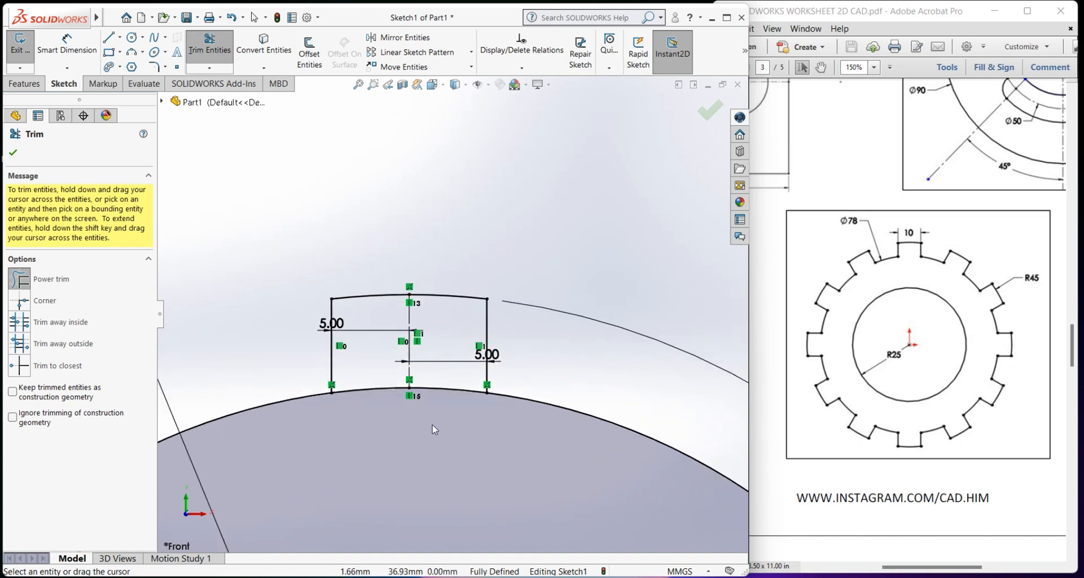
left_click_drag(421, 422, 398, 354)
scroll(442, 364, "up", 5)
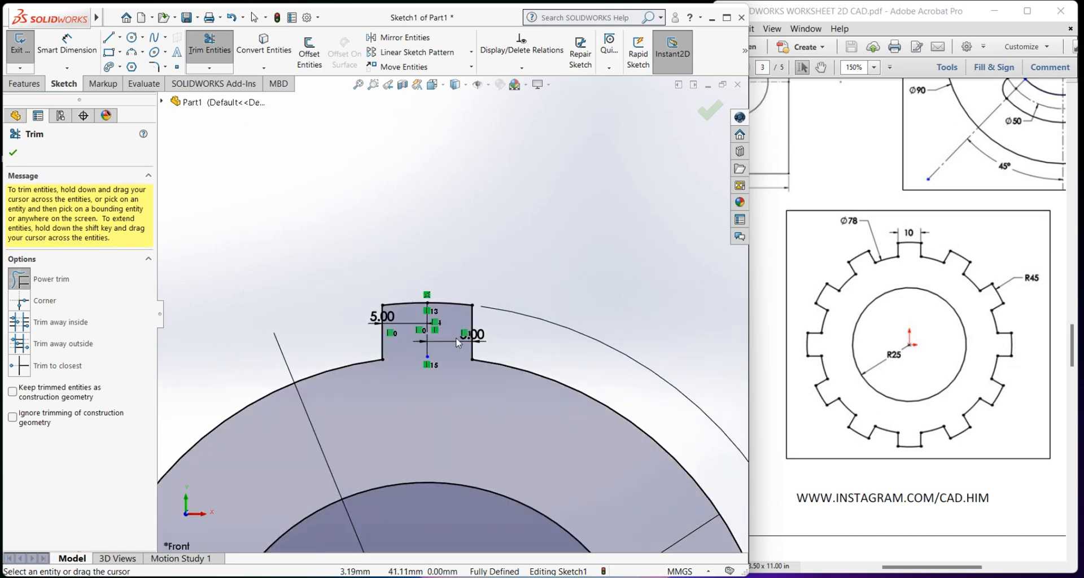
left_click(11, 155)
Step: Start a circular sketch pattern with the tooth's two side lines and top arc as the entities to pattern
scroll(463, 292, "up", 2)
scroll(428, 285, "down", 1)
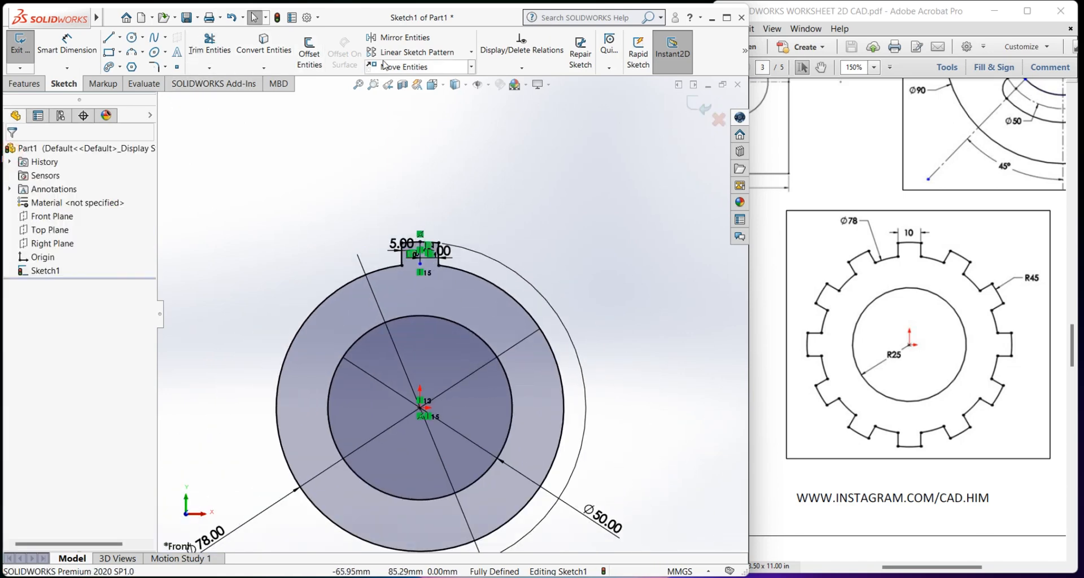
left_click(473, 54)
left_click(421, 80)
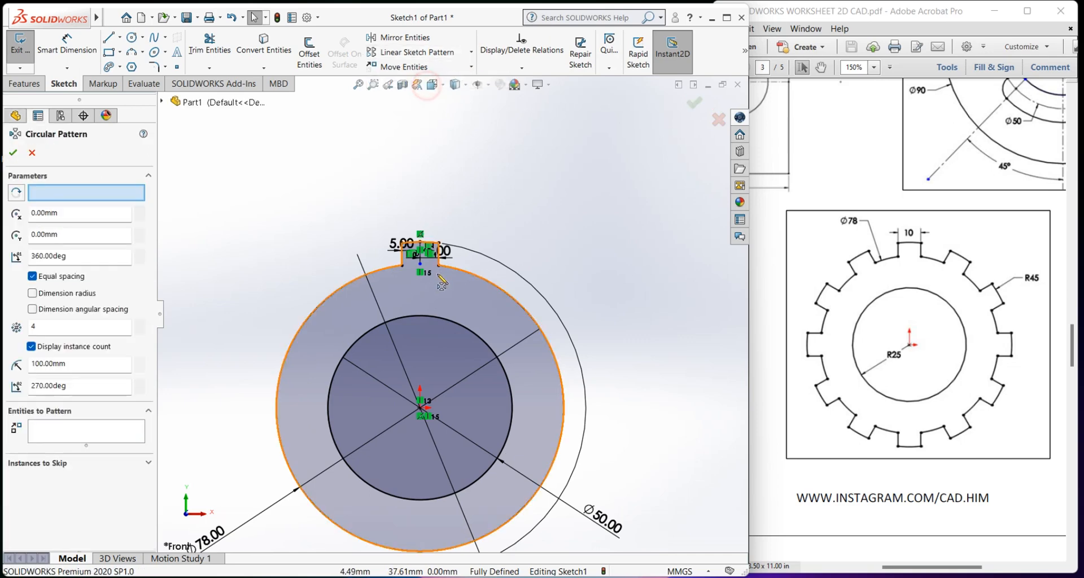
scroll(434, 263, "down", 3)
left_click(50, 434)
scroll(388, 218, "down", 2)
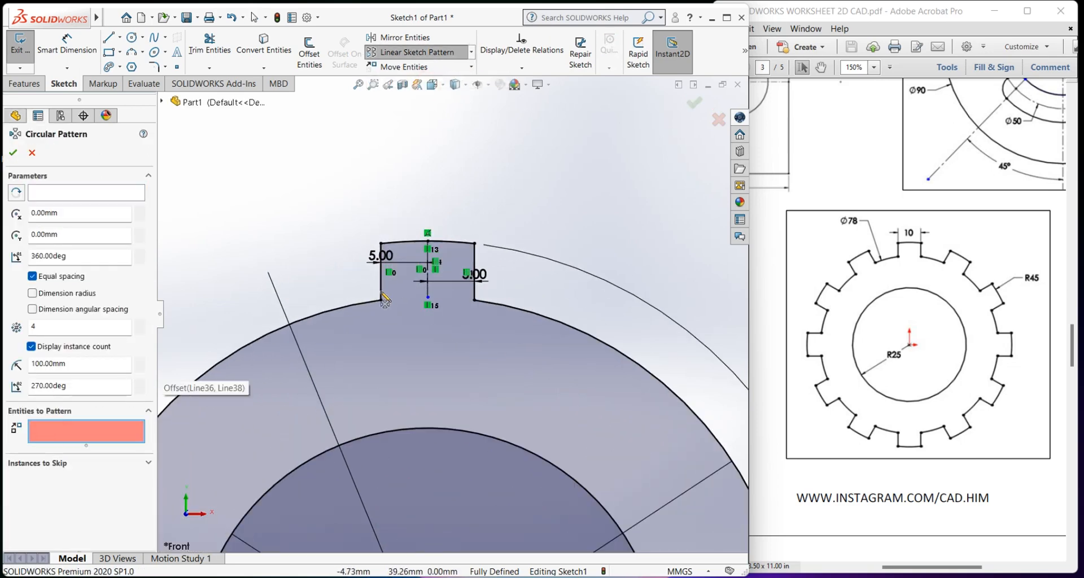
left_click(381, 290)
left_click(448, 243)
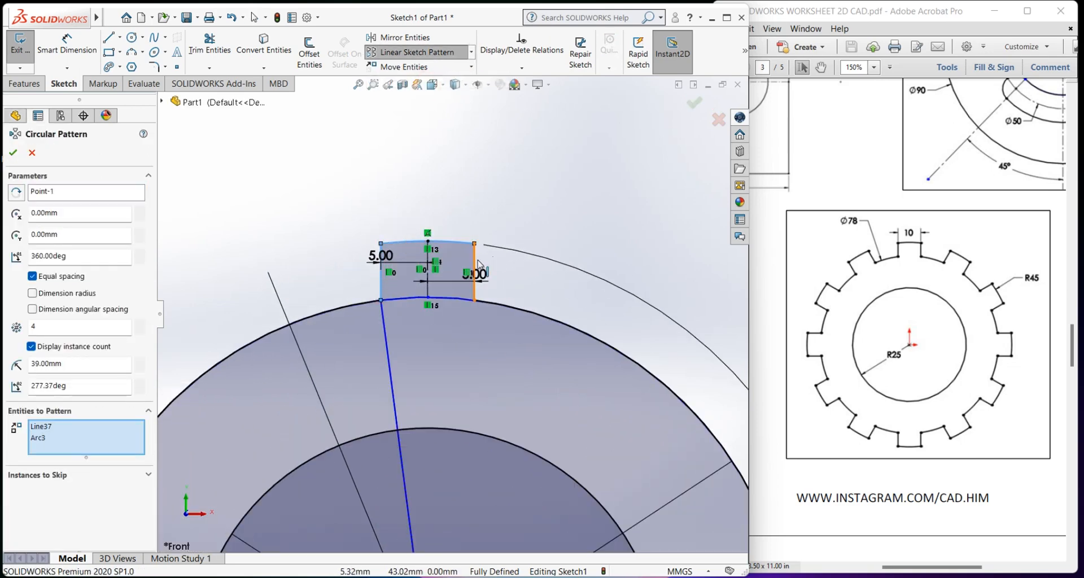
left_click(475, 262)
Step: Centre the circular pattern on the circles' centre point and create 12 equally spaced instances over 360 degrees
scroll(436, 201, "up", 3)
scroll(438, 237, "up", 2)
scroll(446, 418, "down", 4)
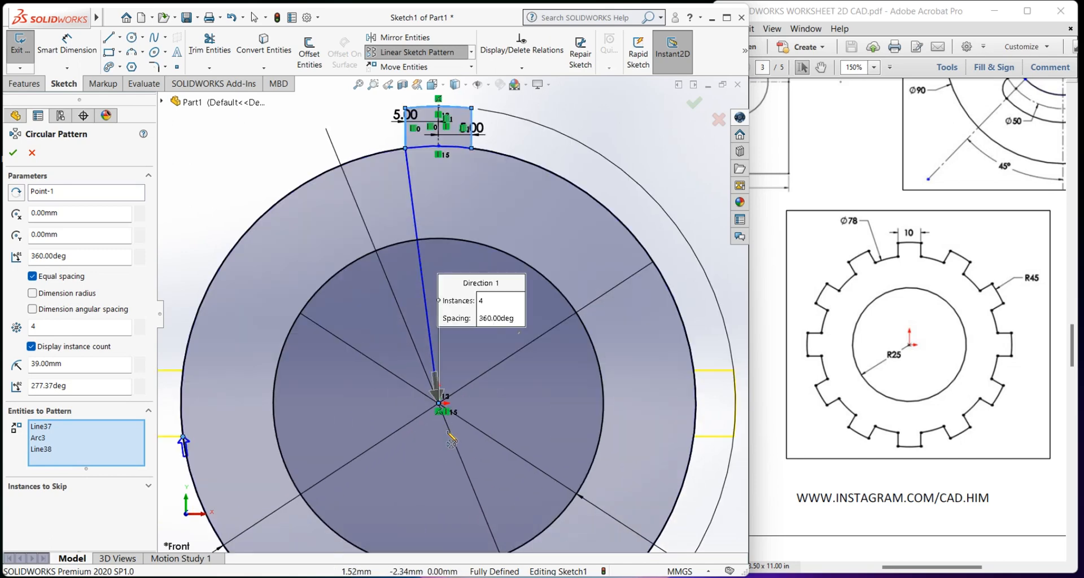
left_click(45, 195)
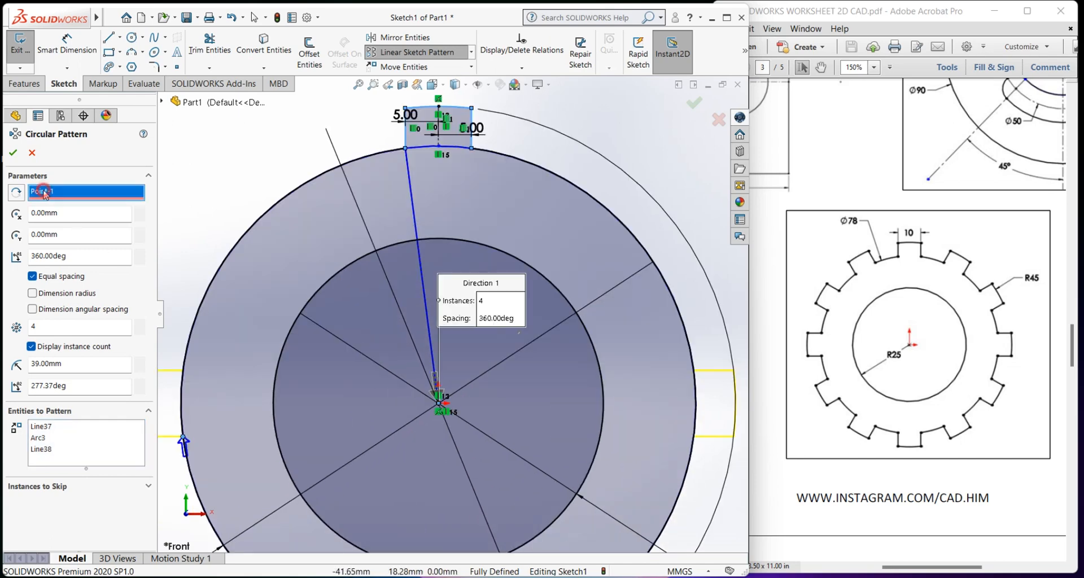
left_click(439, 403)
scroll(386, 339, "up", 2)
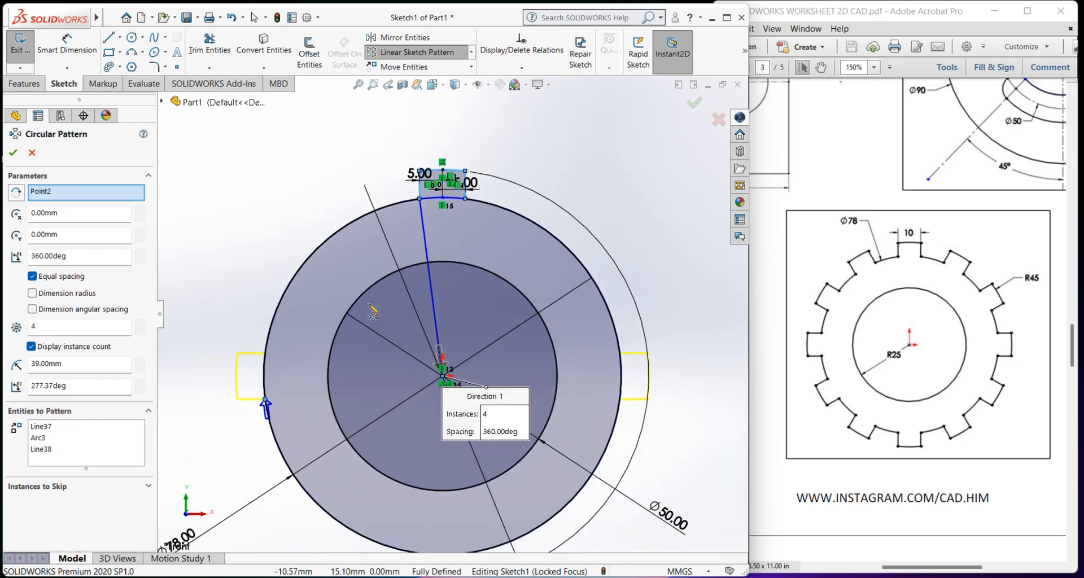
double_click(46, 333)
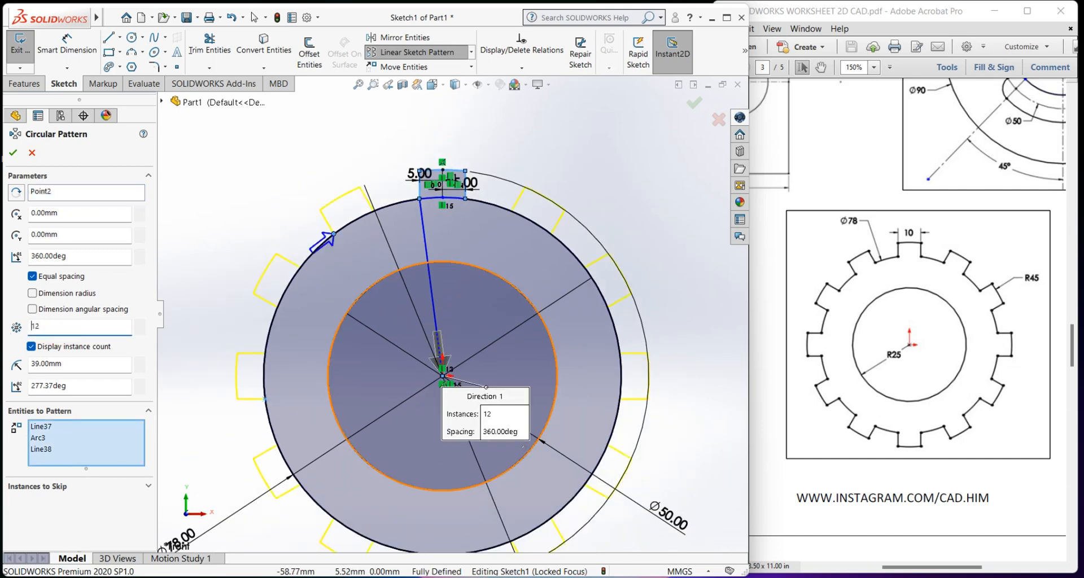
left_click(12, 153)
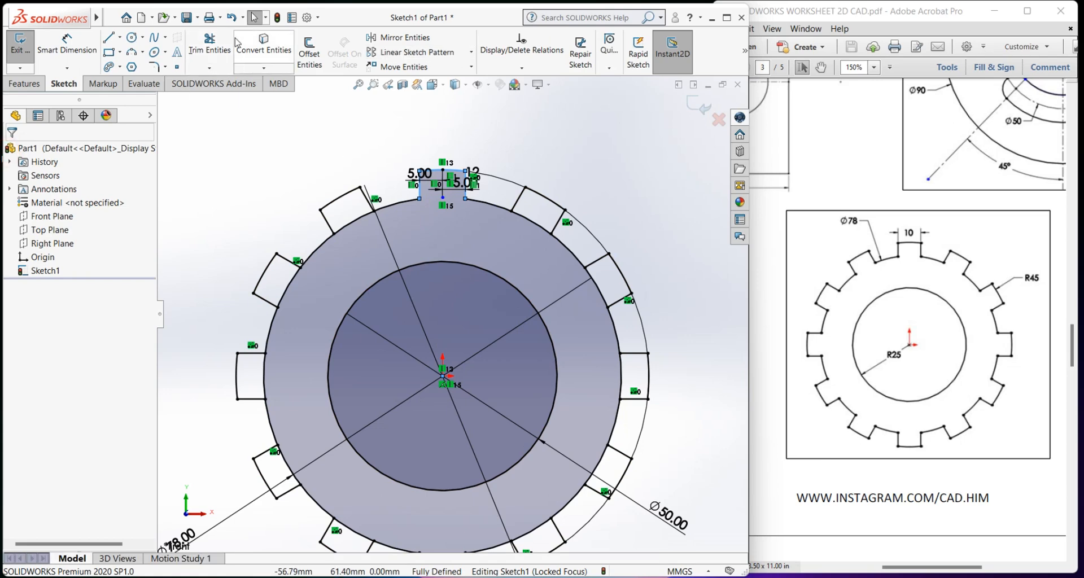
Step: Trim away the 78 mm circle's arcs beneath all the patterned teeth and exit the sketch
left_click(209, 45)
mouse_move(347, 221)
left_mouse_down()
mouse_move(254, 371)
mouse_move(308, 483)
mouse_move(351, 537)
left_mouse_up()
scroll(396, 497, "up", 2)
scroll(427, 531, "down", 2)
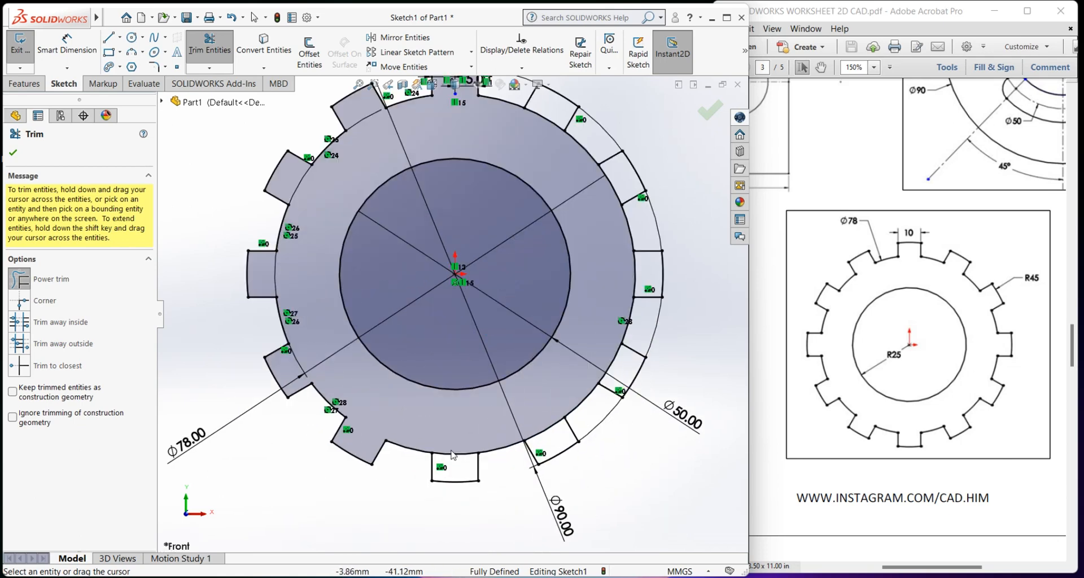
left_click_drag(458, 443, 465, 466)
left_click_drag(552, 429, 558, 436)
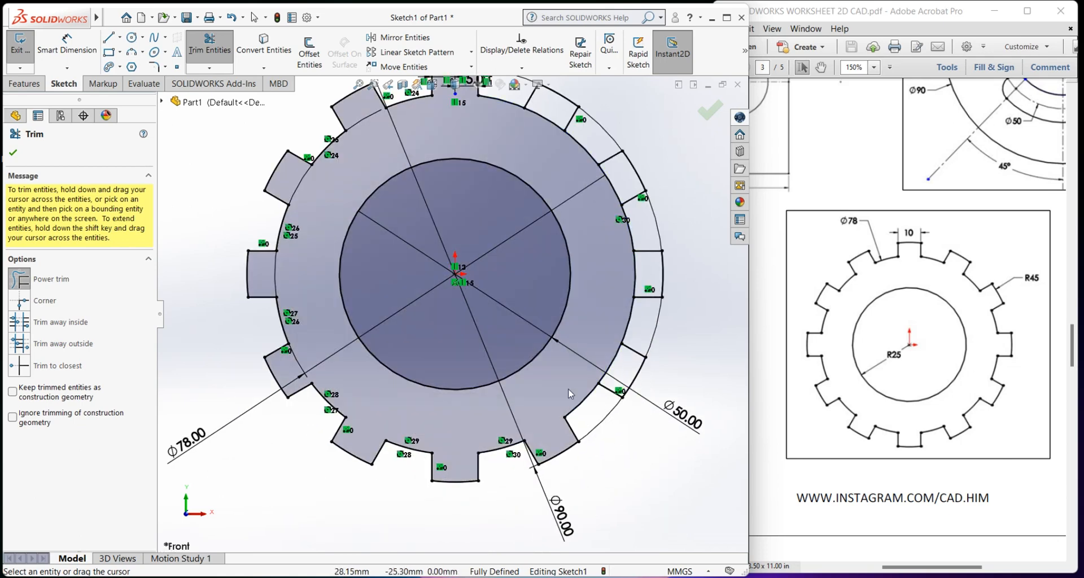
left_click_drag(589, 351, 621, 366)
mouse_move(617, 286)
left_mouse_down()
mouse_move(618, 237)
mouse_move(582, 155)
mouse_move(545, 150)
mouse_move(547, 112)
left_mouse_up()
scroll(476, 261, "up", 2)
scroll(484, 255, "down", 1)
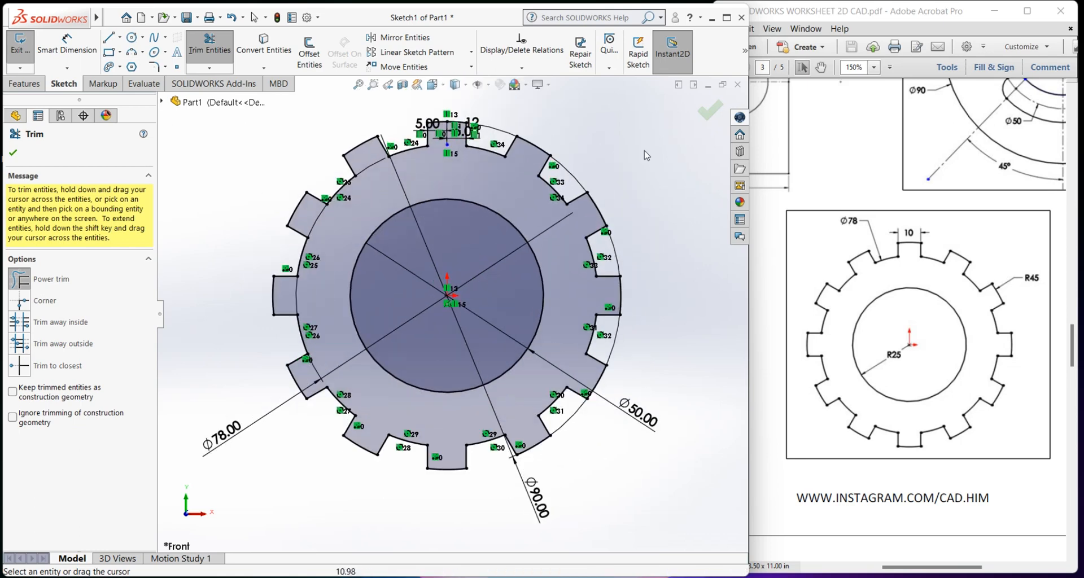
left_click(711, 110)
left_click(697, 105)
Step: Extrude the gear sketch as a blind boss 10 mm deep
middle_click_drag(503, 268, 462, 323)
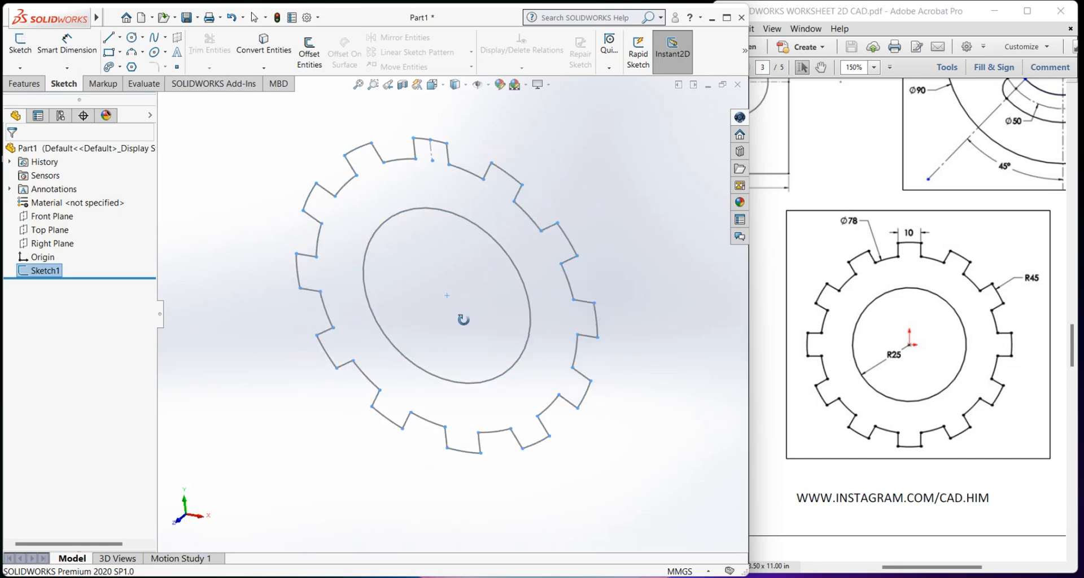
left_click(24, 84)
left_click(23, 63)
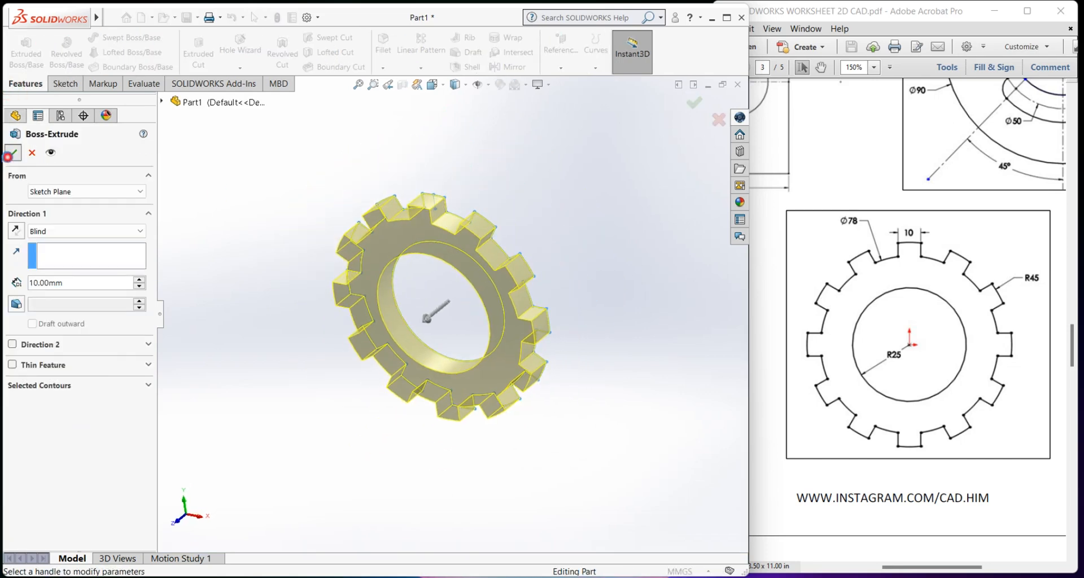
left_click(12, 153)
scroll(402, 332, "down", 3)
middle_click_drag(402, 332, 414, 305)
left_click(414, 305)
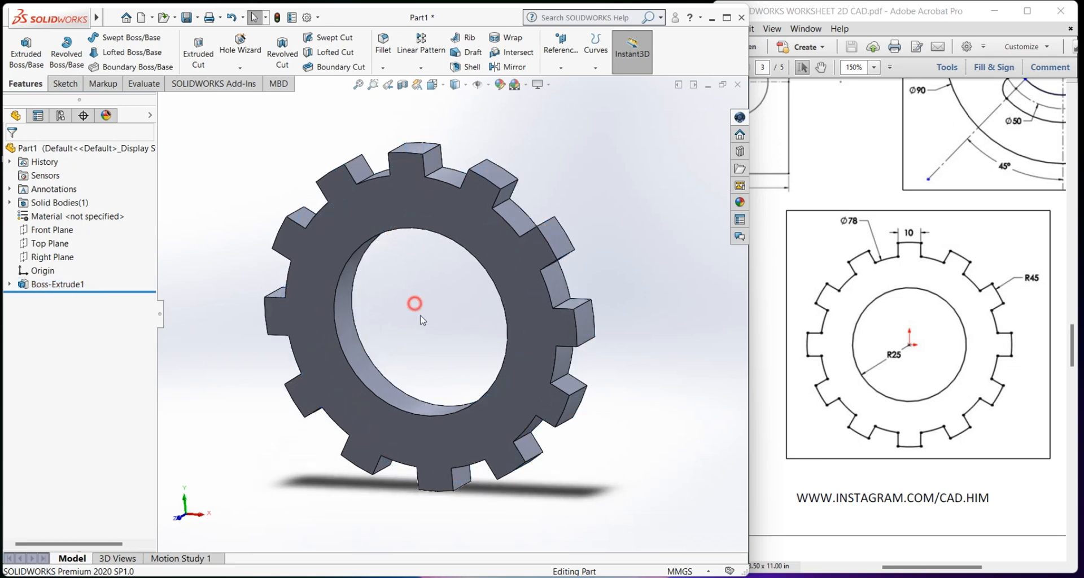
scroll(425, 324, "up", 1)
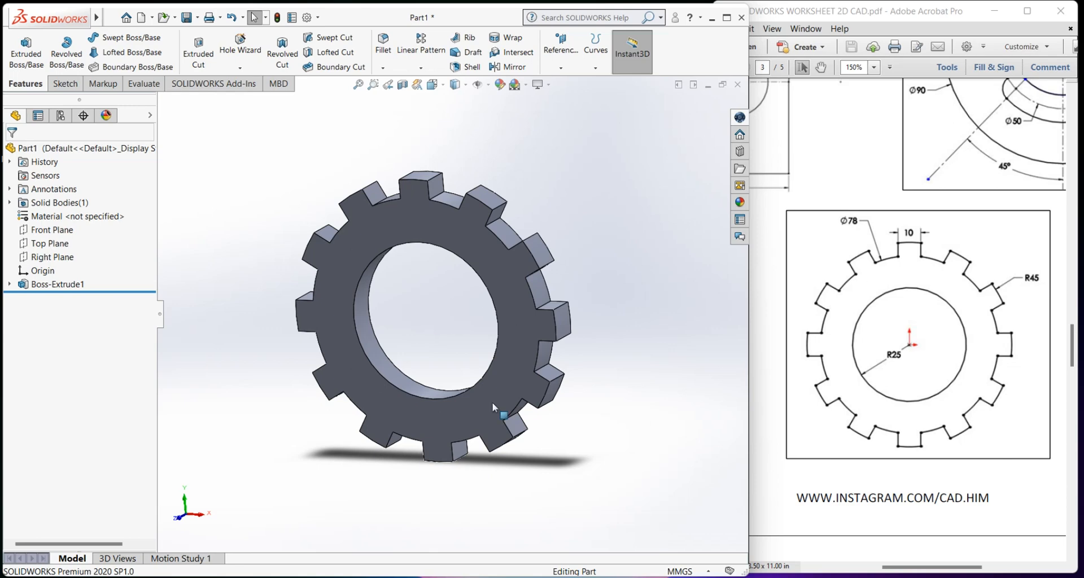
mouse_move(379, 372)
middle_mouse_down()
mouse_move(352, 387)
mouse_move(375, 399)
mouse_move(371, 388)
middle_mouse_up()
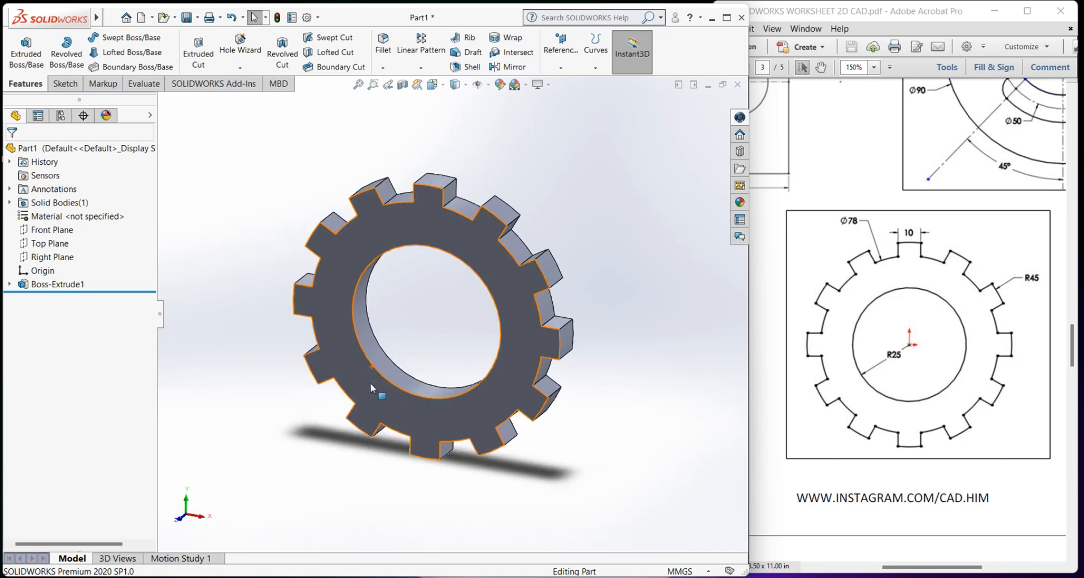
left_click(375, 232)
left_click(400, 325)
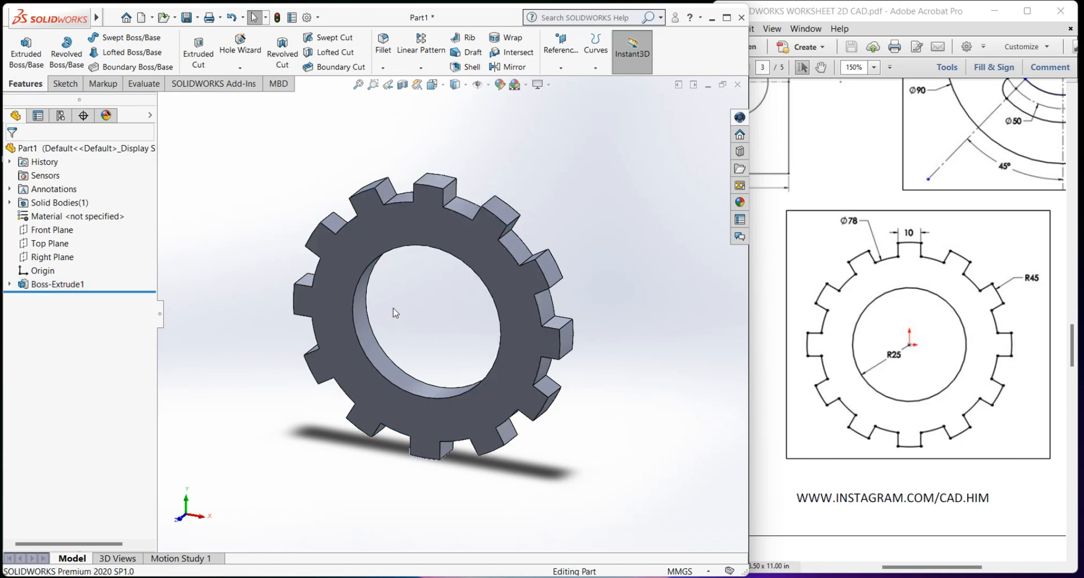